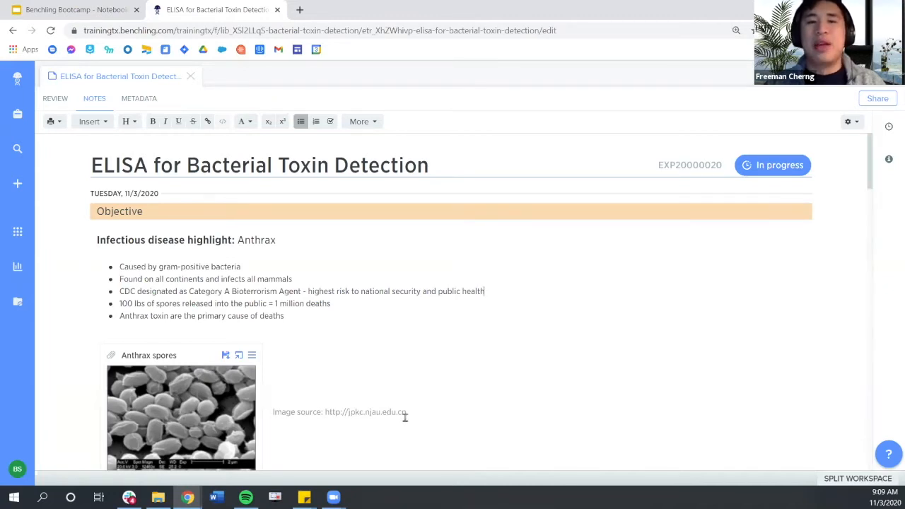
left_click(887, 459)
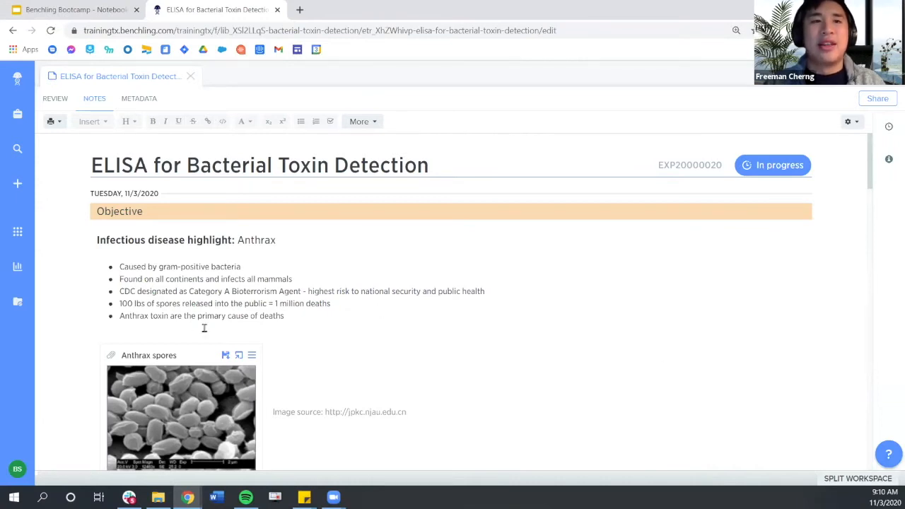
left_click(18, 470)
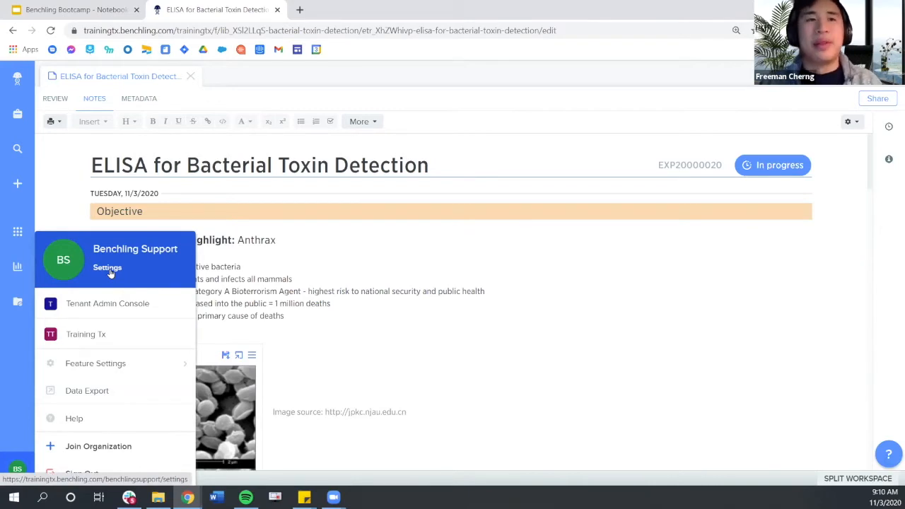
left_click(19, 468)
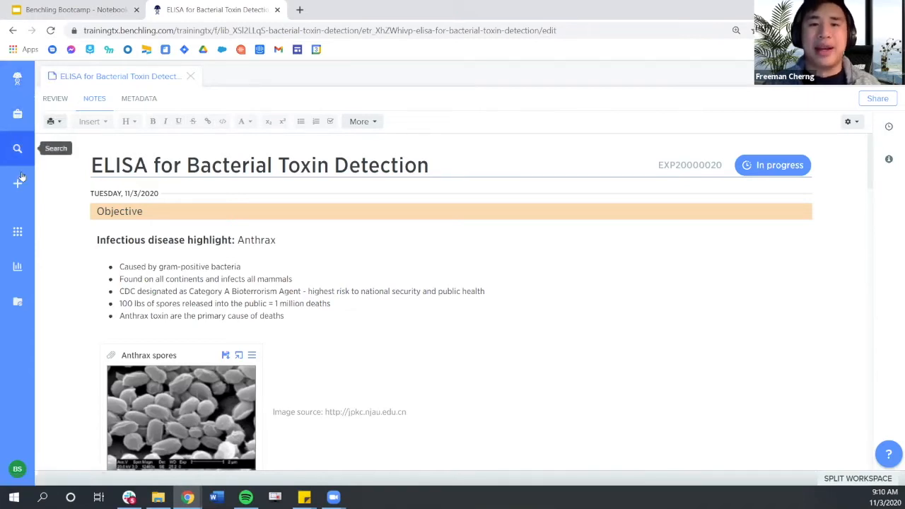
- Open the November 2020 calendar from the home overview and show the 11/2/2020 tasks of Anthrax Sample Collection
left_click(16, 79)
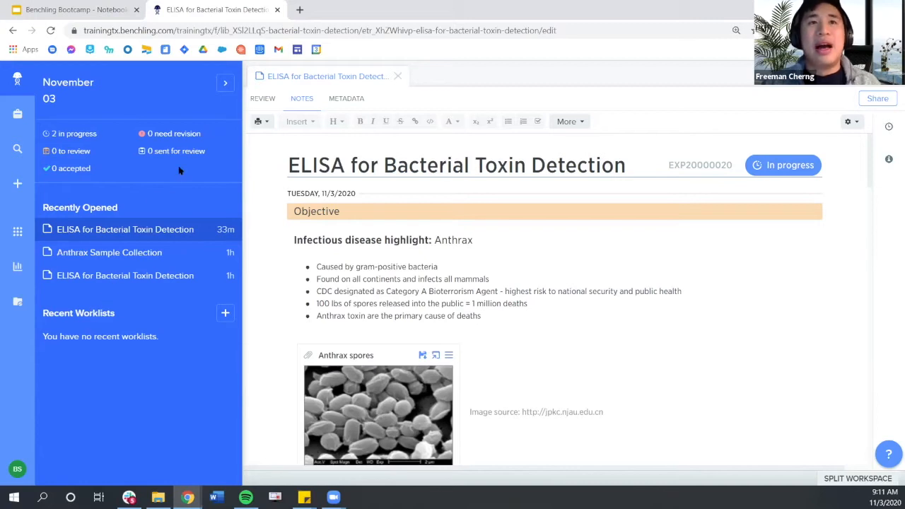
left_click(226, 87)
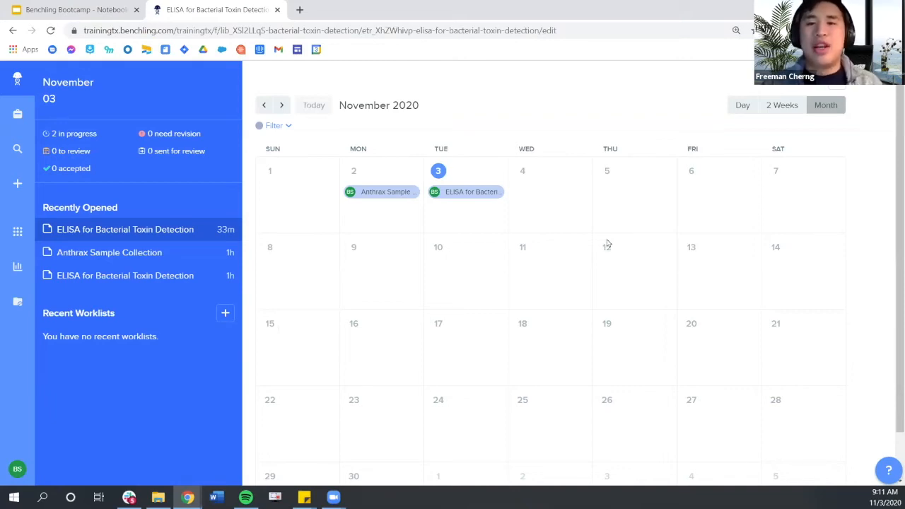
left_click(395, 195)
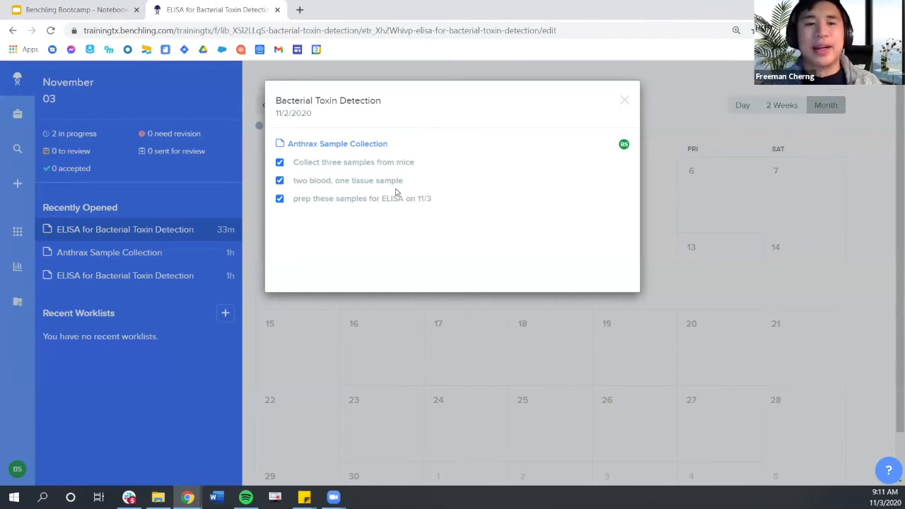
- Unmark and re-mark the task "Collect three samples from mice" as done, and close the task list, calendar and home overview
left_click(380, 167)
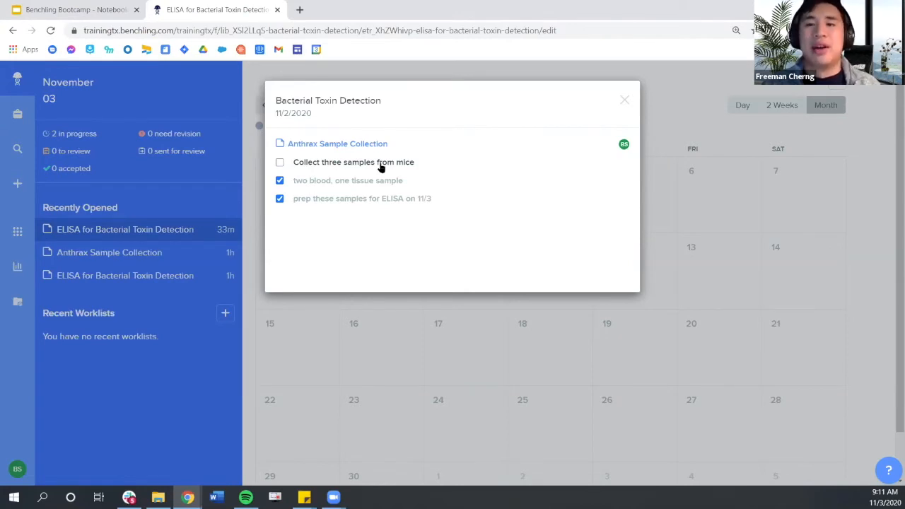
left_click(380, 167)
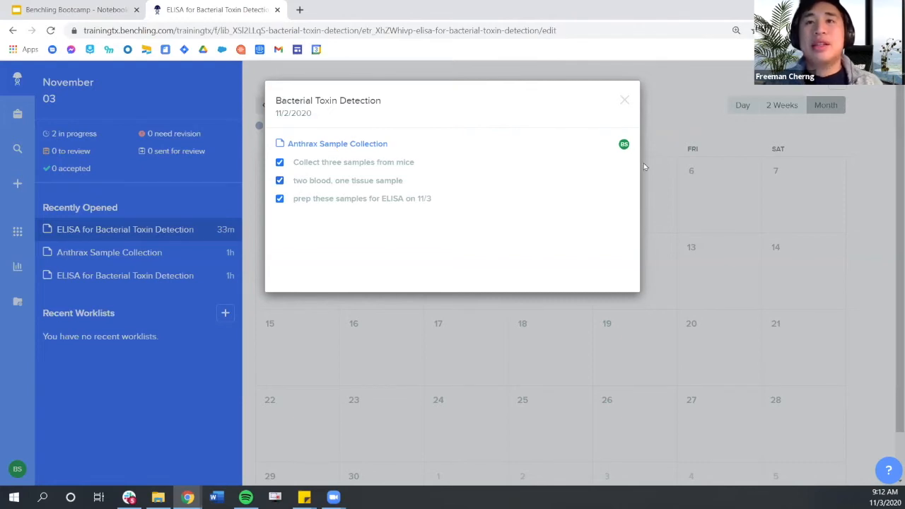
left_click(626, 103)
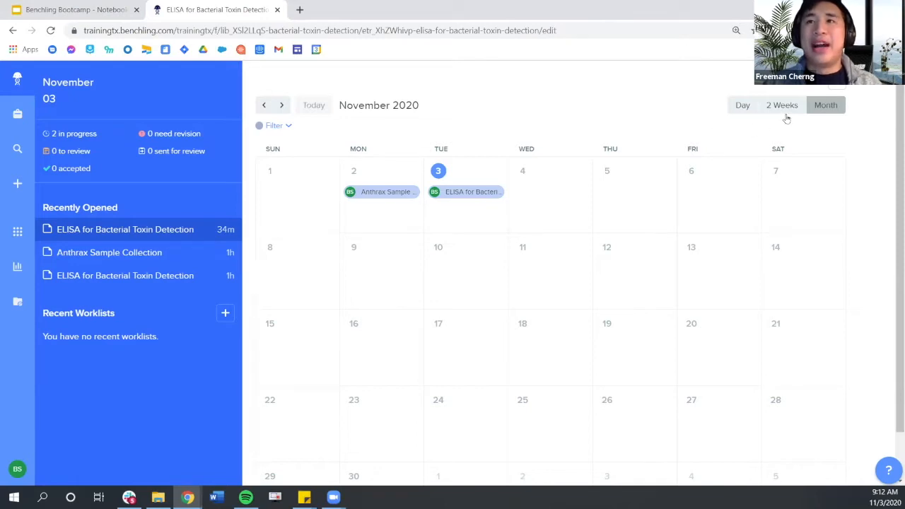
left_click(838, 85)
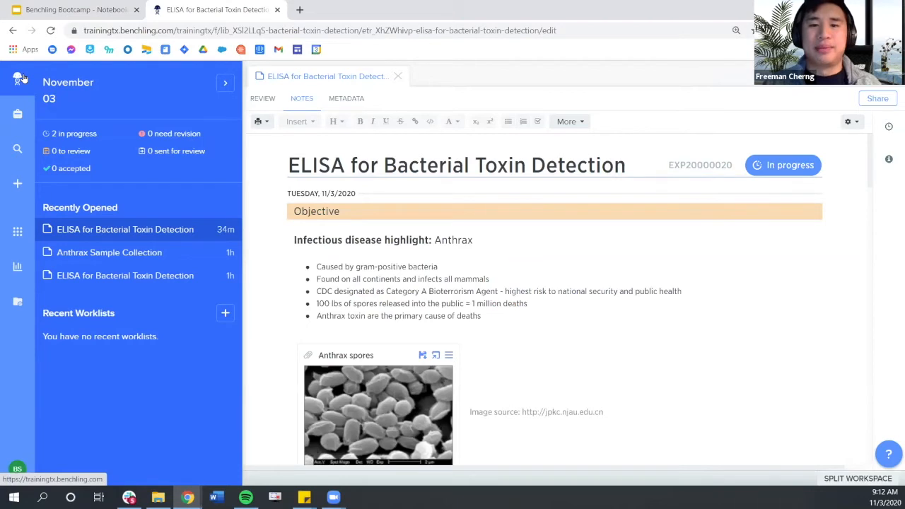
left_click(20, 78)
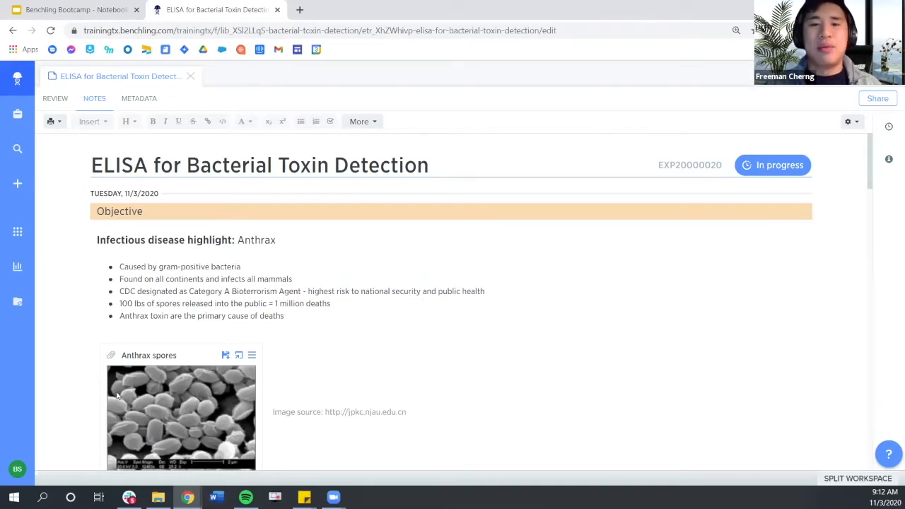
- Open the Anthrax Sample Collection entry from the Bacterial Toxin Detection project and view its sample table and checklist
left_click(19, 113)
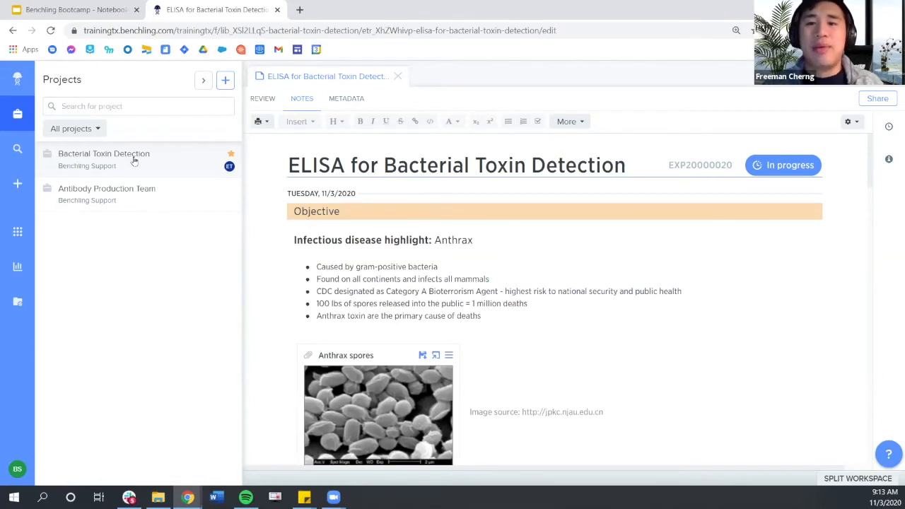
left_click(181, 156)
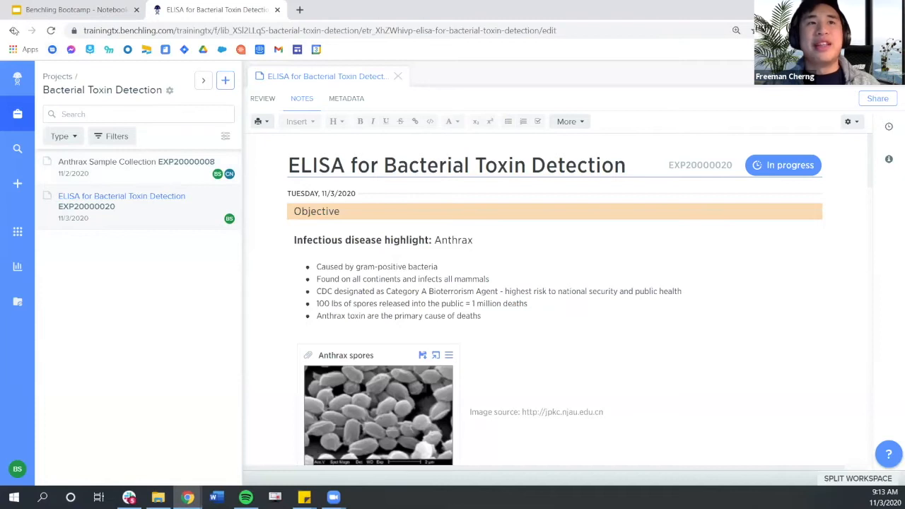
left_click(60, 78)
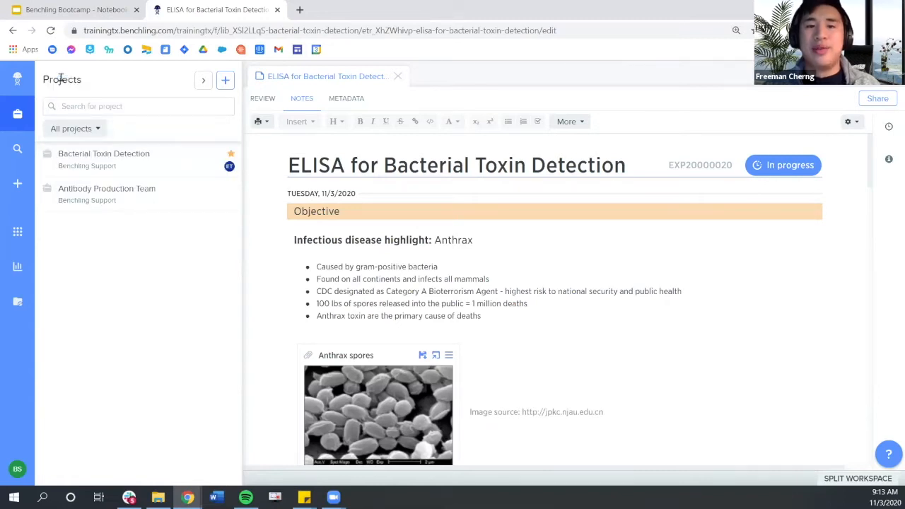
left_click(151, 164)
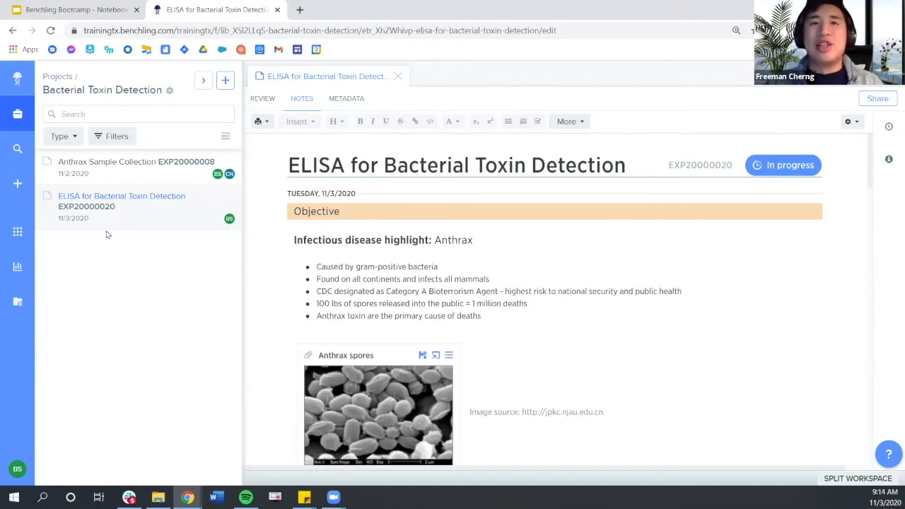
left_click(167, 175)
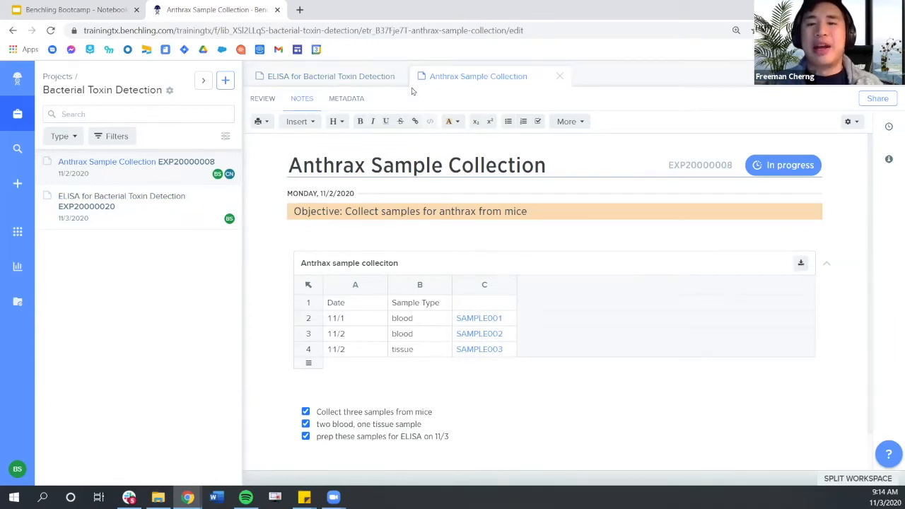
scroll(549, 325, "down", 1)
scroll(550, 329, "up", 1)
scroll(547, 320, "down", 1)
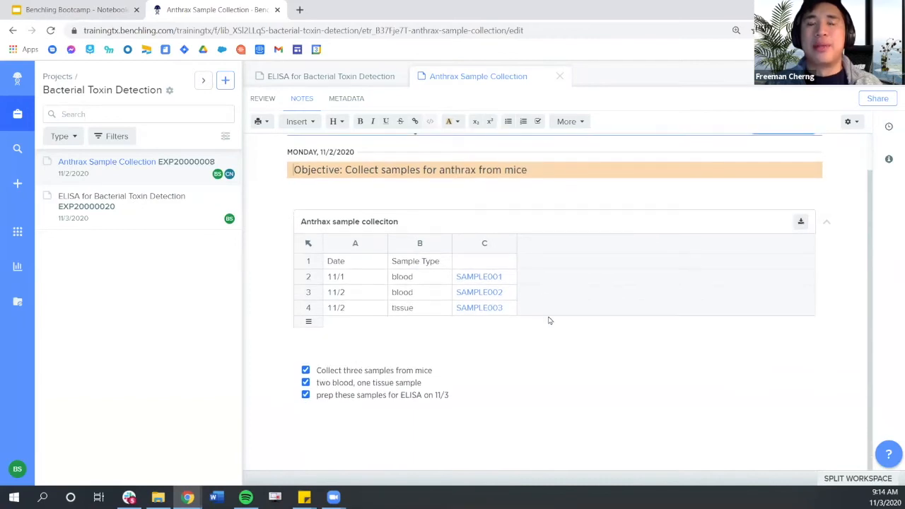
- Try to reorder the open entries by moving Anthrax Sample Collection ahead of the ELISA entry
left_click_drag(448, 77, 358, 83)
left_click_drag(468, 75, 329, 78)
left_click(460, 76)
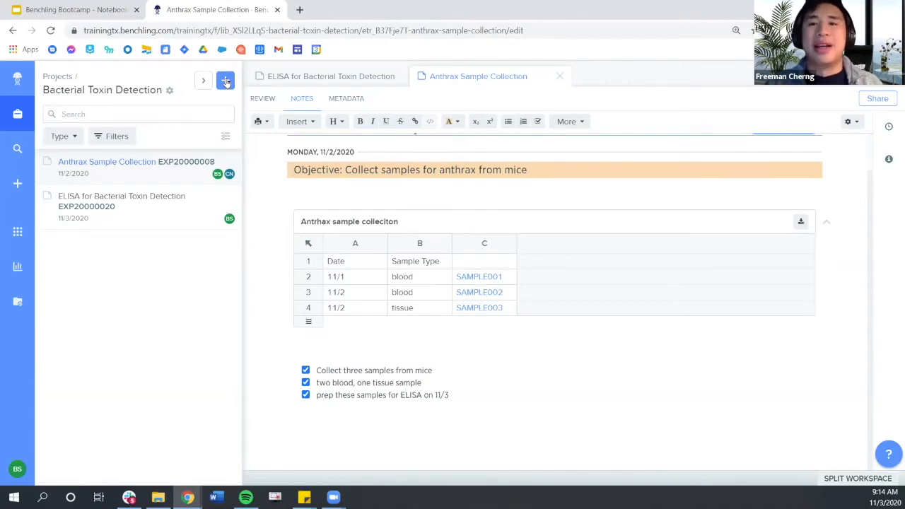
- Create a blank entry in the Bacterial Toxin Detection project and place the cursor in its body
left_click(226, 82)
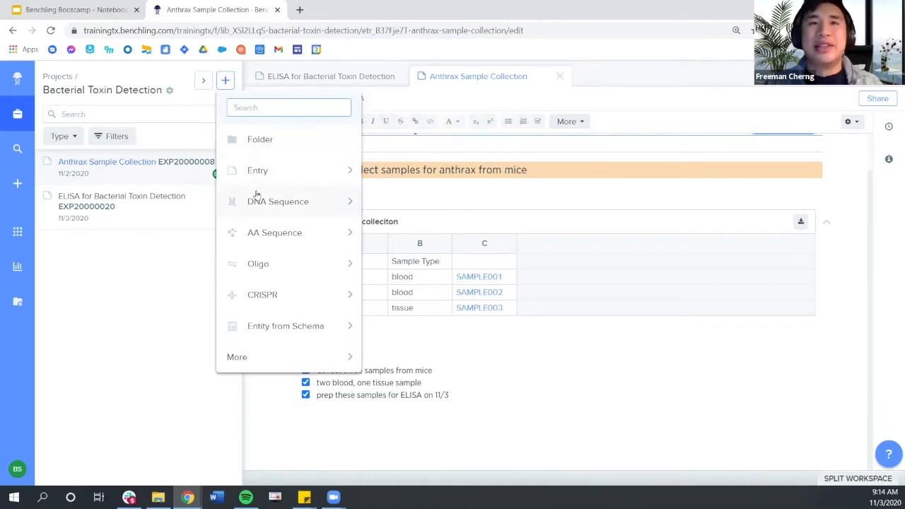
mouse_move(254, 236)
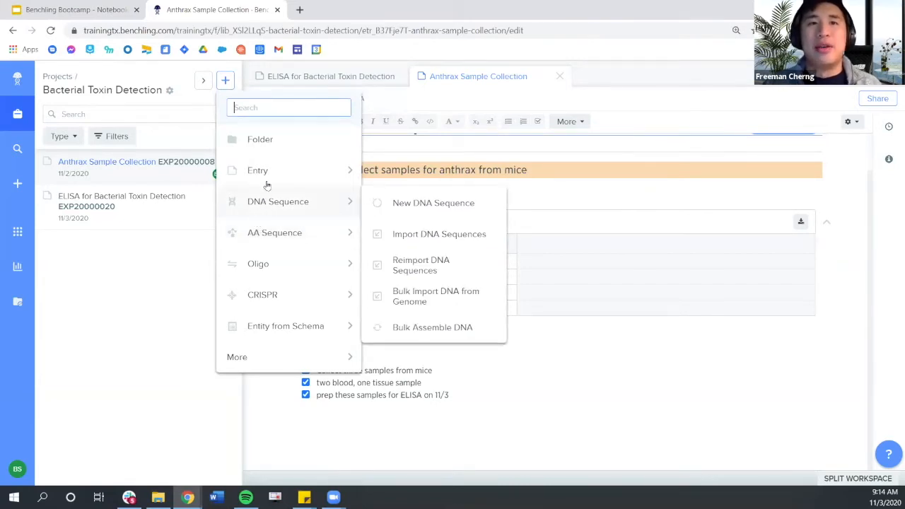
mouse_move(315, 178)
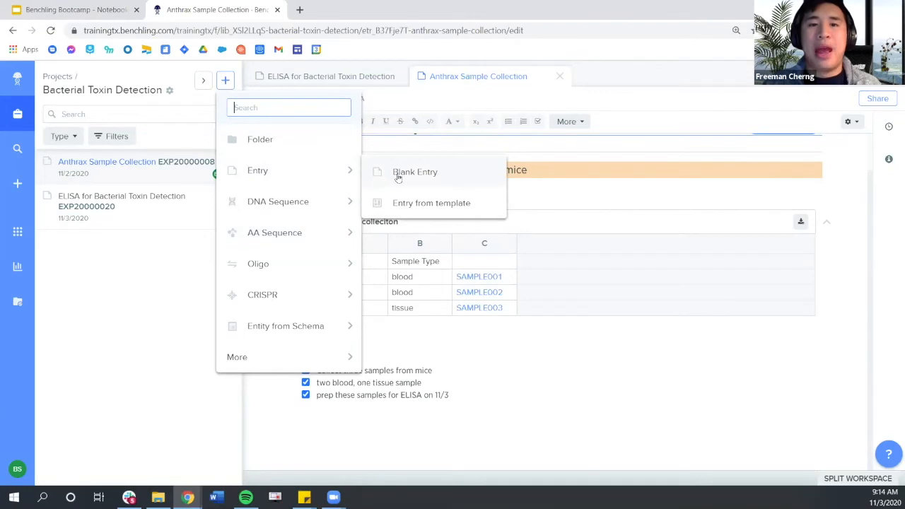
left_click(401, 176)
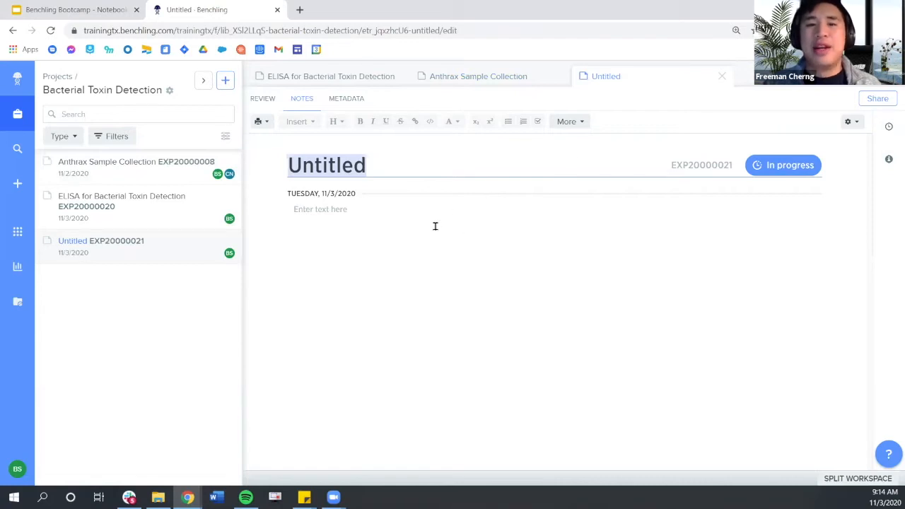
left_click(406, 241)
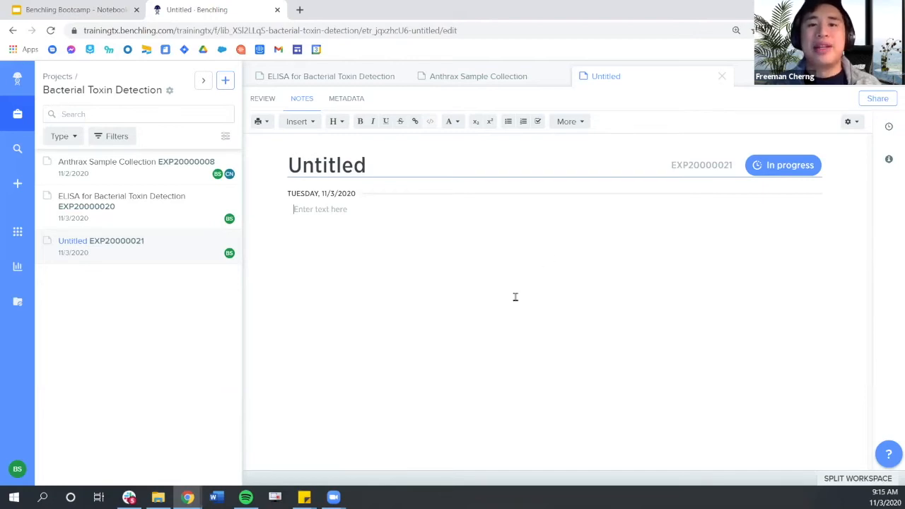
- Return to the ELISA for Bacterial Toxin Detection entry, hide the project list and view the notes through the Experimental Design diagram
left_click(351, 78)
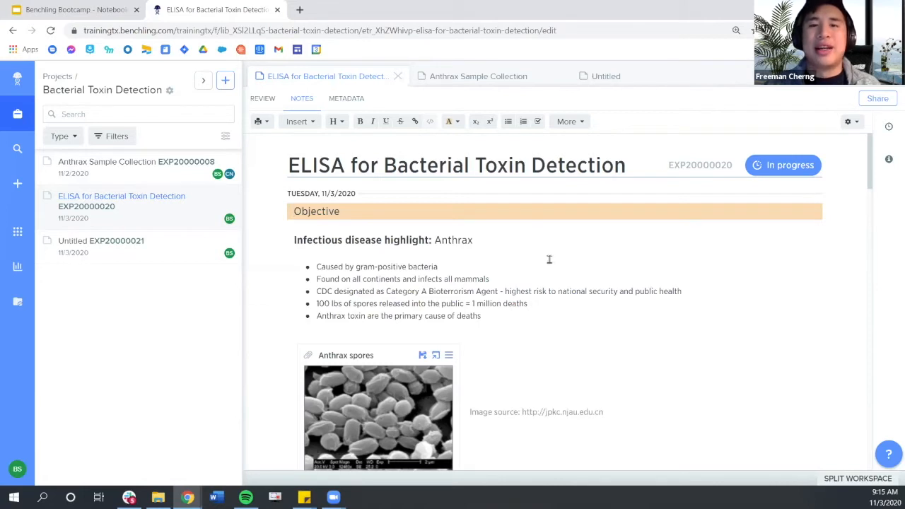
left_click(15, 109)
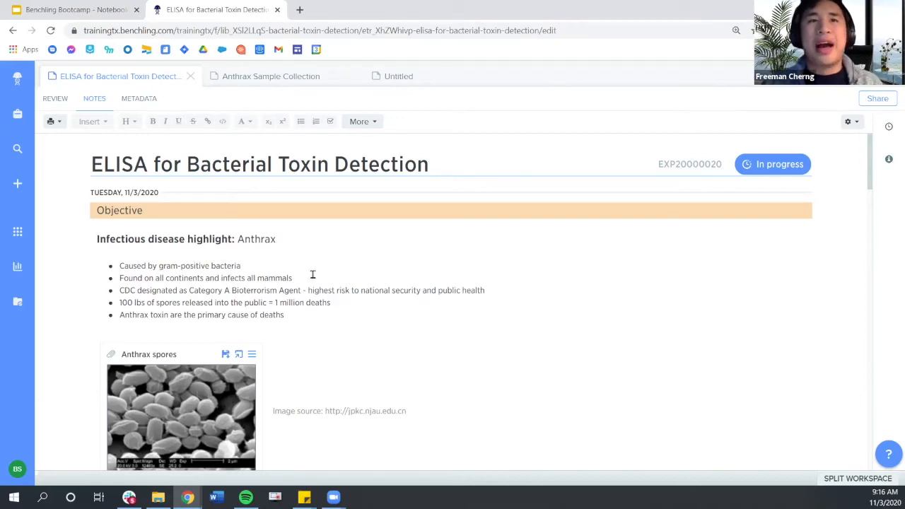
left_click(299, 319)
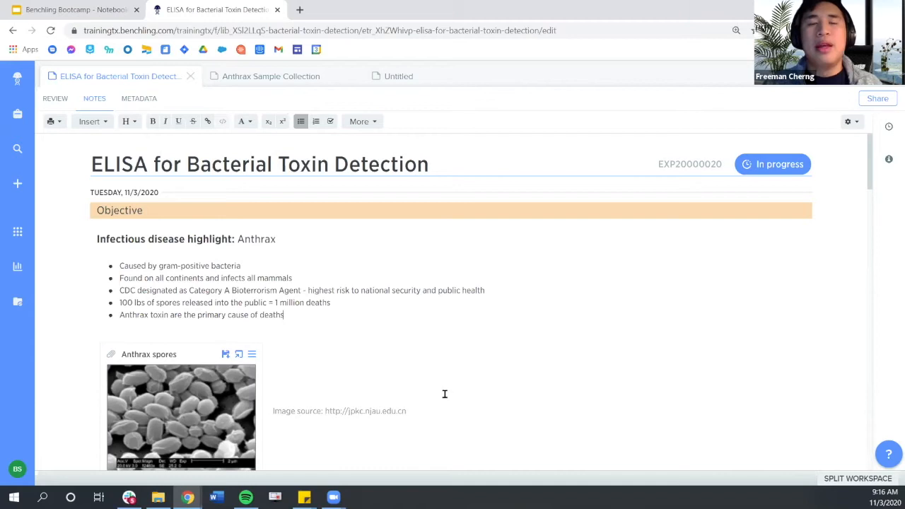
scroll(445, 394, "down", 3)
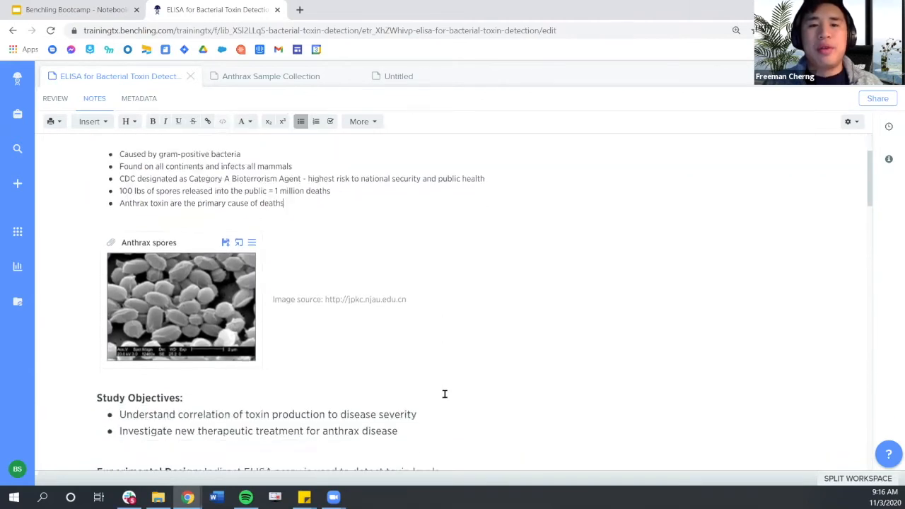
scroll(445, 394, "down", 3)
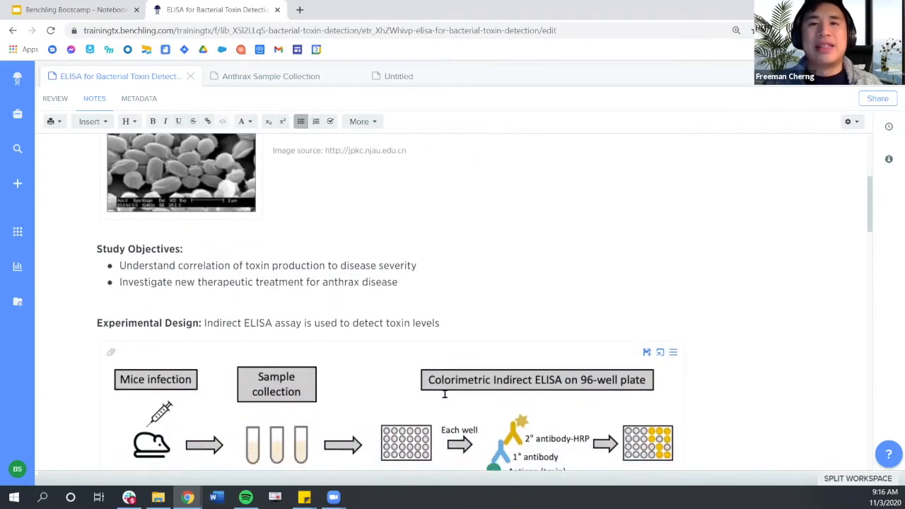
scroll(445, 394, "down", 1)
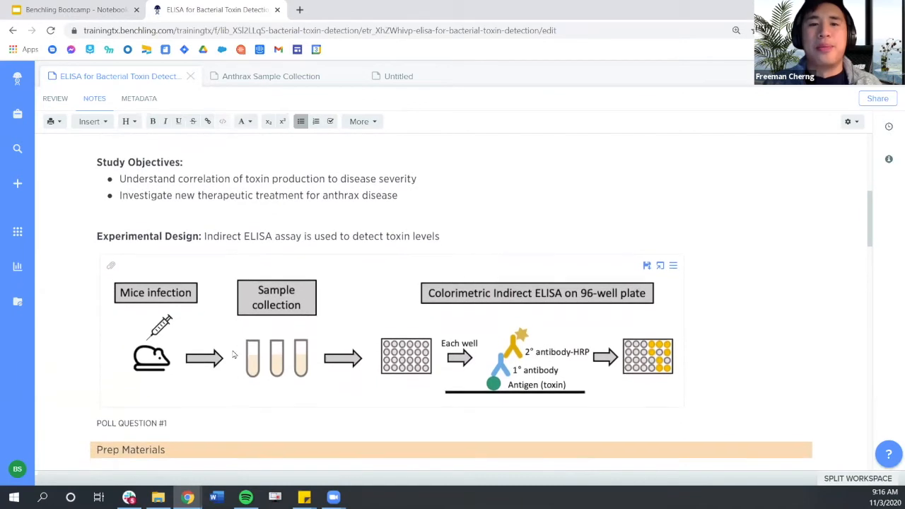
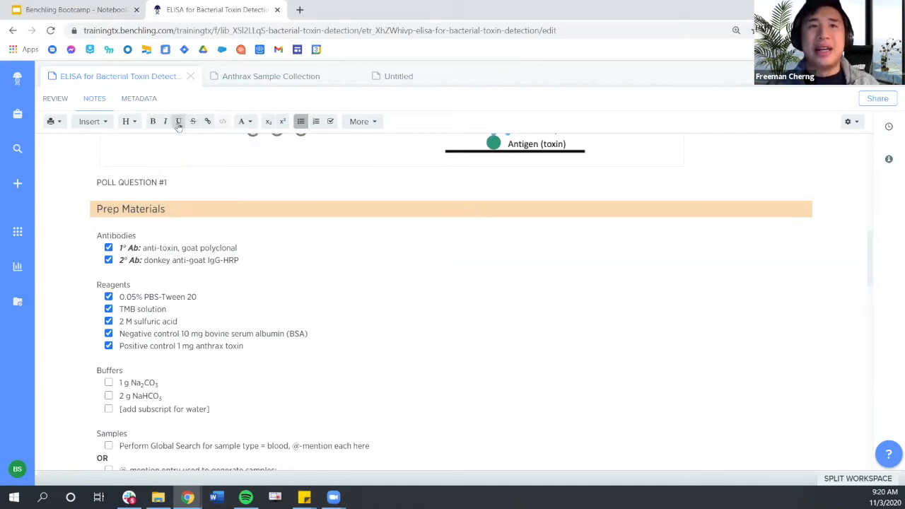
- View the text and highlight colour palette, and place the cursor after "goat polyclonal" in the primary antibody line
left_click(243, 122)
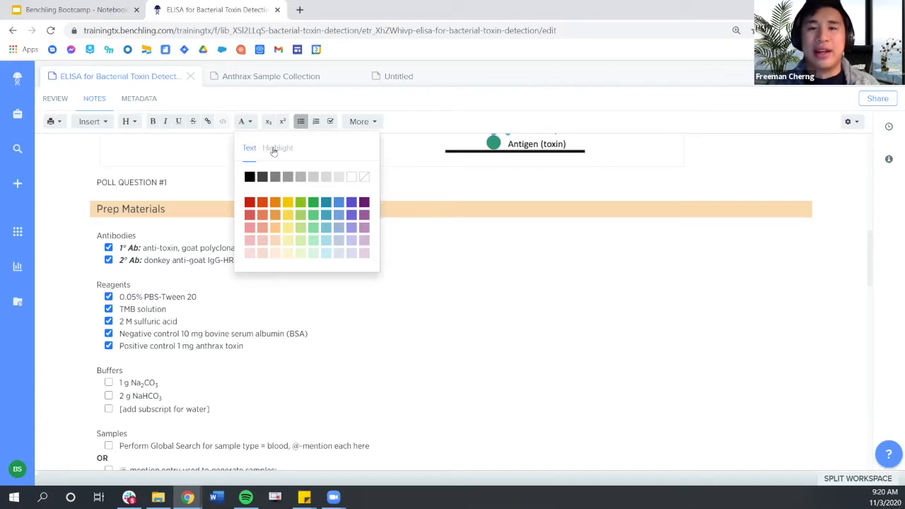
left_click(243, 248)
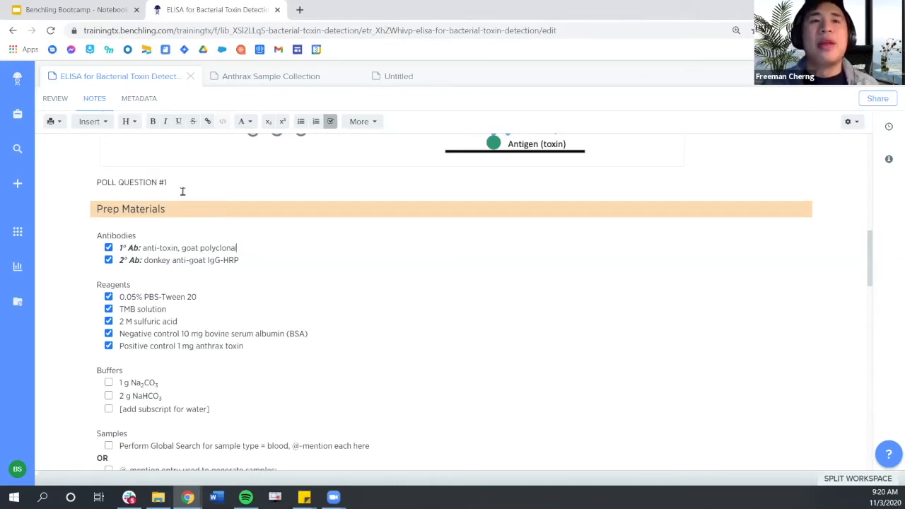
- View the insert options and browse the special symbol picker with its script categories, closing it without inserting a symbol
left_click(105, 124)
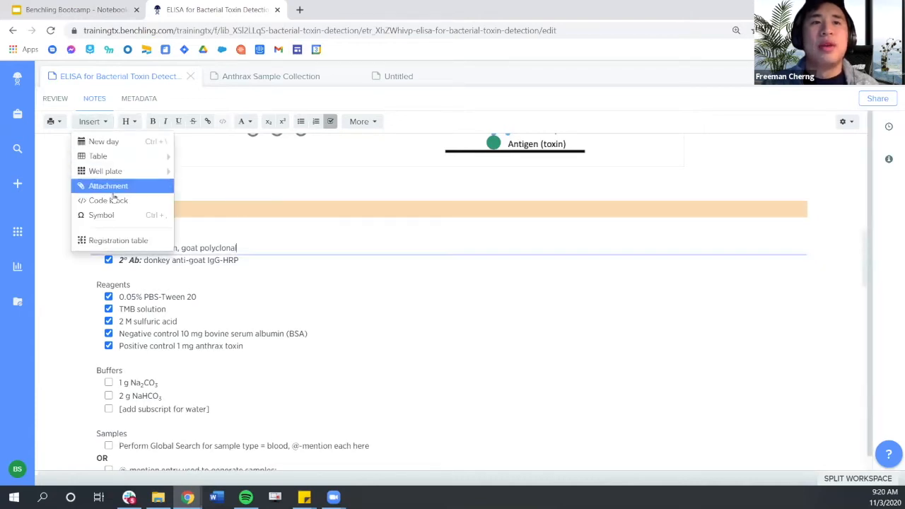
left_click(116, 215)
left_click(318, 136)
scroll(335, 313, "down", 2)
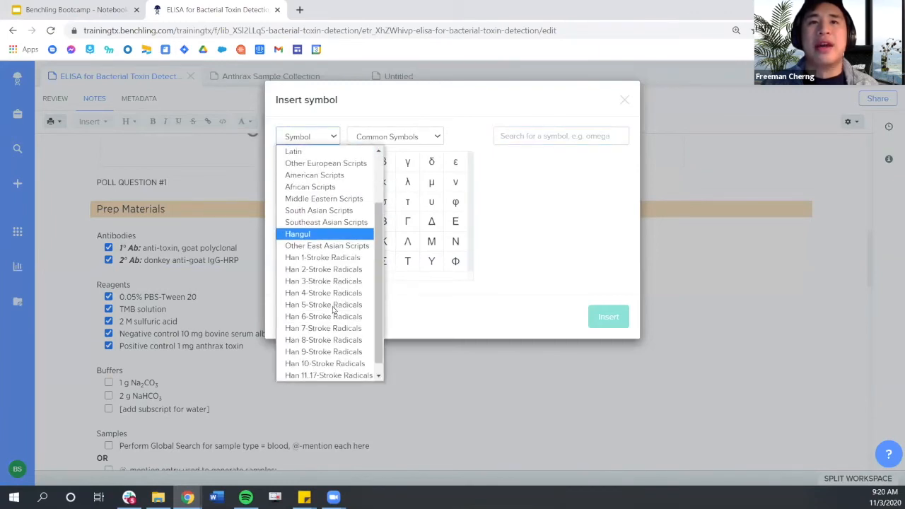
scroll(335, 317, "up", 2)
left_click(575, 198)
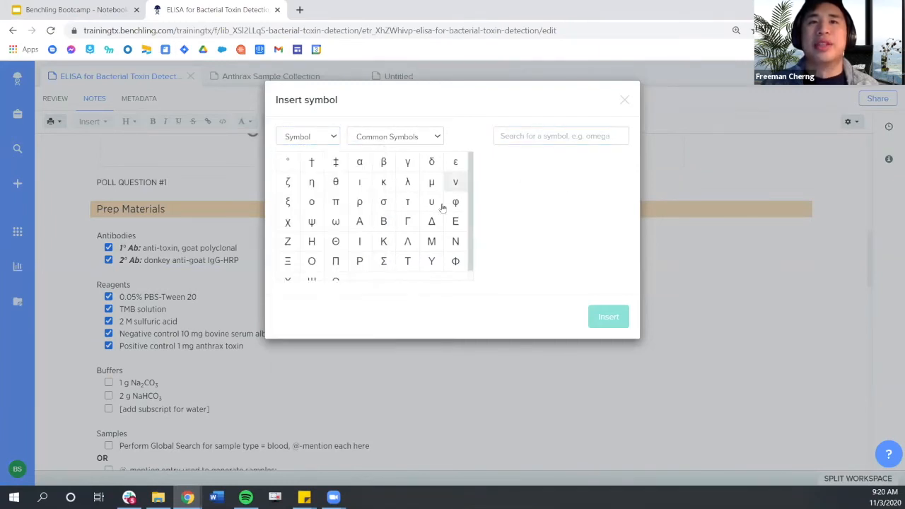
left_click(625, 102)
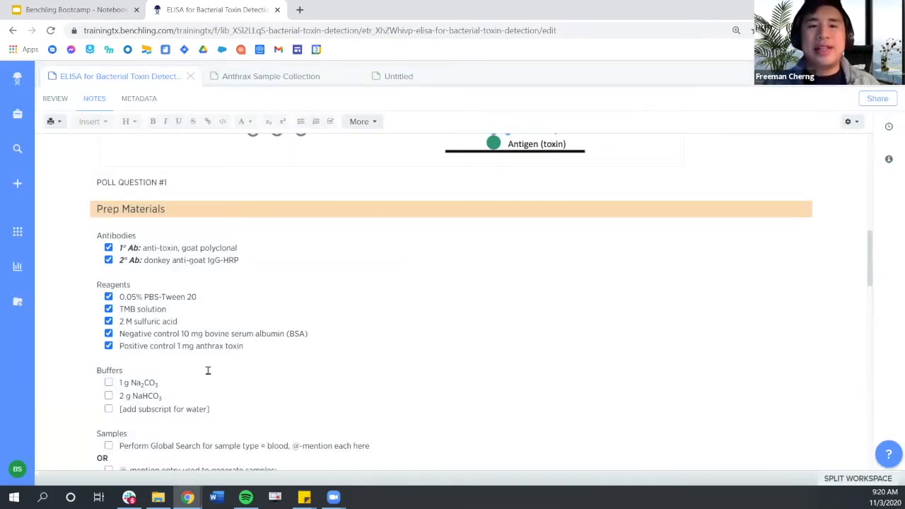
- Check off all three items in the Buffers list: Na2CO3, NaHCO3 and the water subscript line
scroll(206, 372, "down", 1)
left_click(109, 326)
left_click(108, 338)
left_click(108, 350)
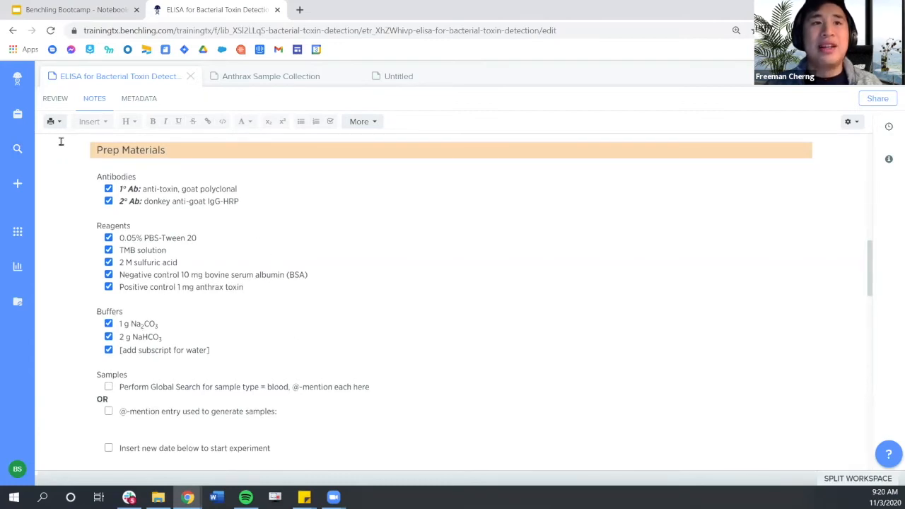
- Open the global search and limit the results to the custom entity type Sample
left_click(17, 150)
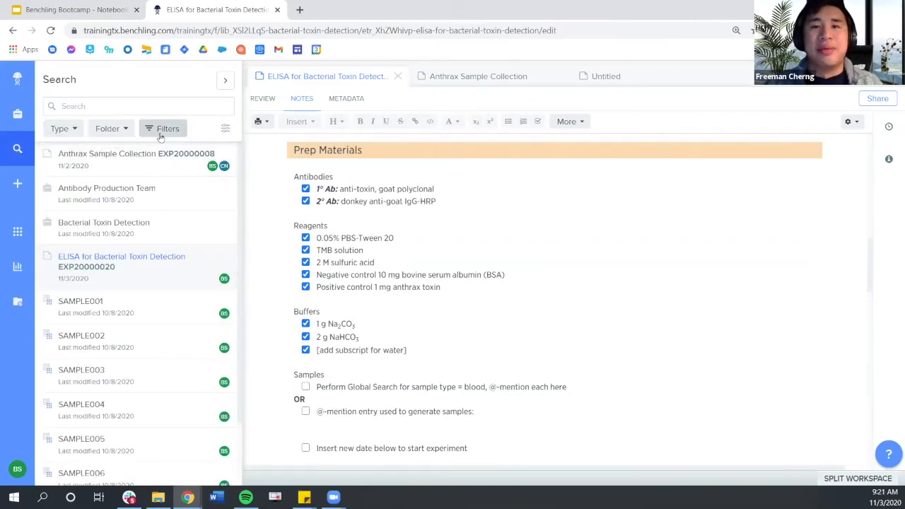
left_click(62, 129)
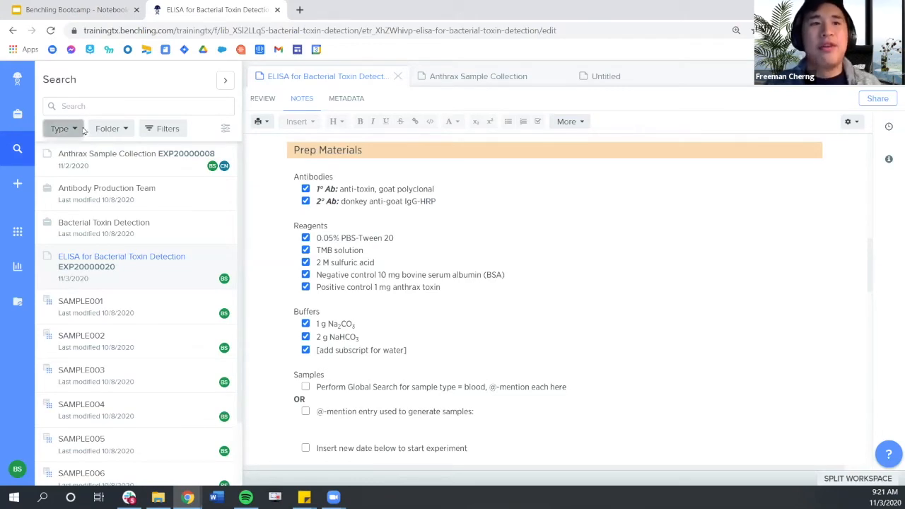
mouse_move(112, 227)
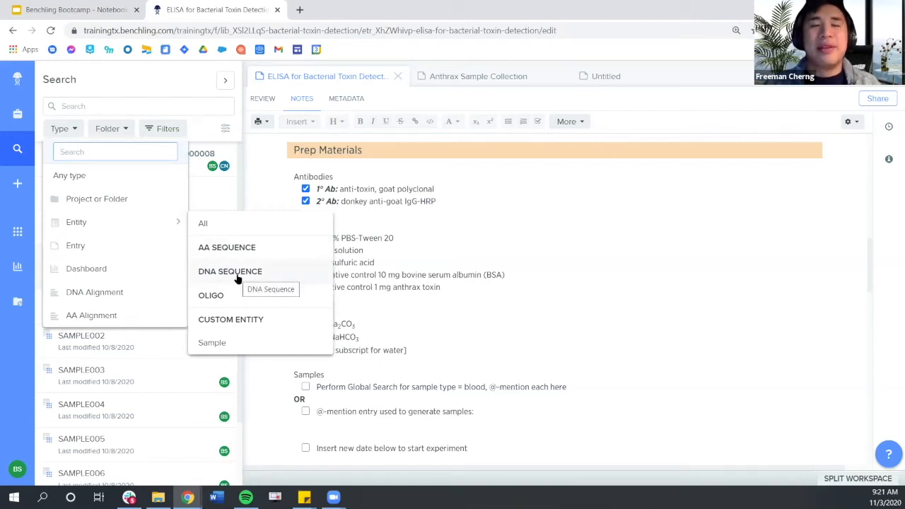
left_click(239, 348)
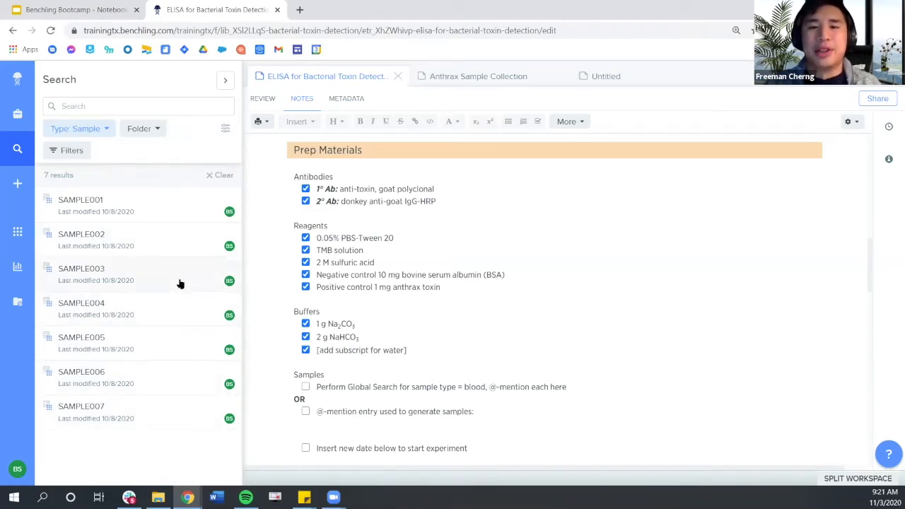
- Filter the samples to those whose Sample Type field has one of Blood, and view the matches in the full-page table before returning to the entry
left_click(158, 129)
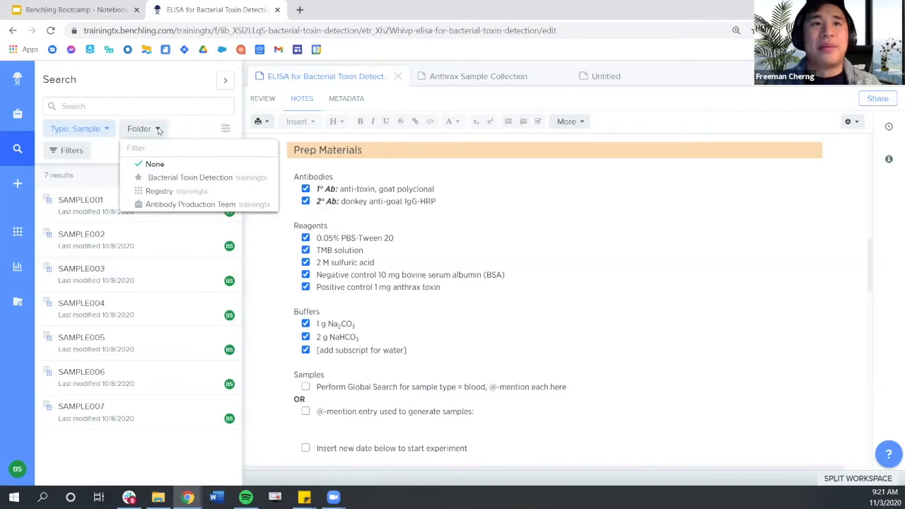
left_click(68, 150)
left_click(83, 205)
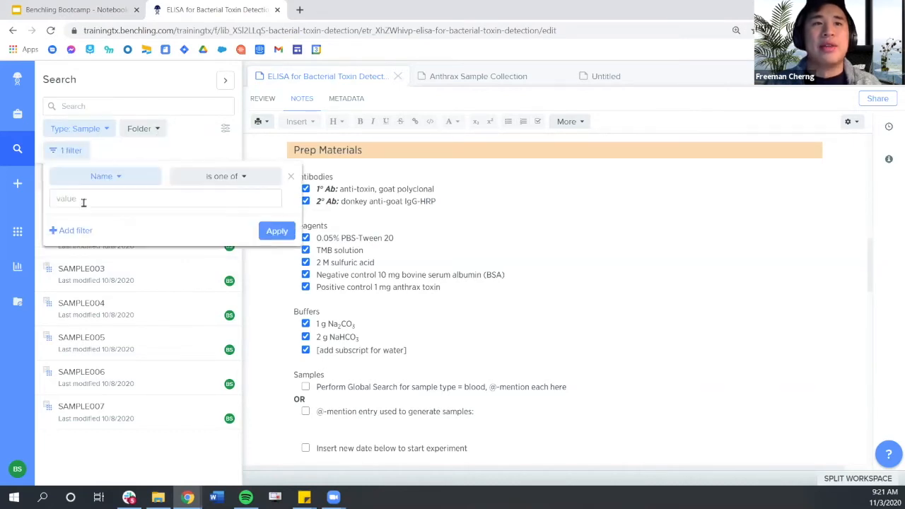
left_click(112, 176)
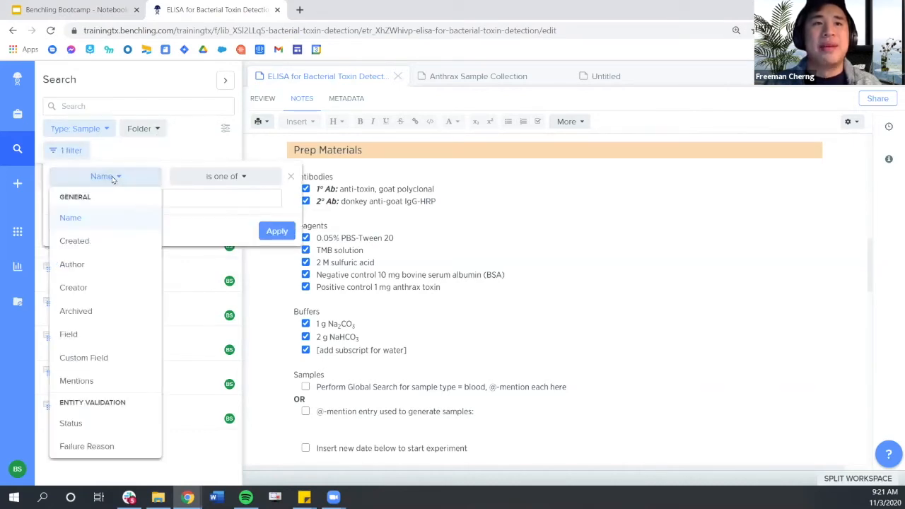
left_click(100, 331)
left_click(229, 174)
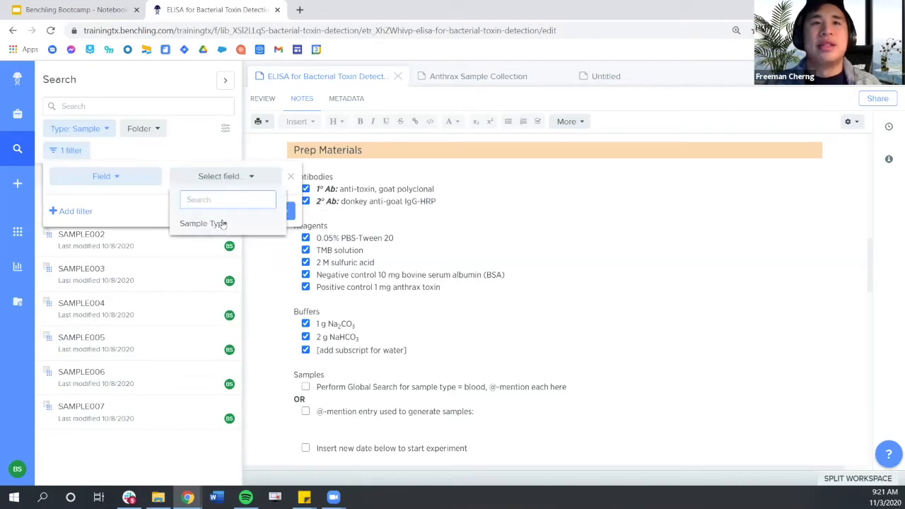
left_click(224, 221)
left_click(208, 200)
left_click(188, 200)
left_click(96, 222)
left_click(106, 247)
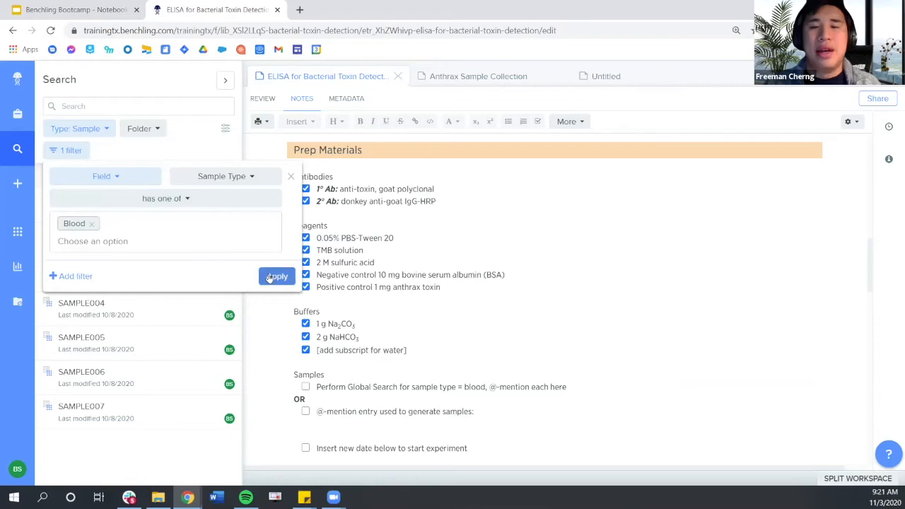
left_click(274, 277)
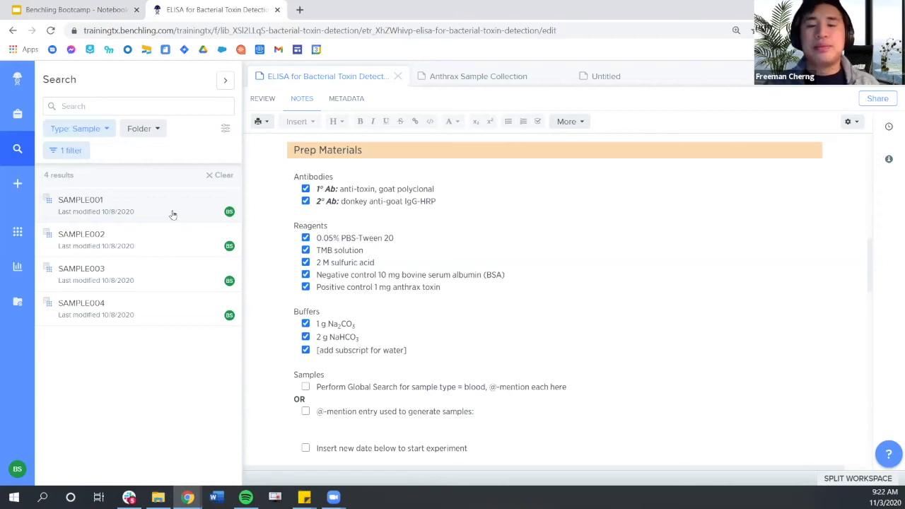
left_click(225, 84)
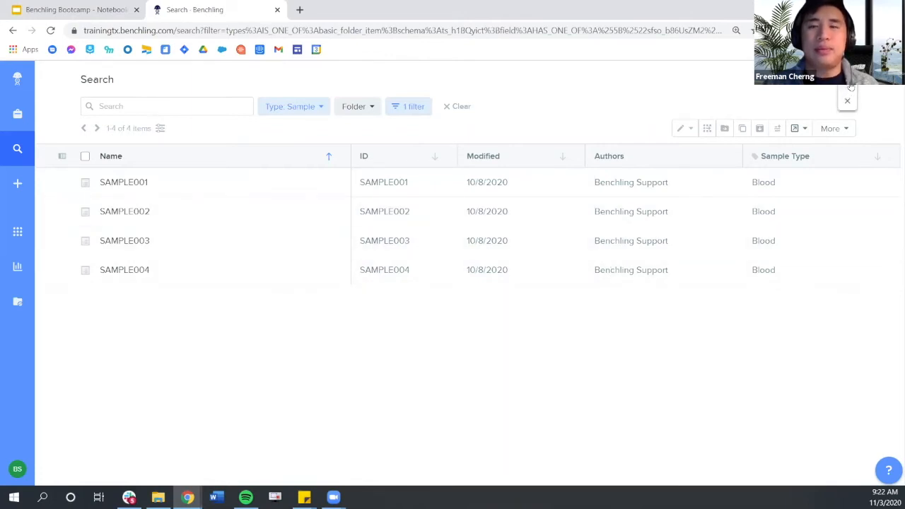
left_click(847, 100)
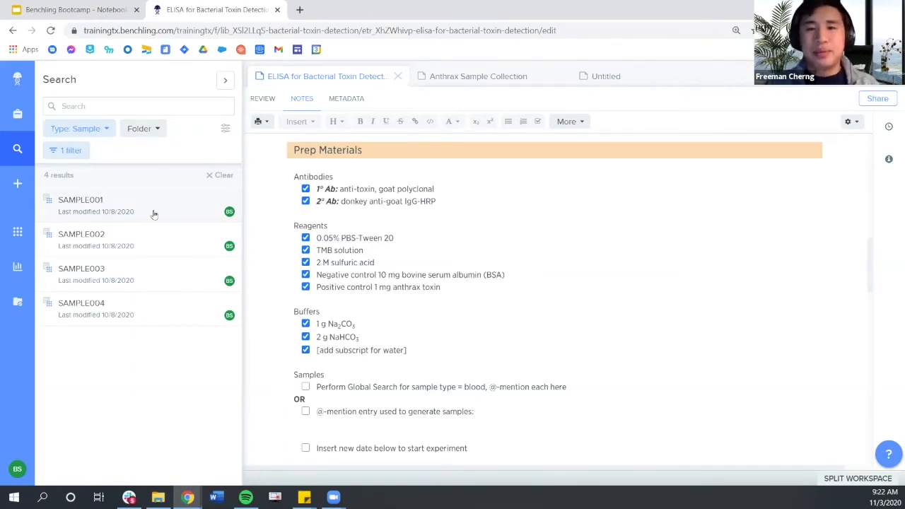
- Insert an @-mention of SAMPLE001 on the blank line below "@-mention entry used to generate samples"
left_click(386, 428)
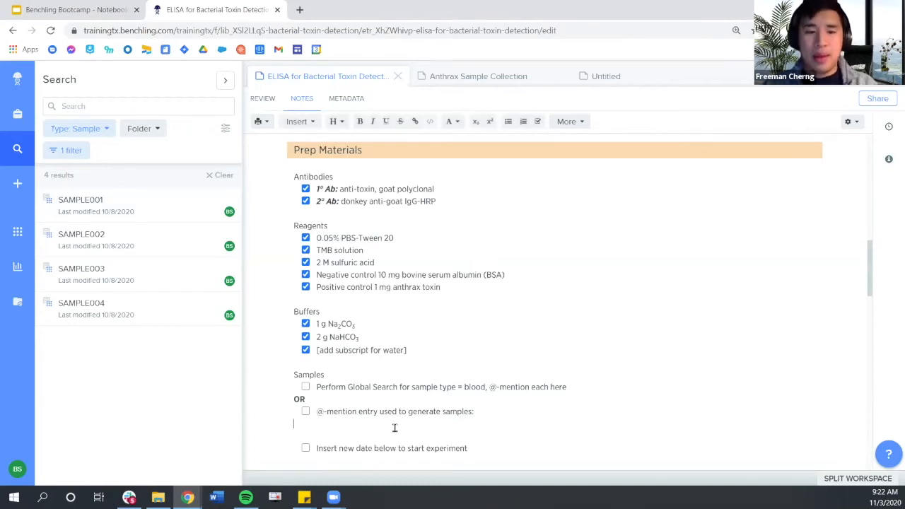
type("@")
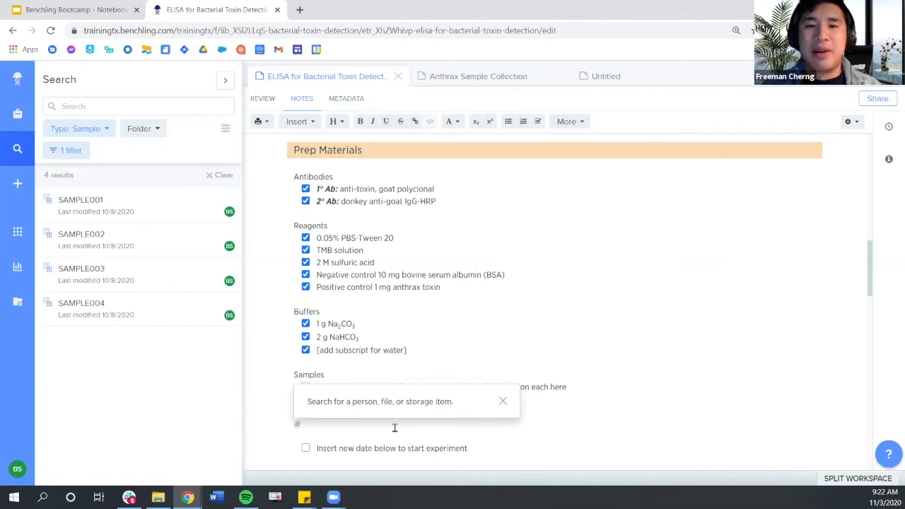
type("sampl")
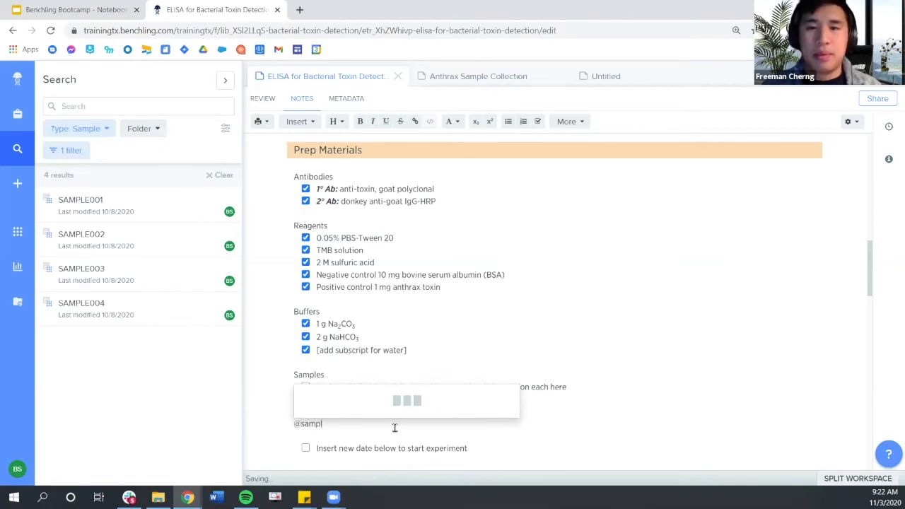
type("e0")
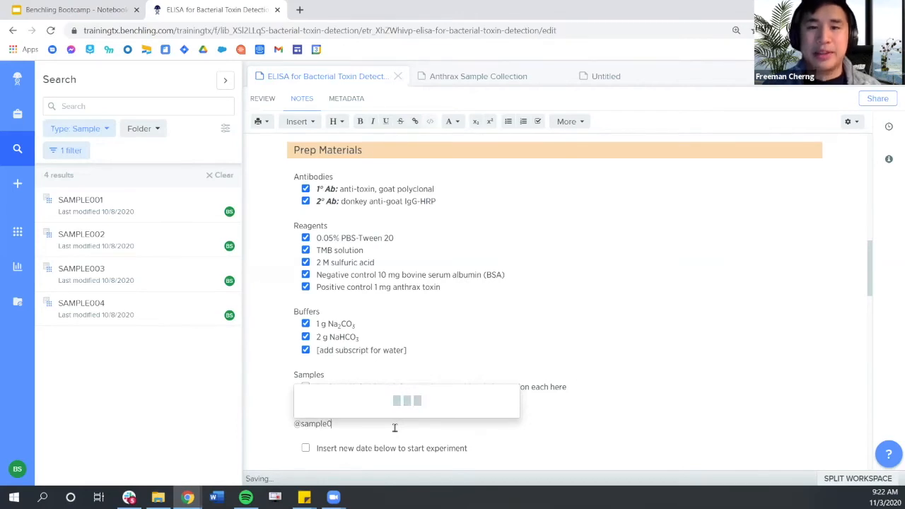
type("01")
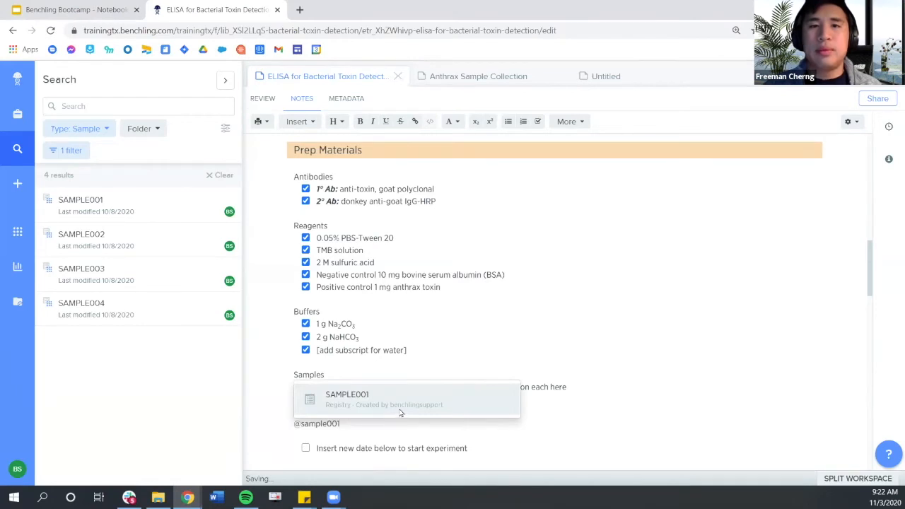
left_click(403, 399)
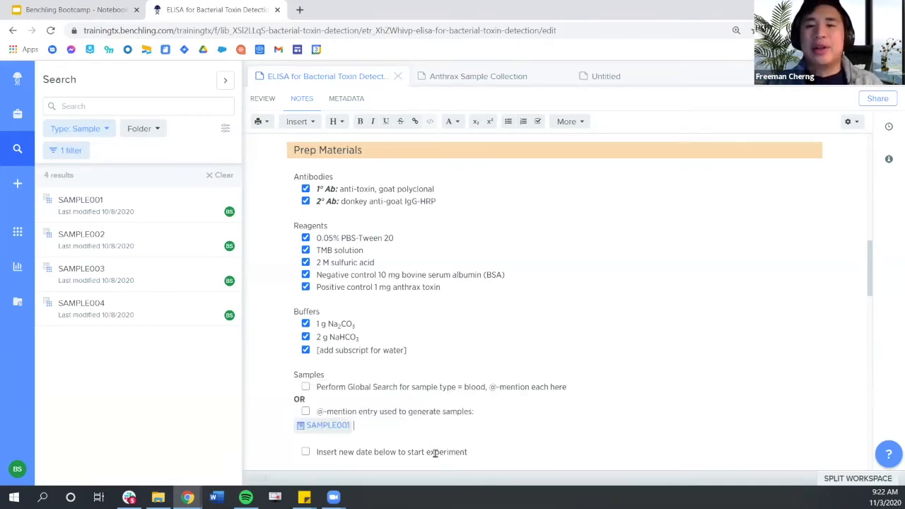
- Open SAMPLE001 from its mention, view its metadata and relevant items, and follow the link back to the ELISA for Bacterial Toxin Detection entry
left_click(337, 428)
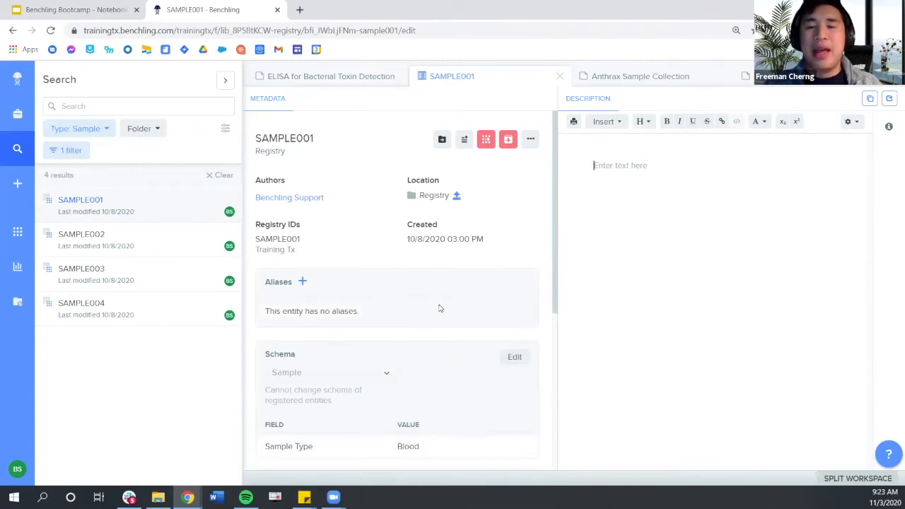
scroll(438, 299, "down", 4)
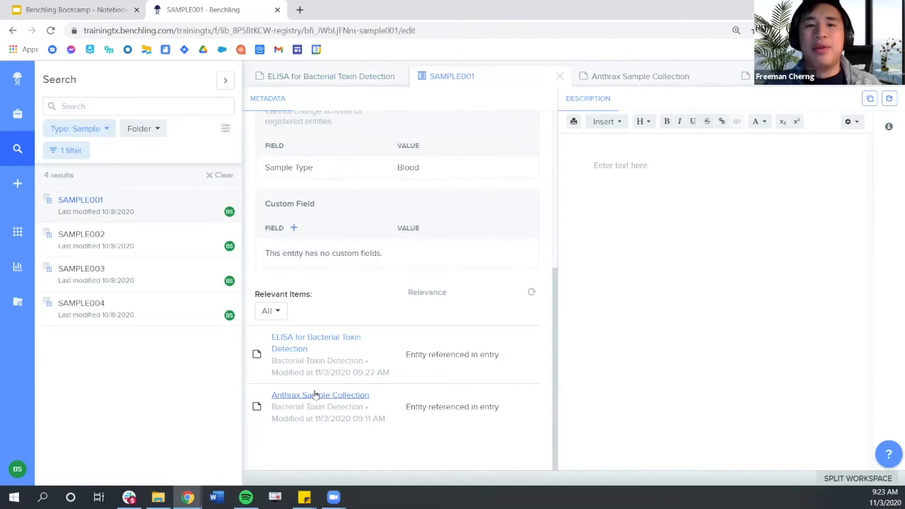
left_click(351, 344)
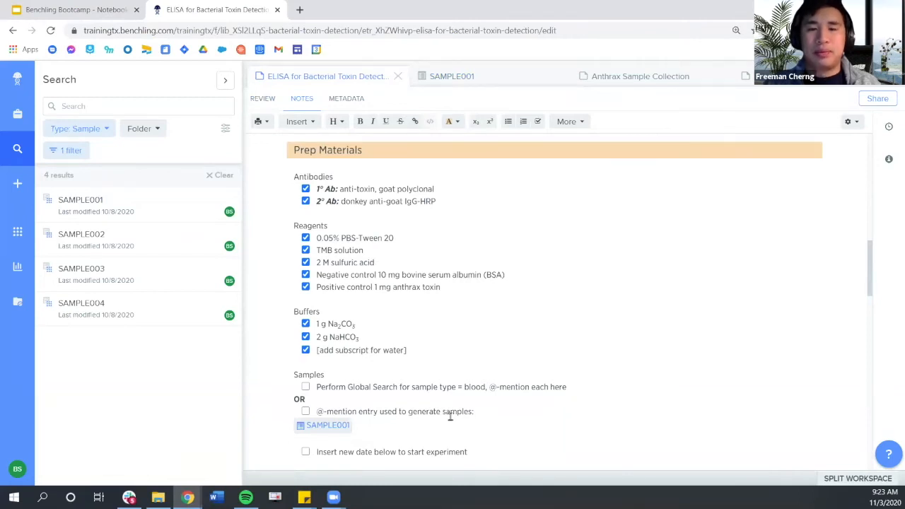
- Insert an @-mention of the Anthrax Sample Collection entry on a new line below SAMPLE001
scroll(450, 417, "down", 2)
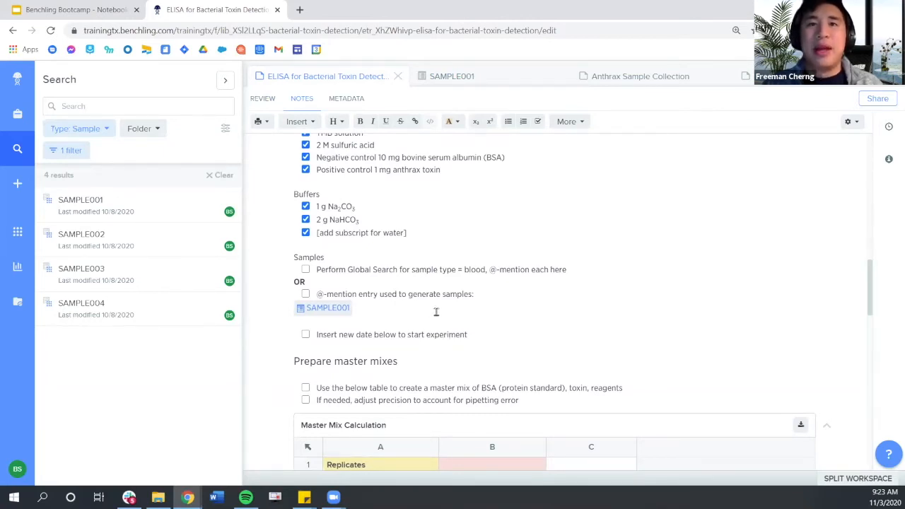
key("Return")
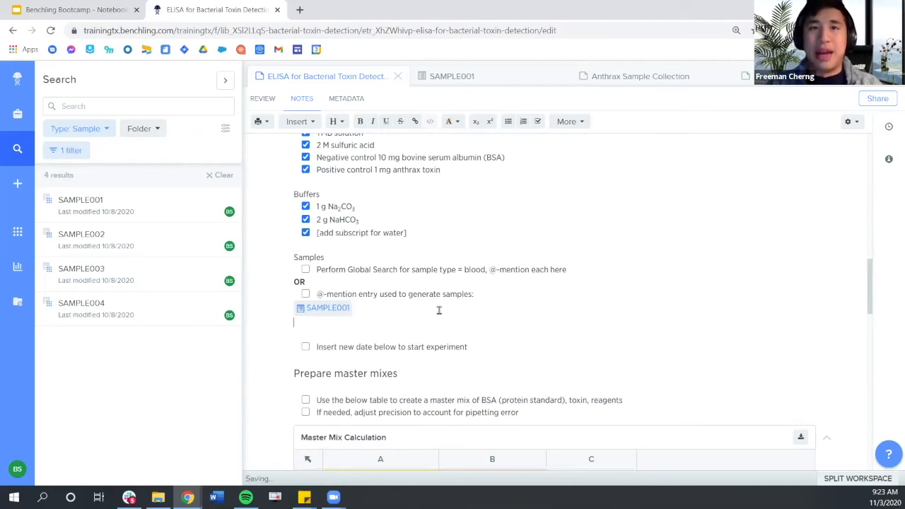
type("@")
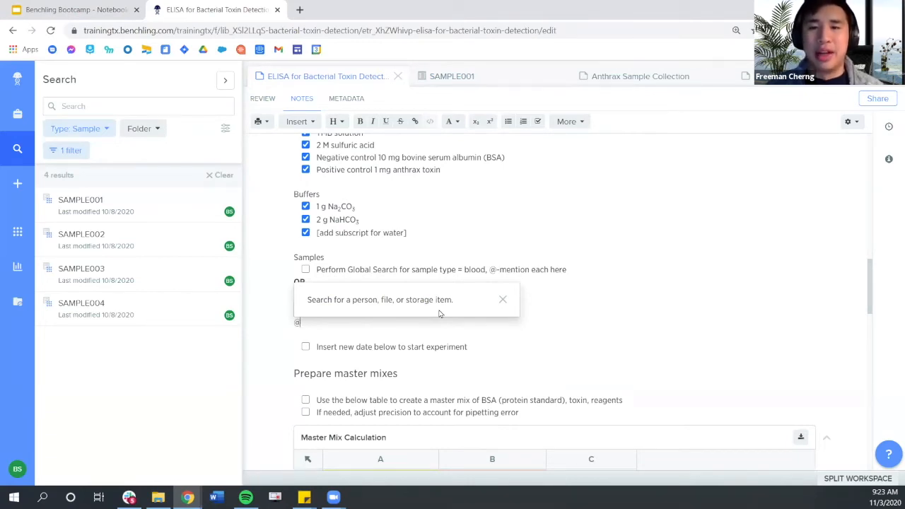
type("anthrax")
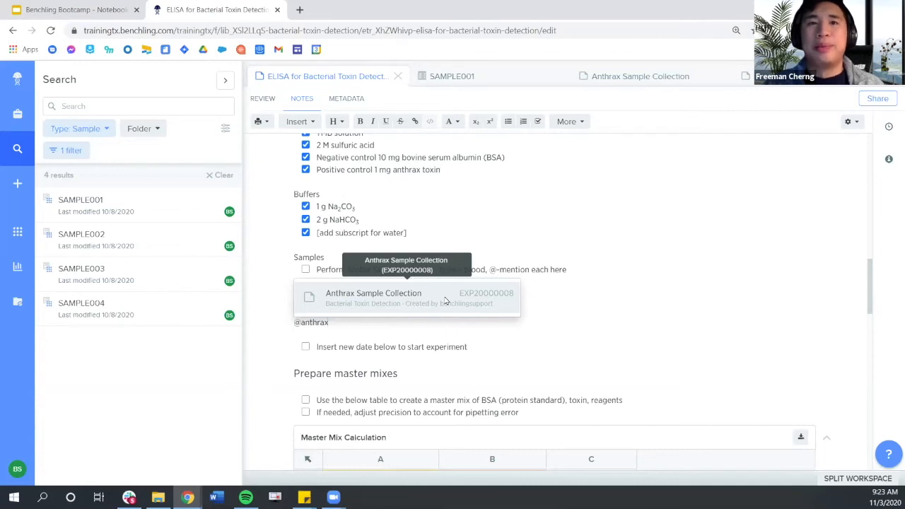
left_click(445, 301)
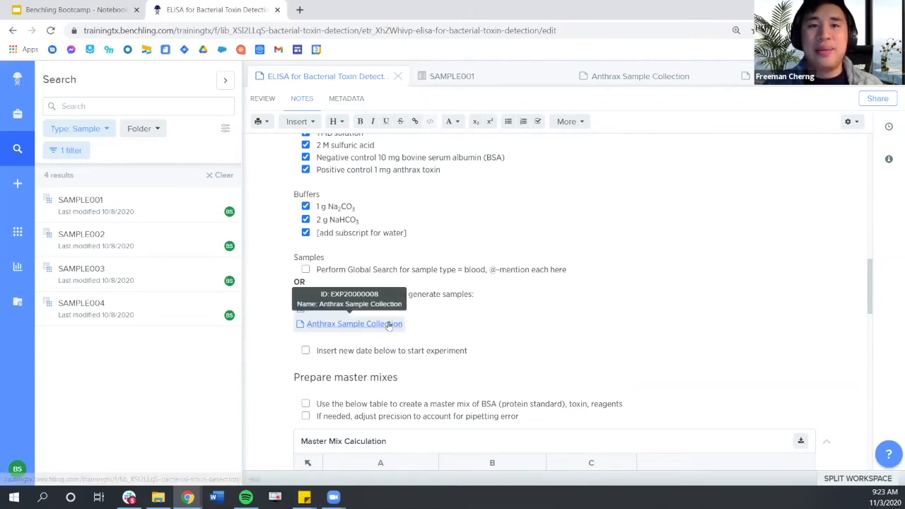
- View the mentioned Anthrax Sample Collection entry and its metadata's relevant items, then return through the ELISA entry link and hide the search results
left_click(389, 325)
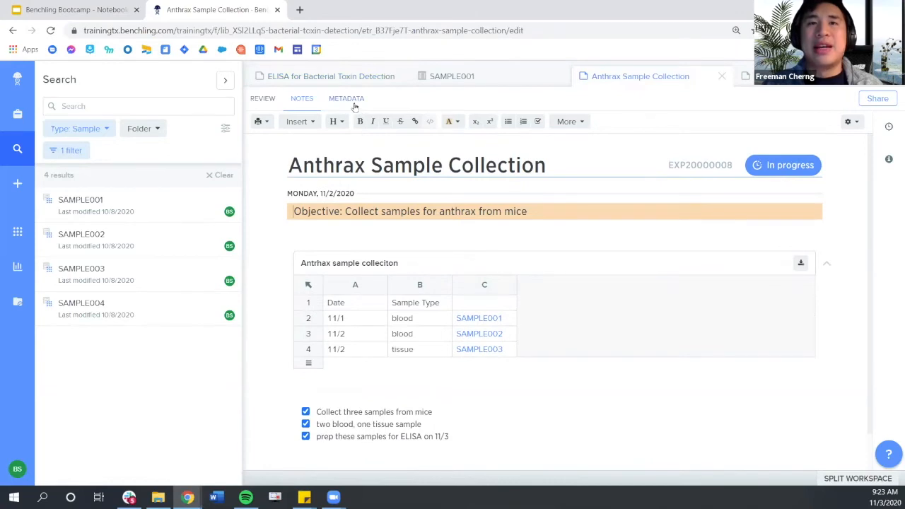
left_click(355, 105)
scroll(487, 344, "down", 3)
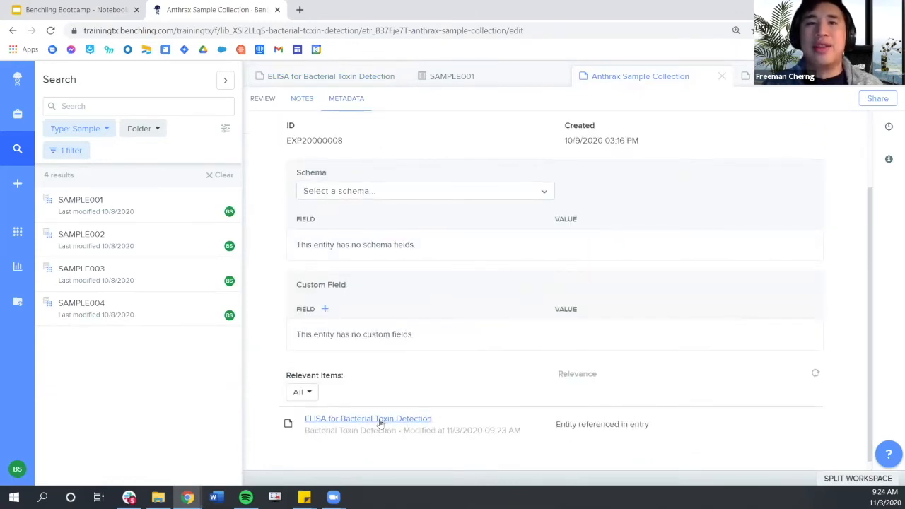
left_click(380, 420)
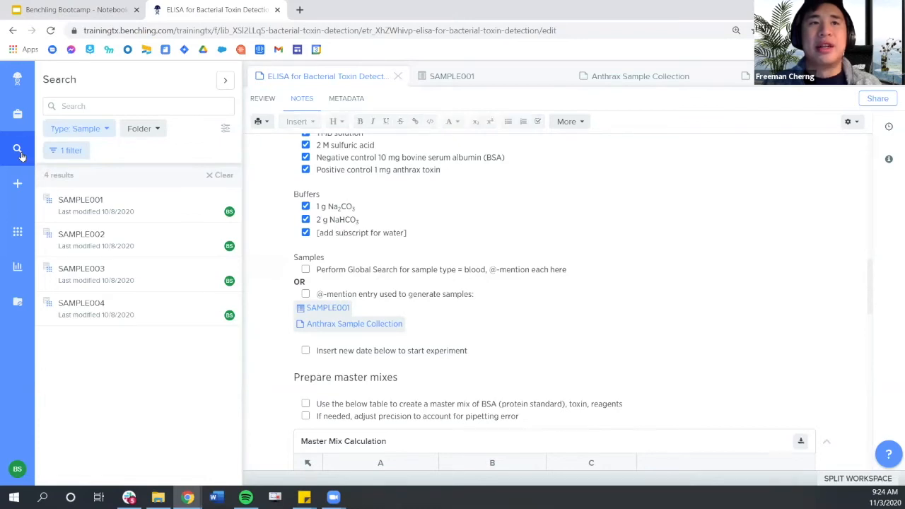
left_click(19, 151)
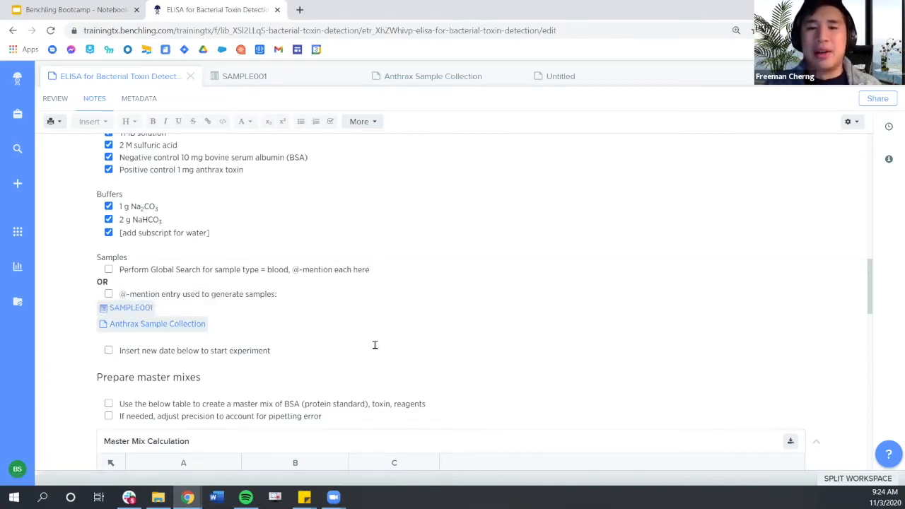
- View the list of functions available for cell C1 of the Master Mix Calculation table and close it without choosing one
scroll(375, 345, "down", 3)
scroll(375, 346, "down", 1)
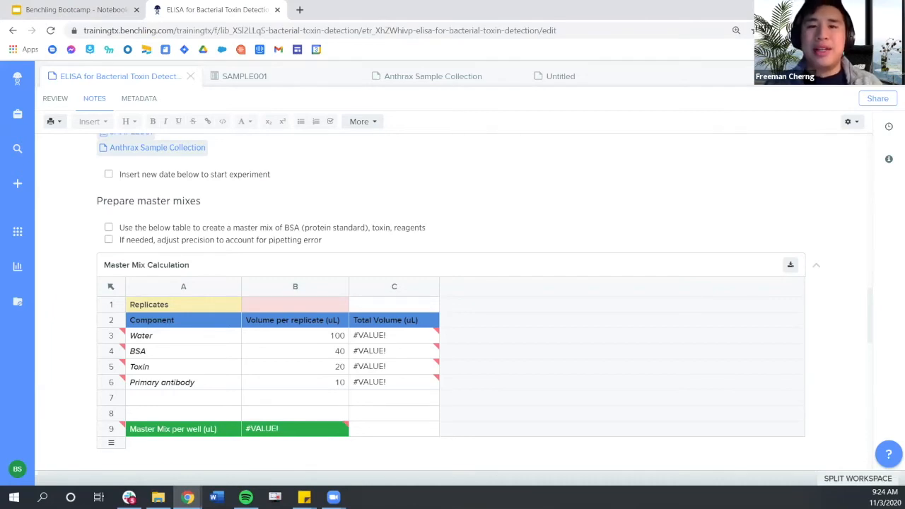
left_click(403, 305)
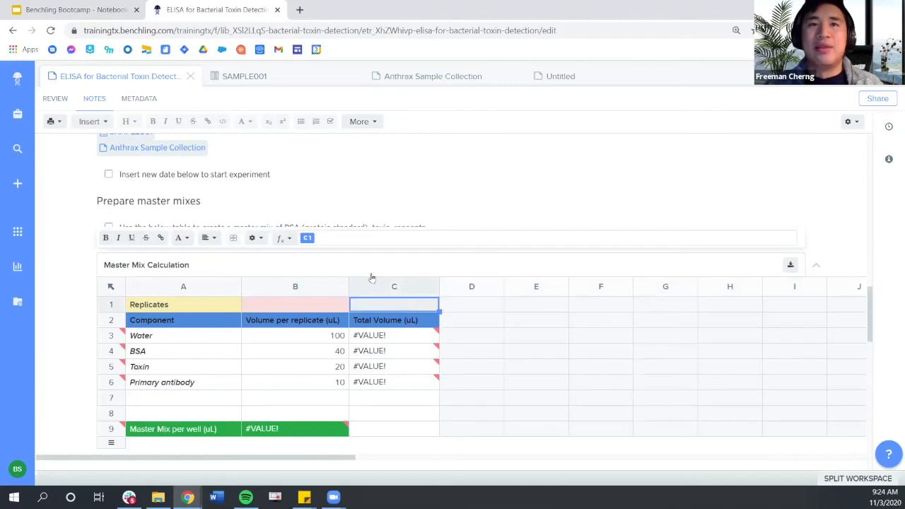
left_click(281, 239)
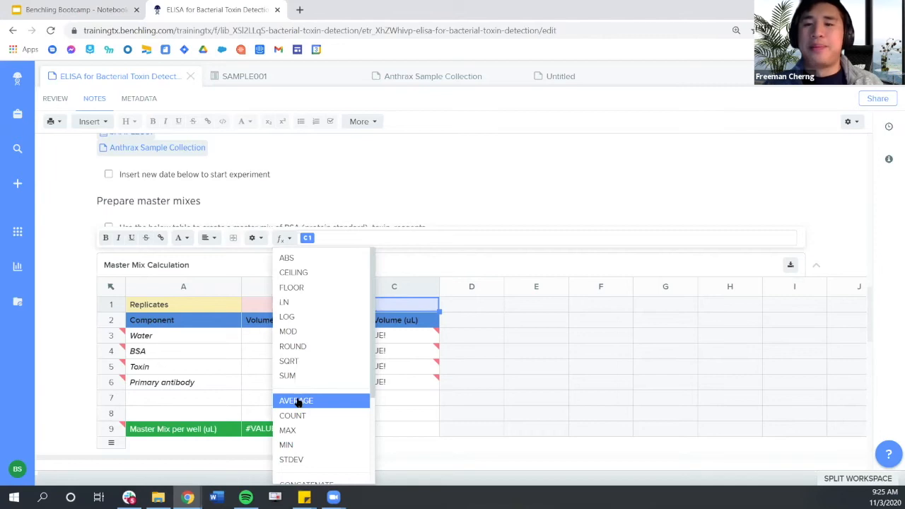
left_click(416, 303)
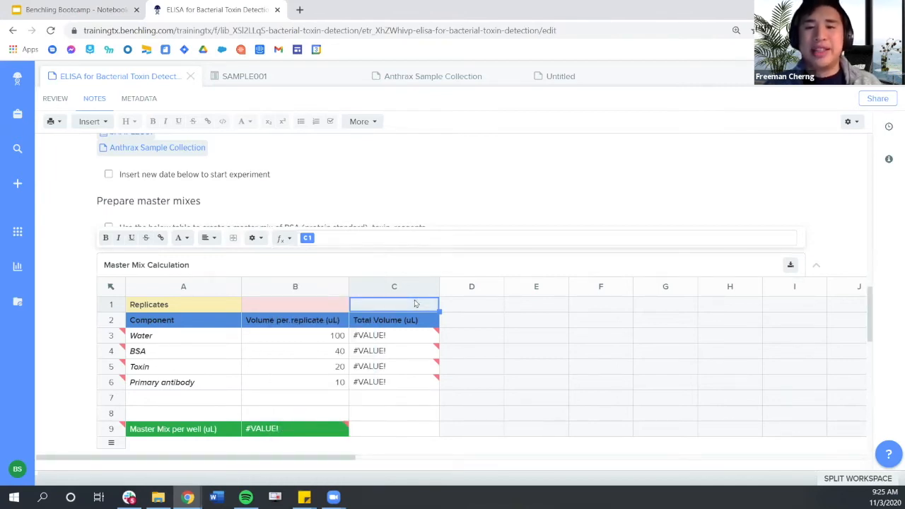
- Set the Replicates value in the Master Mix Calculation table to 2
left_click(327, 305)
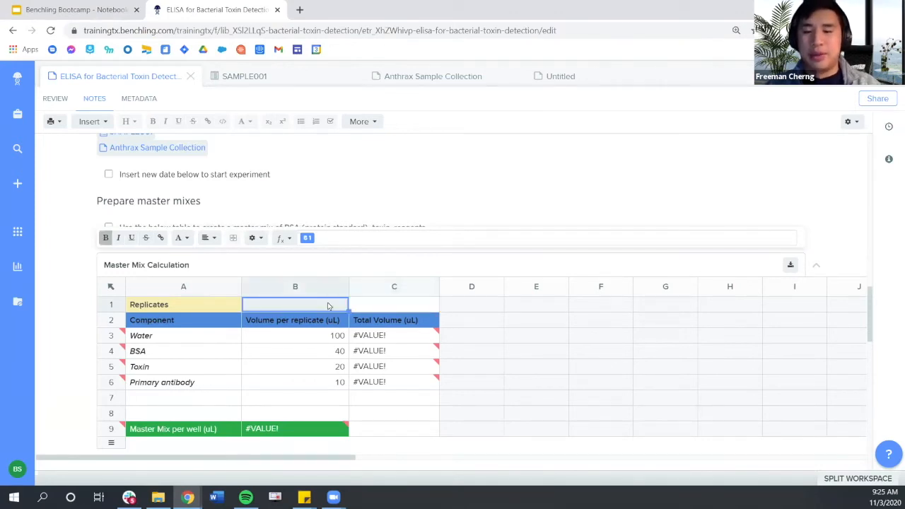
type("2")
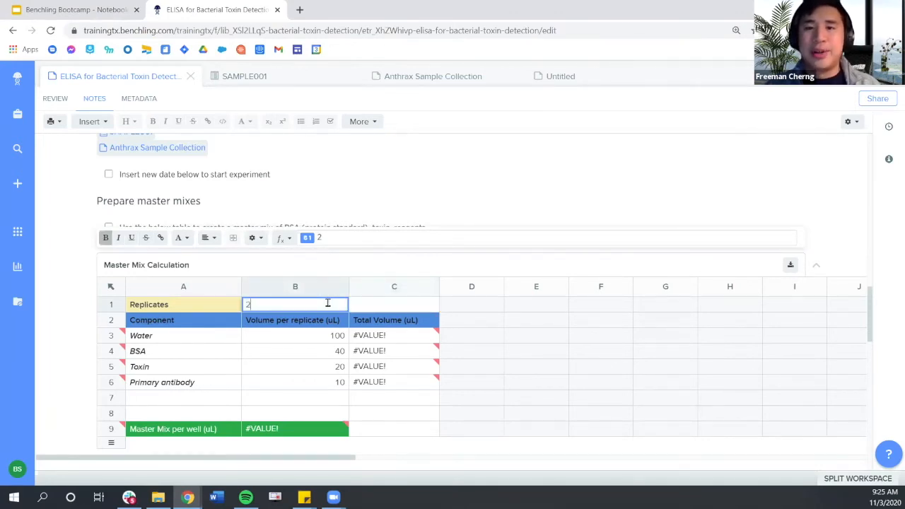
key("Return")
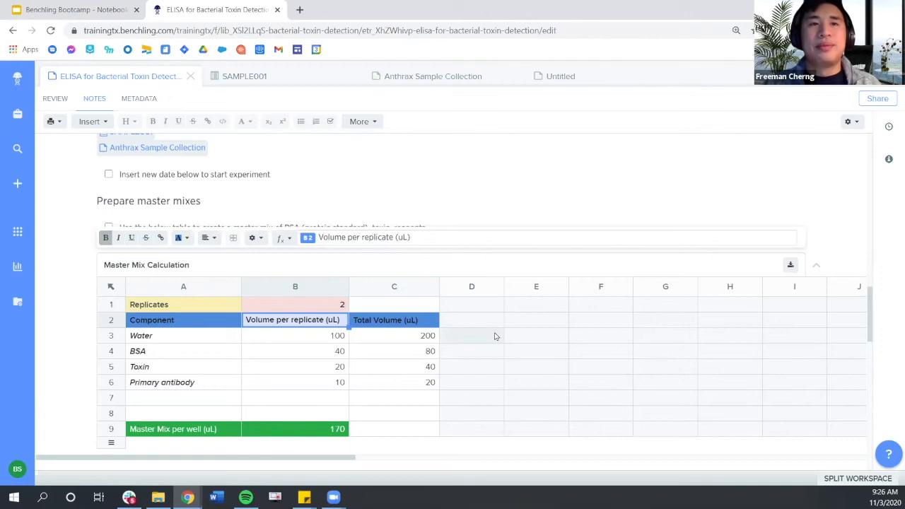
- Insert a 2 x 2 table on a new line between the Master Mix Calculation table and the "Set up ELISA plate layout" heading
scroll(495, 336, "down", 3)
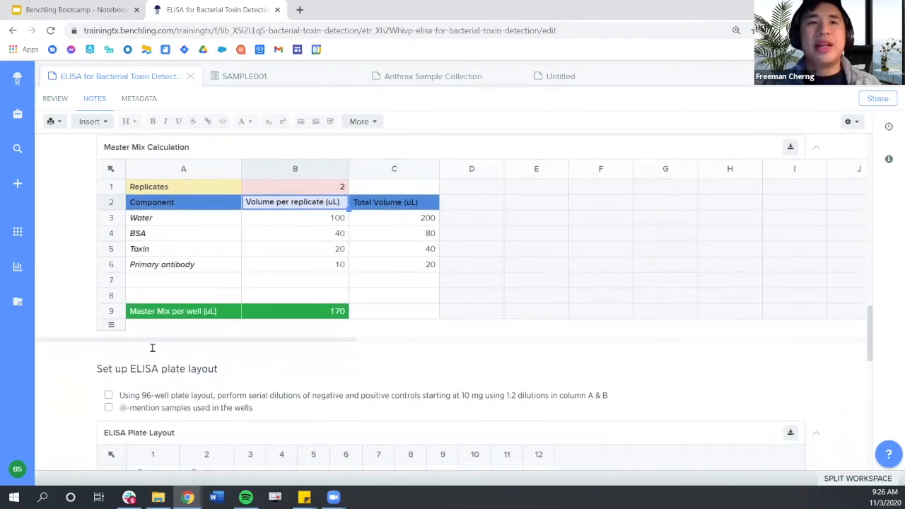
left_click(157, 347)
key("Return")
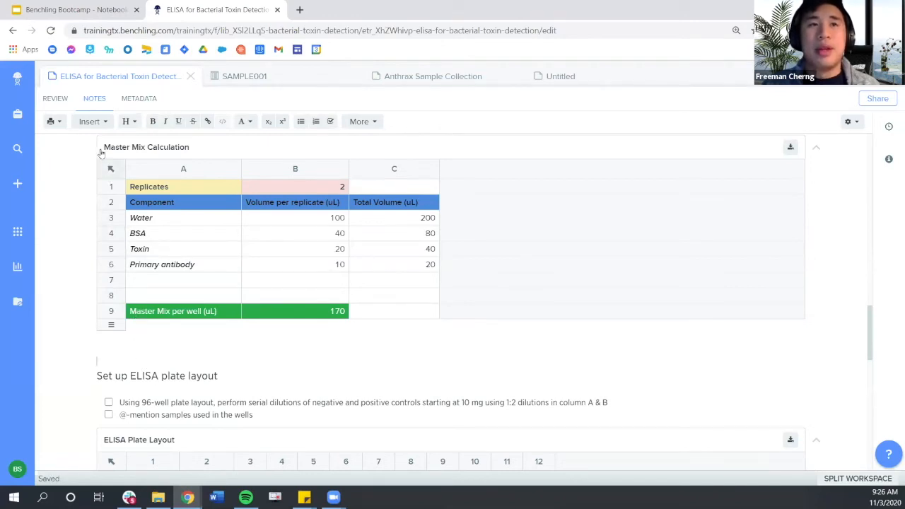
left_click(94, 121)
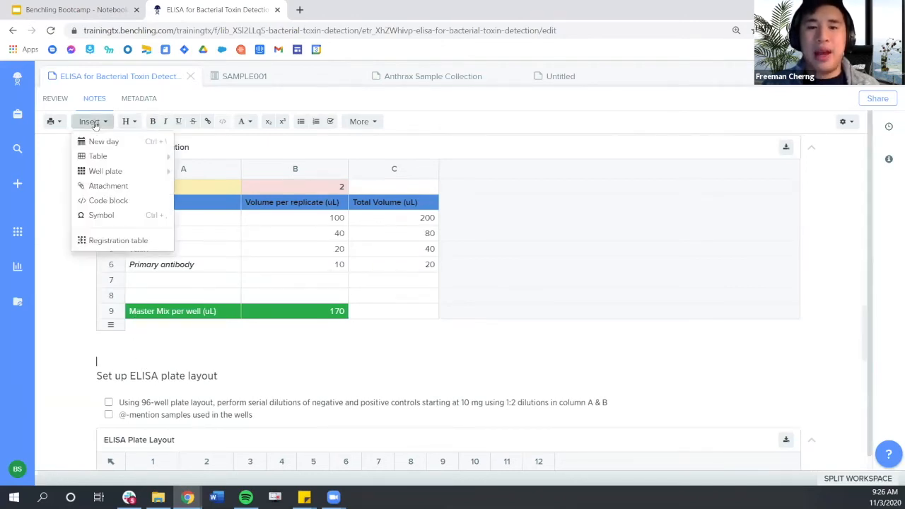
mouse_move(111, 156)
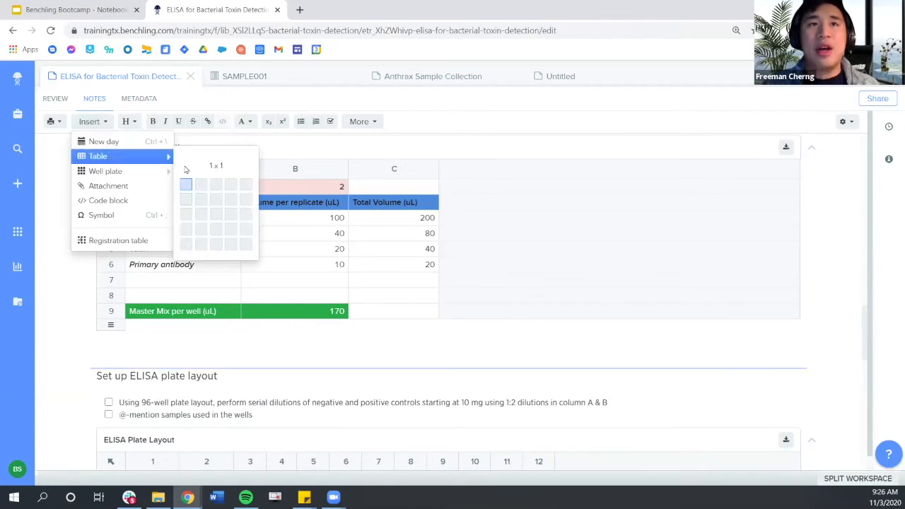
left_click(201, 200)
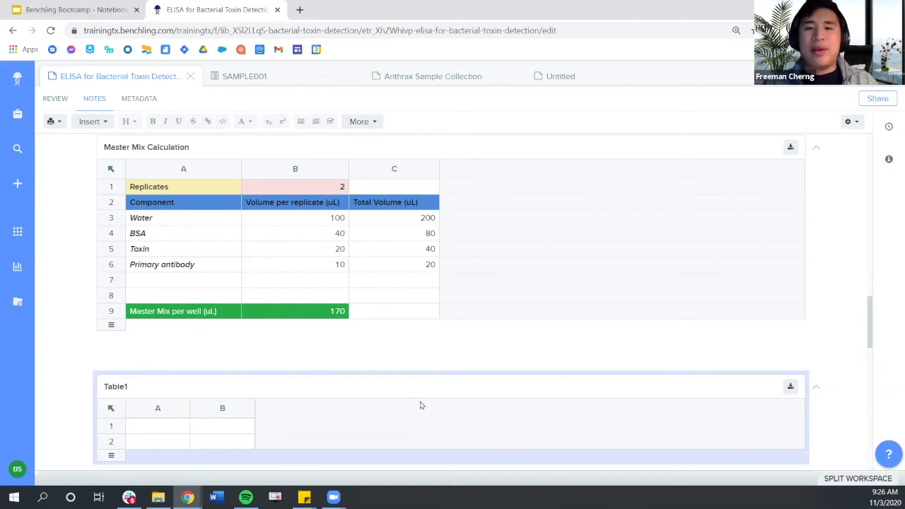
- Link cell A1 of the new table to Water's total volume with the formula ='Master Mix Calculation'!C3
scroll(420, 406, "down", 2)
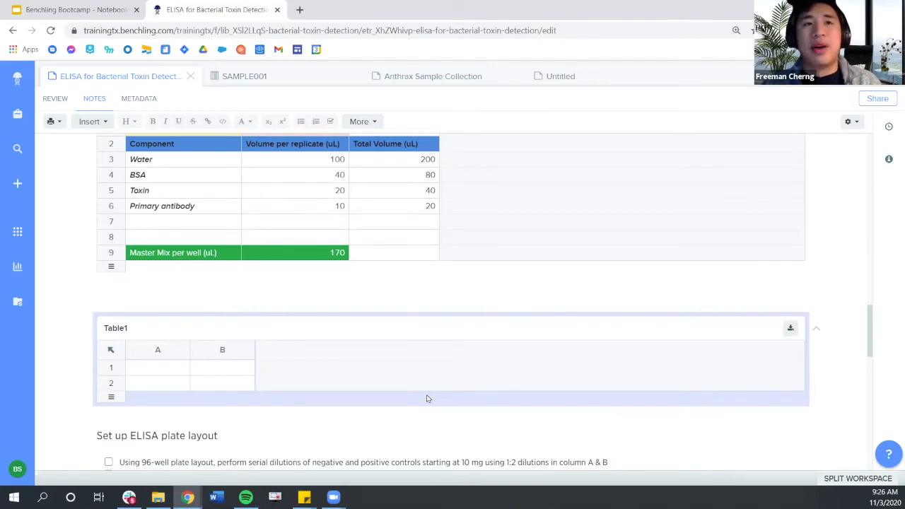
left_click(172, 368)
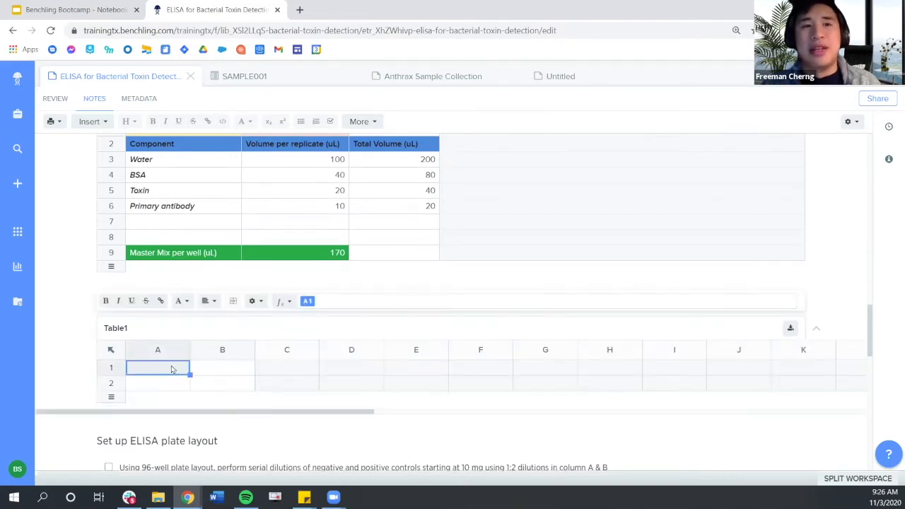
type("=")
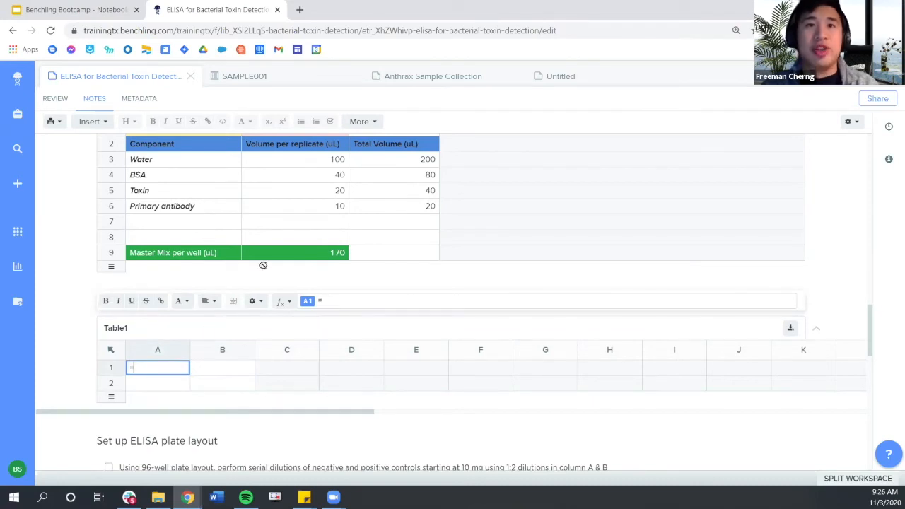
left_click(421, 164)
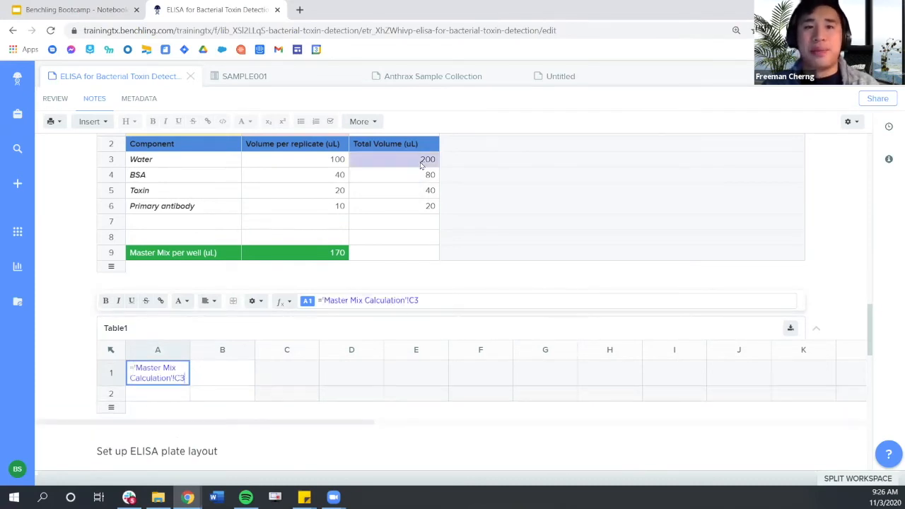
key("Return")
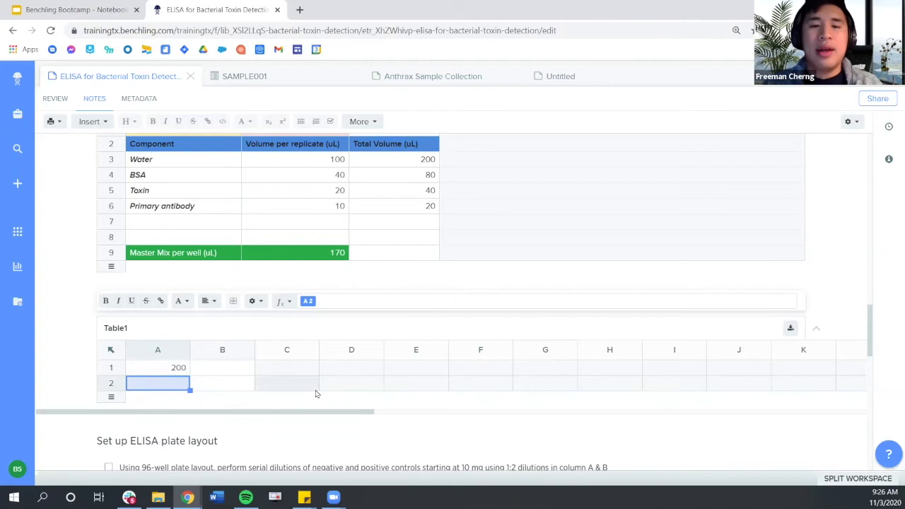
- Replace the placeholder in well B4 of the ELISA Plate Layout with an @-mention of SAMPLE001
scroll(329, 367, "down", 3)
scroll(358, 335, "down", 3)
scroll(373, 340, "down", 1)
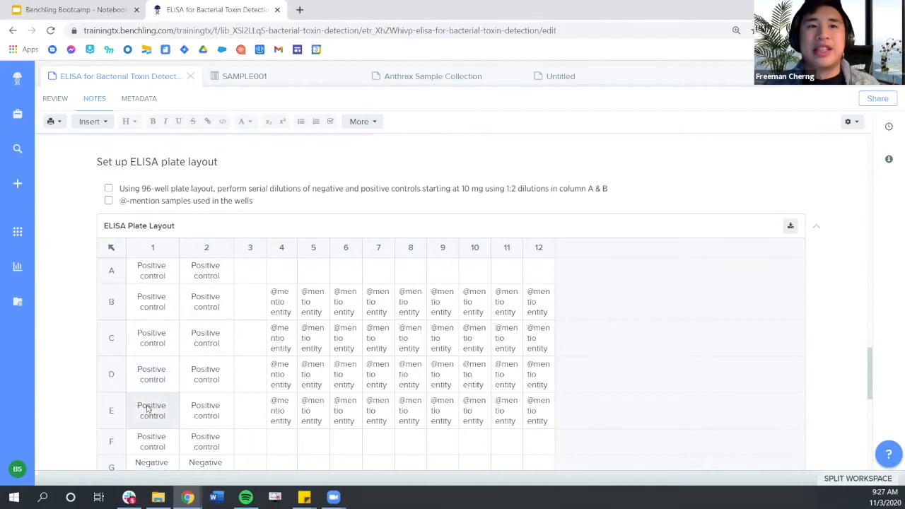
scroll(203, 421, "down", 1)
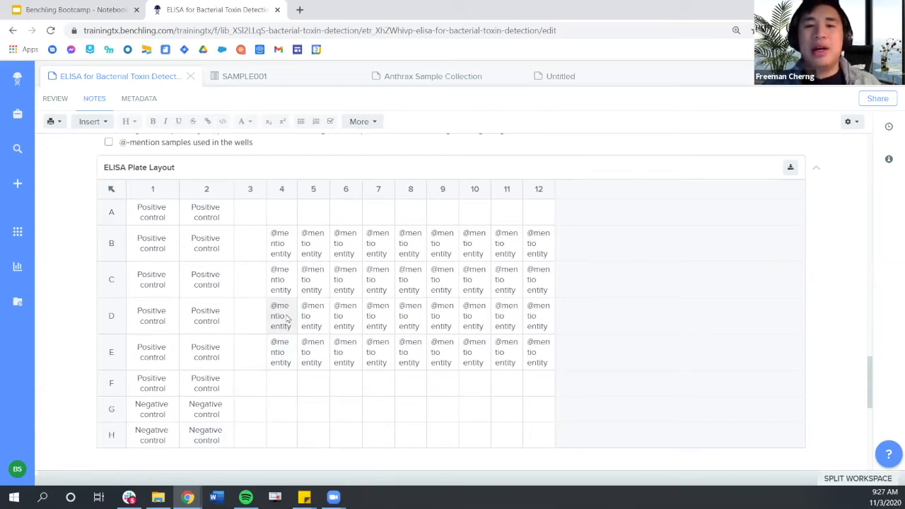
left_click(287, 251)
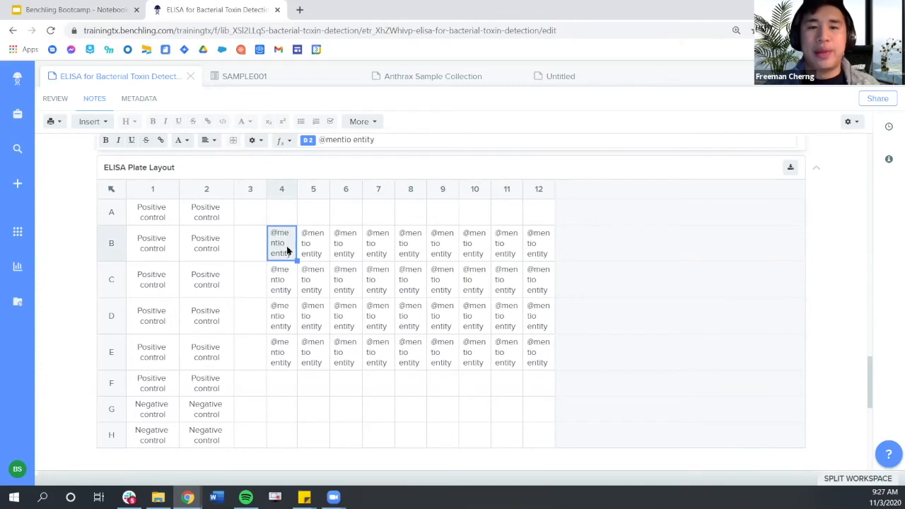
type("@")
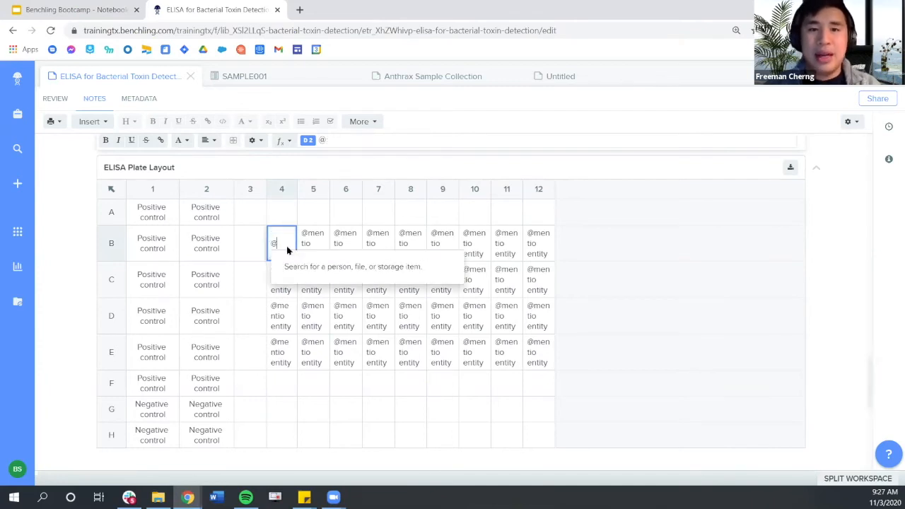
type("sample")
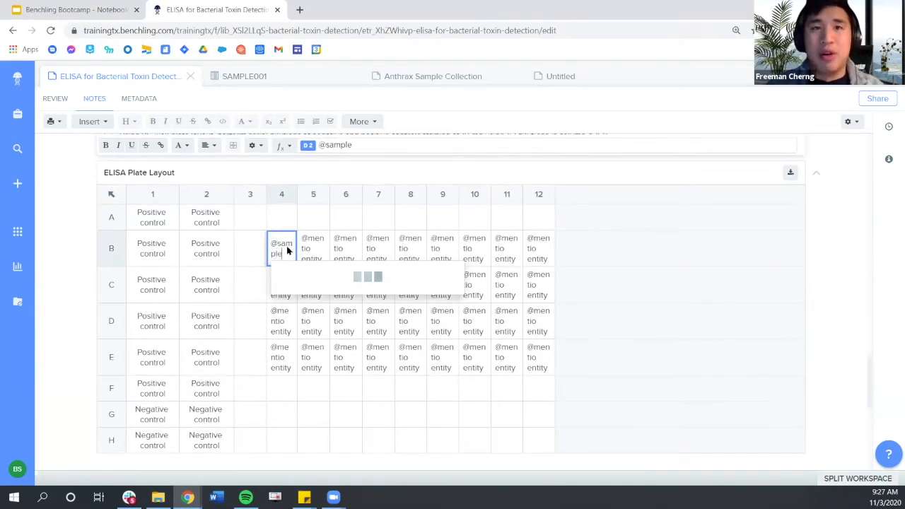
type("001")
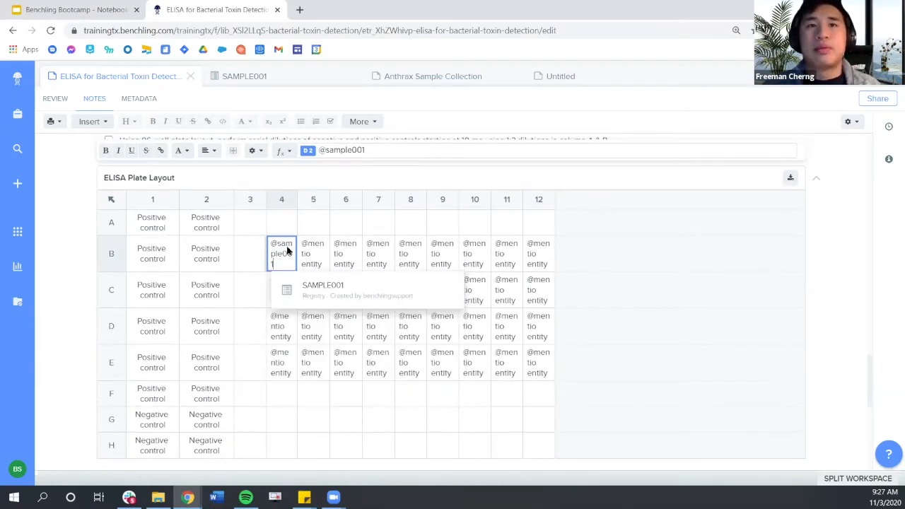
left_click(340, 291)
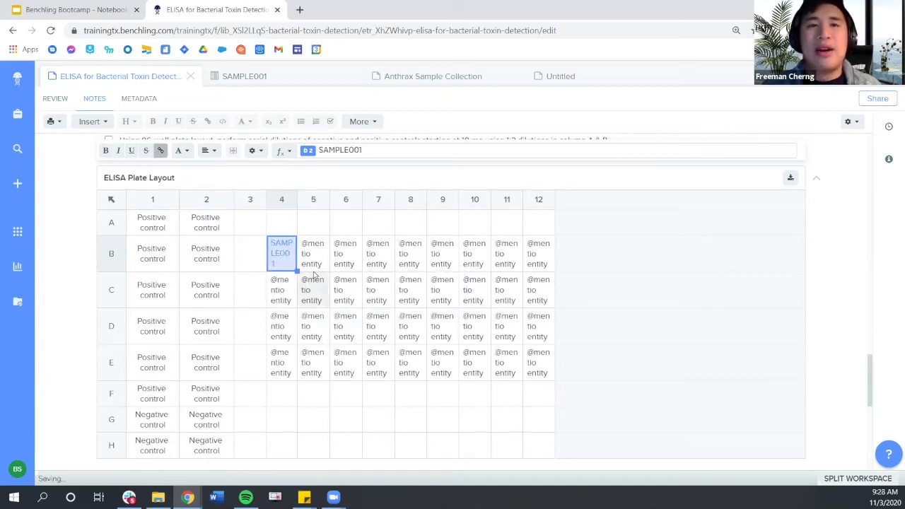
- Widen column 4 of the plate layout and fill SAMPLE001 from B4 across to B12 and down to E4
left_click_drag(298, 256, 334, 255)
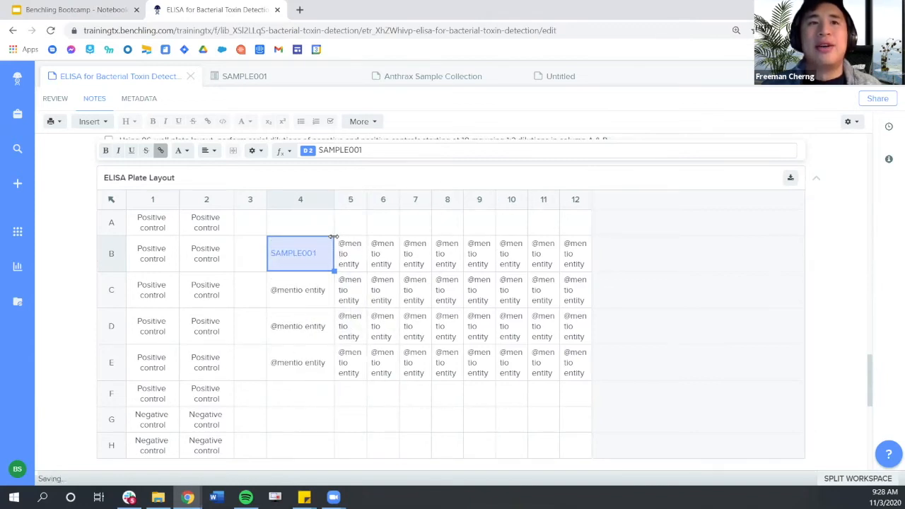
left_click(323, 396)
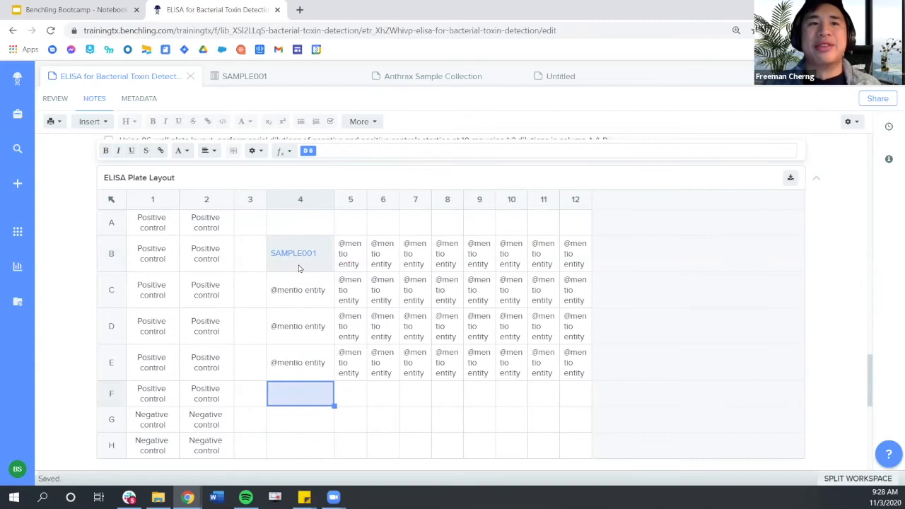
left_click(325, 246)
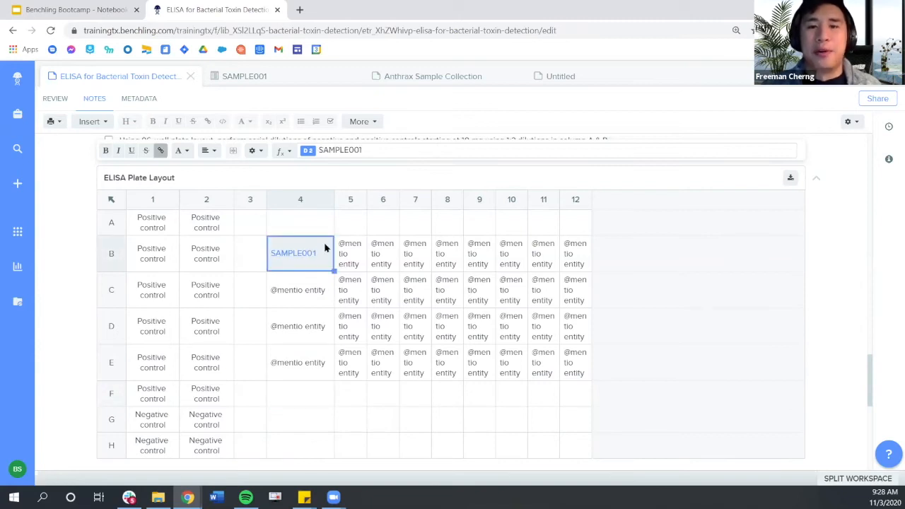
left_click_drag(334, 270, 590, 269)
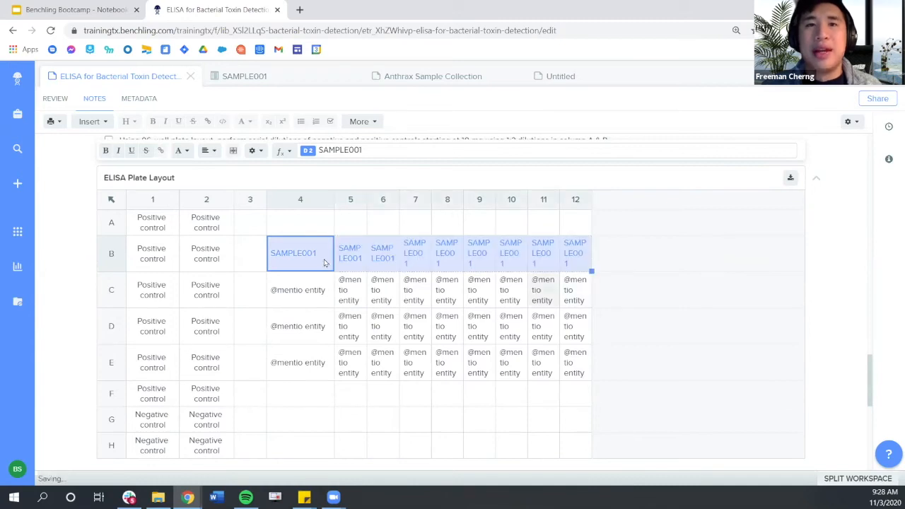
left_click(325, 262)
left_click_drag(327, 369, 327, 369)
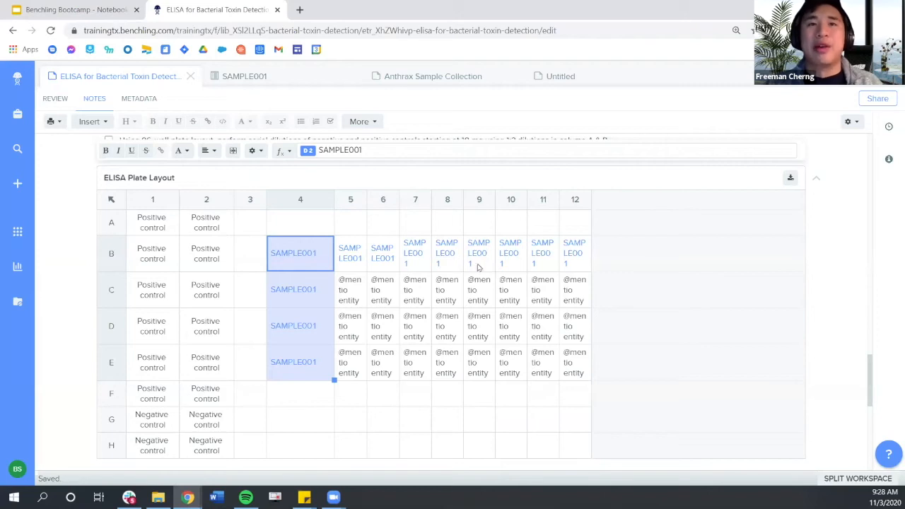
- Insert a 24-well plate (4 x 6) on a new line between the ELISA Plate Layout and "POLL QUESTION #2"
scroll(476, 265, "down", 1)
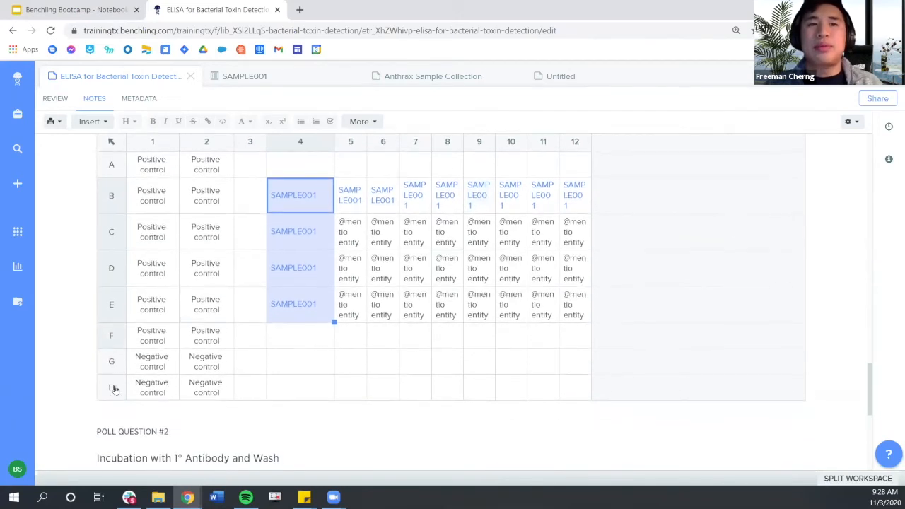
left_click(137, 409)
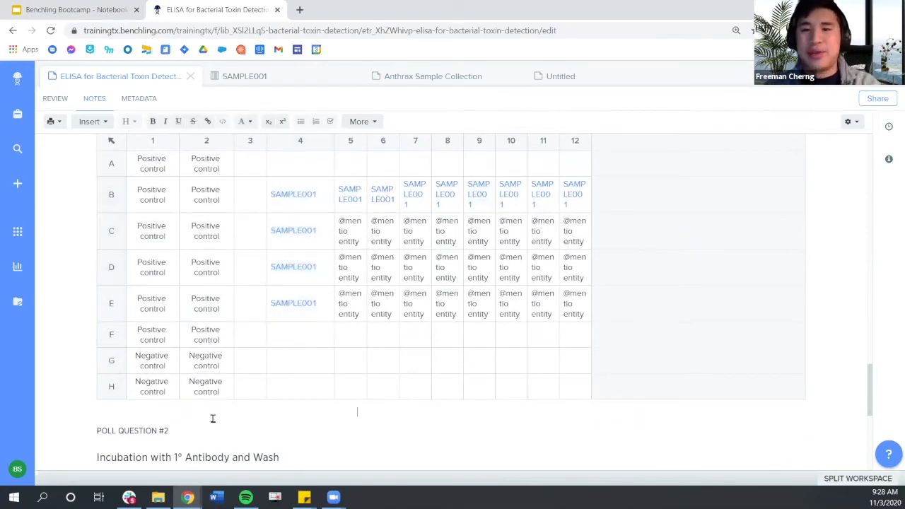
key("Return")
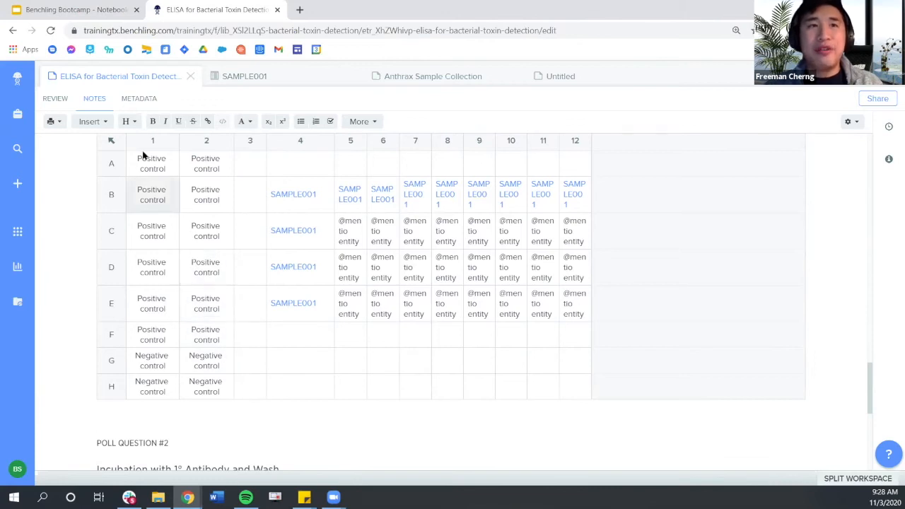
left_click(102, 121)
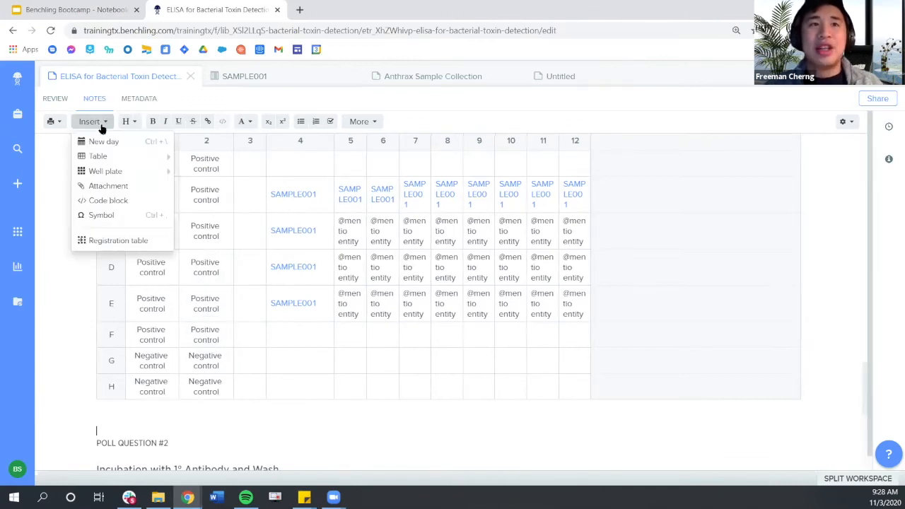
mouse_move(137, 174)
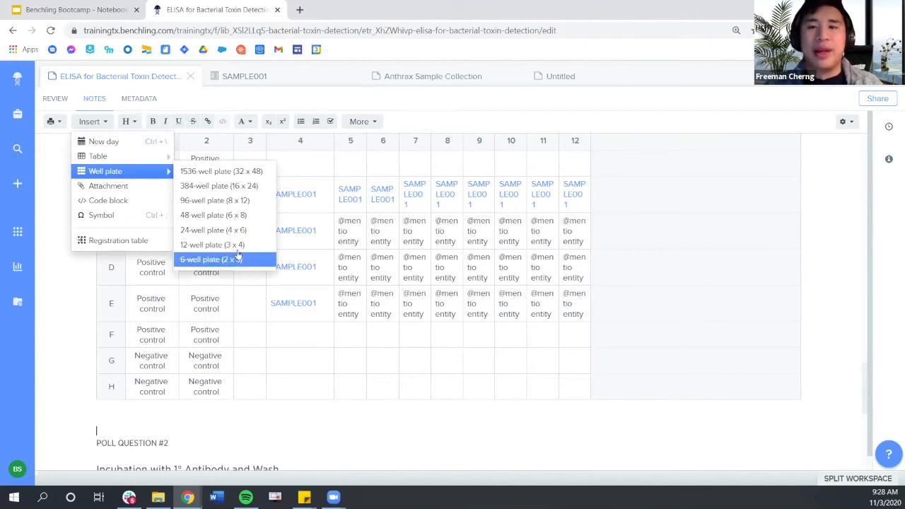
left_click(241, 234)
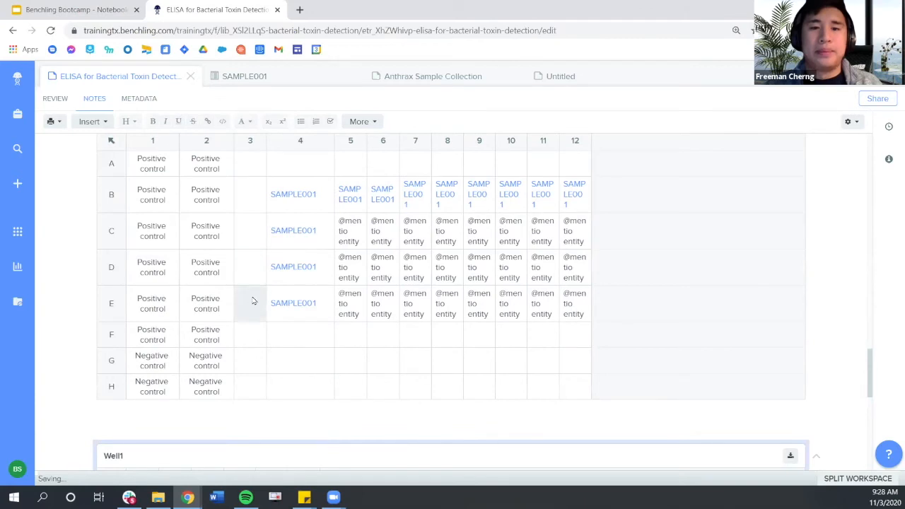
- Check off all four items of the "Incubation with 1° Antibody and Wash" checklist
scroll(326, 414, "down", 3)
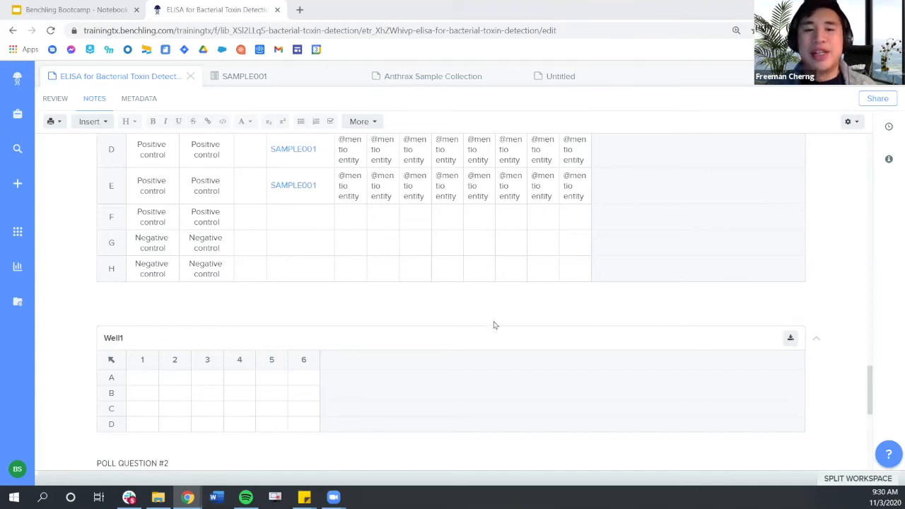
scroll(495, 325, "up", 2)
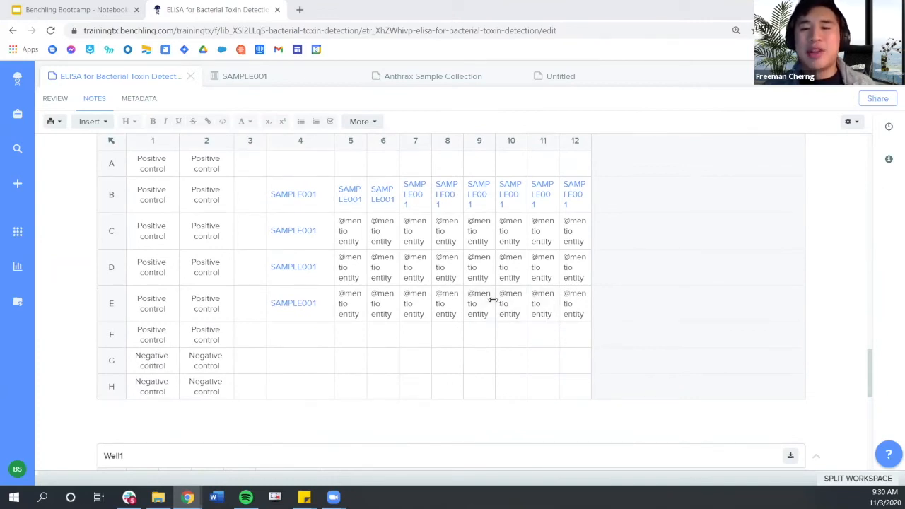
scroll(454, 314, "down", 5)
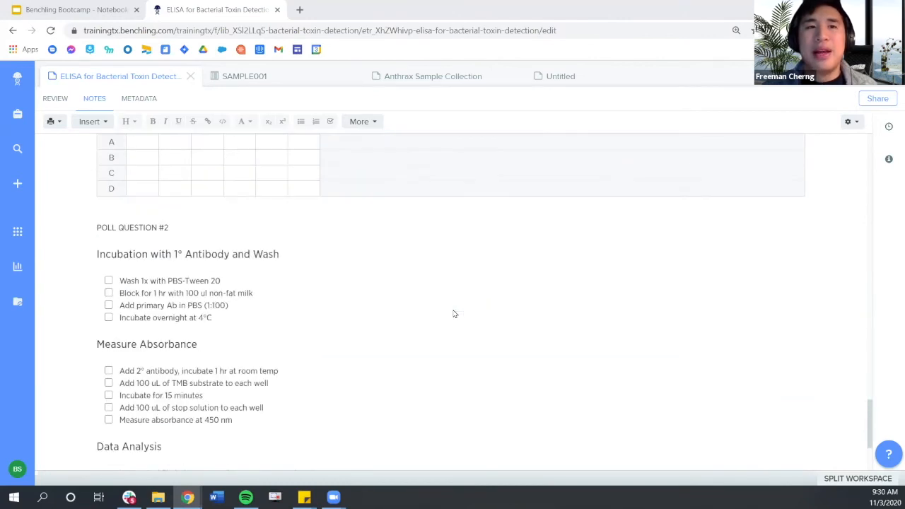
scroll(446, 312, "down", 1)
left_click(108, 222)
left_click(109, 235)
left_click(108, 246)
left_click(109, 259)
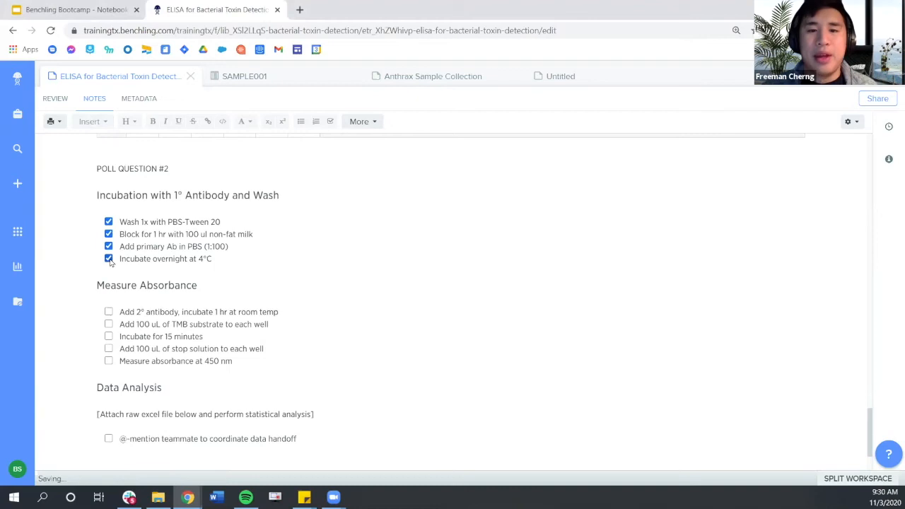
- Check off all five items of the "Measure Absorbance" checklist, from adding the 2° antibody to measuring absorbance at 450 nm
scroll(300, 270, "down", 1)
scroll(300, 269, "down", 2)
left_click(109, 219)
left_click(108, 231)
left_click(109, 243)
left_click(109, 255)
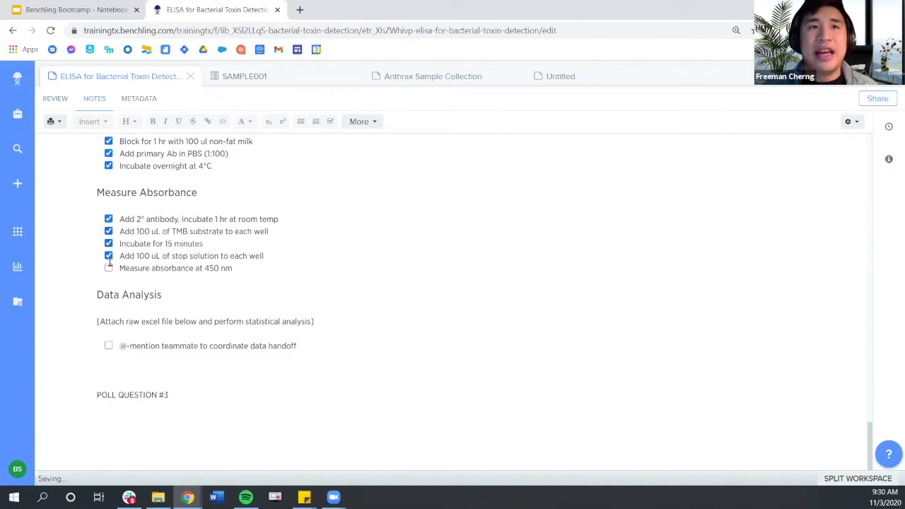
left_click(109, 269)
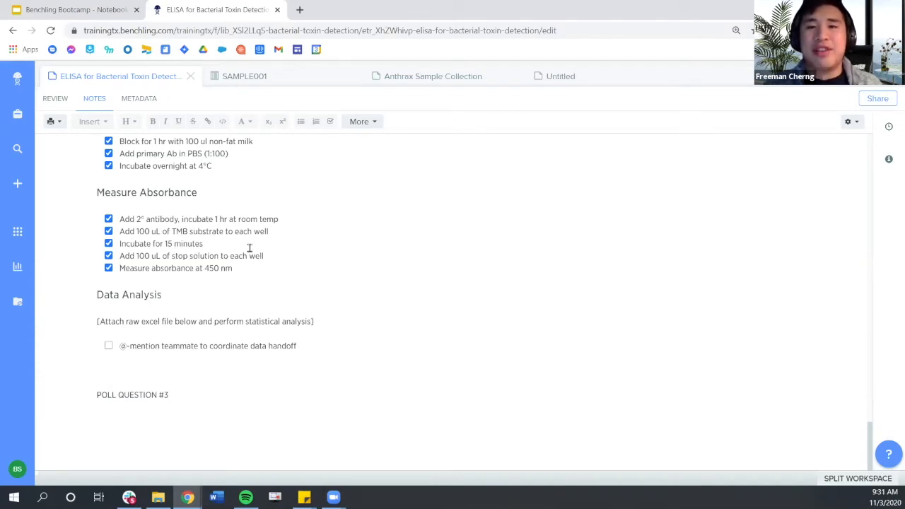
- Insert an attachment below the raw excel file note under Data Analysis and upload the file "Example ELISA data" into it
left_click(155, 333)
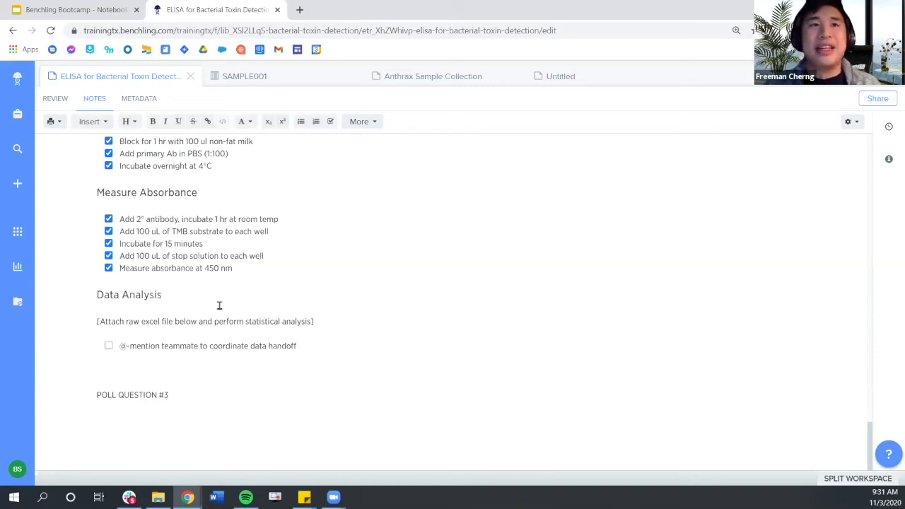
left_click(91, 122)
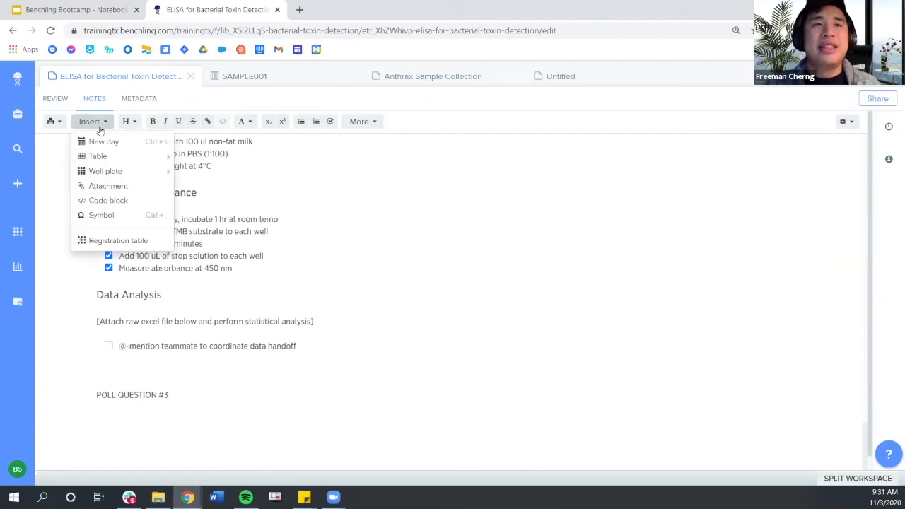
left_click(109, 187)
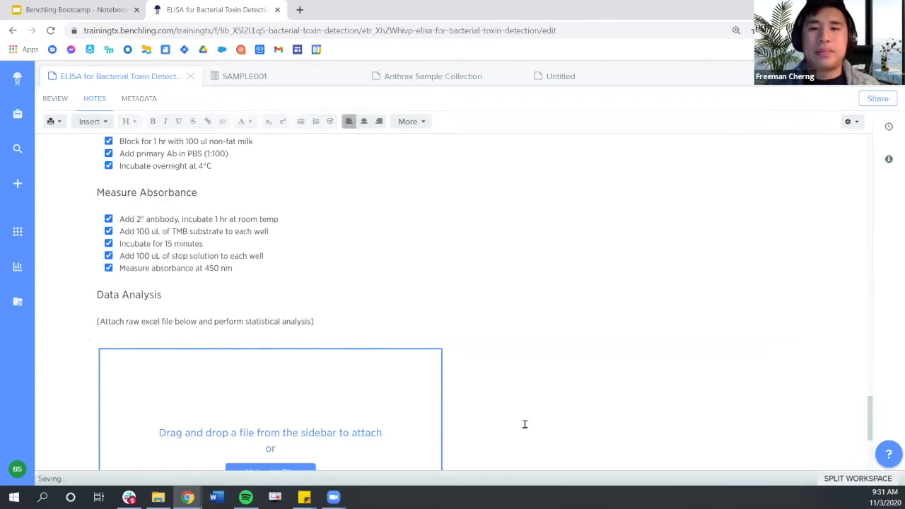
scroll(525, 424, "down", 1)
scroll(525, 424, "down", 1)
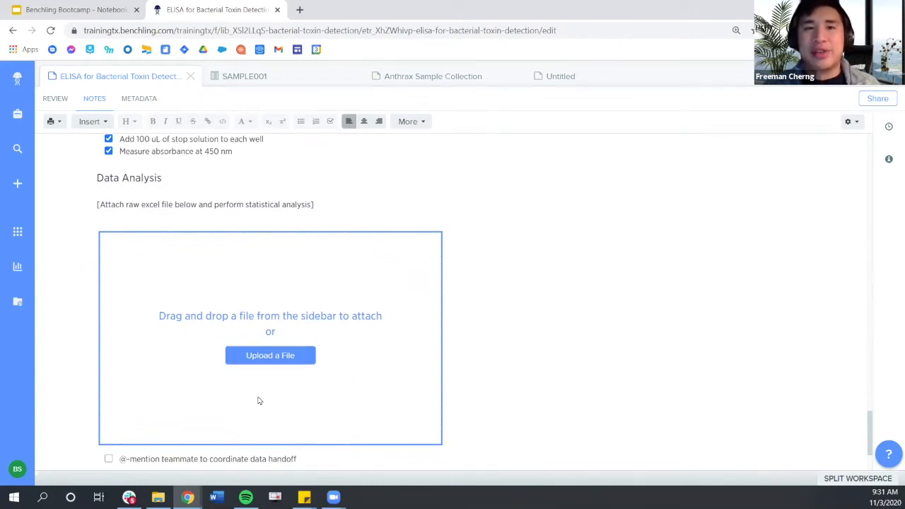
left_click(290, 359)
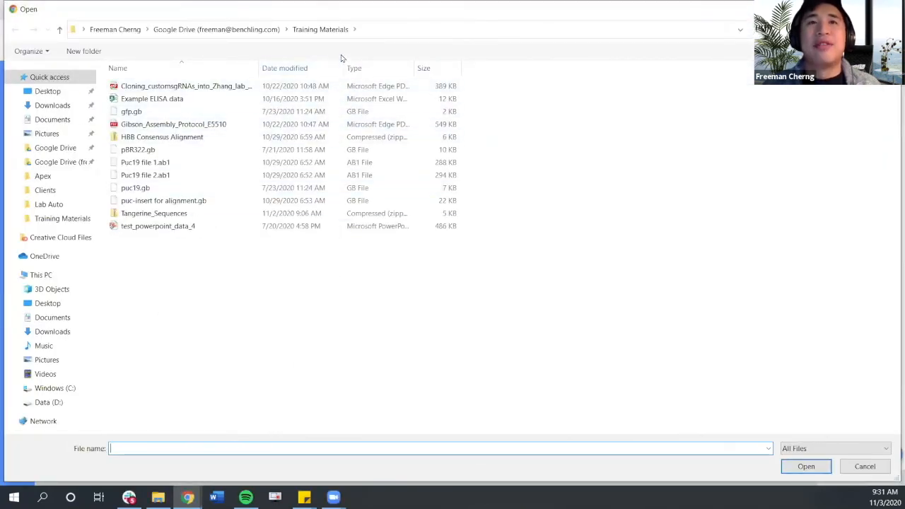
left_click(198, 99)
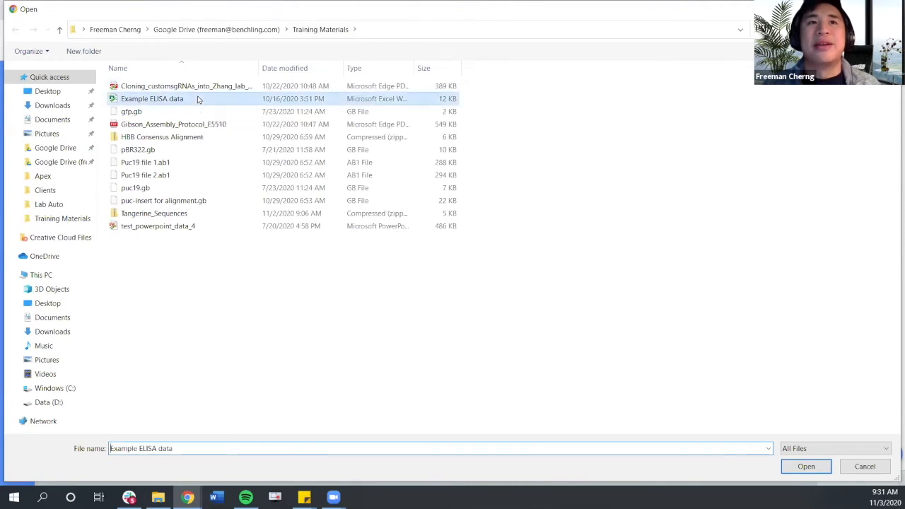
double_click(198, 99)
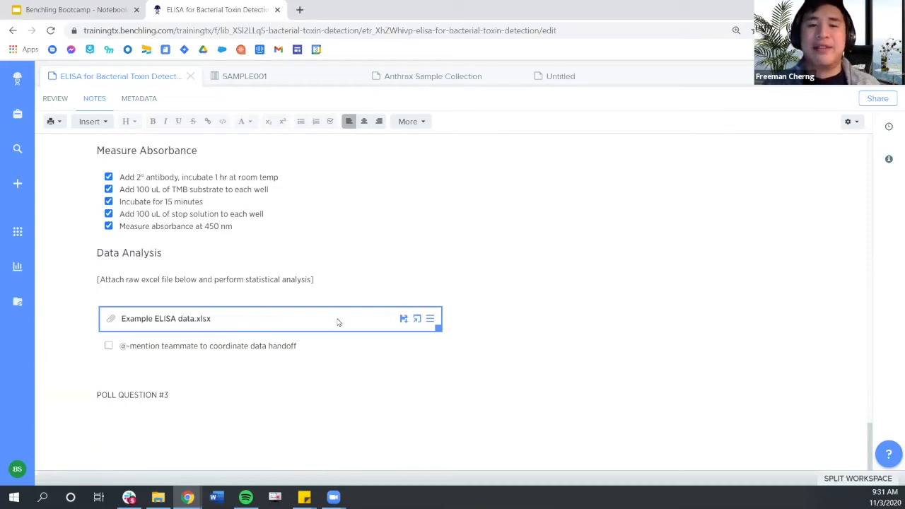
left_click(453, 318)
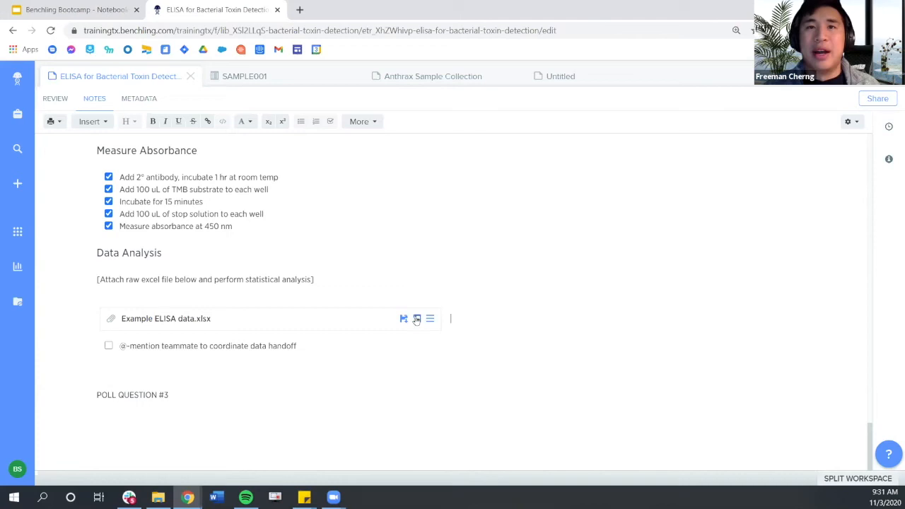
- Preview the attached Example ELISA data.xlsx inside the entry, examine its plate results, and return to the notes
left_click(417, 319)
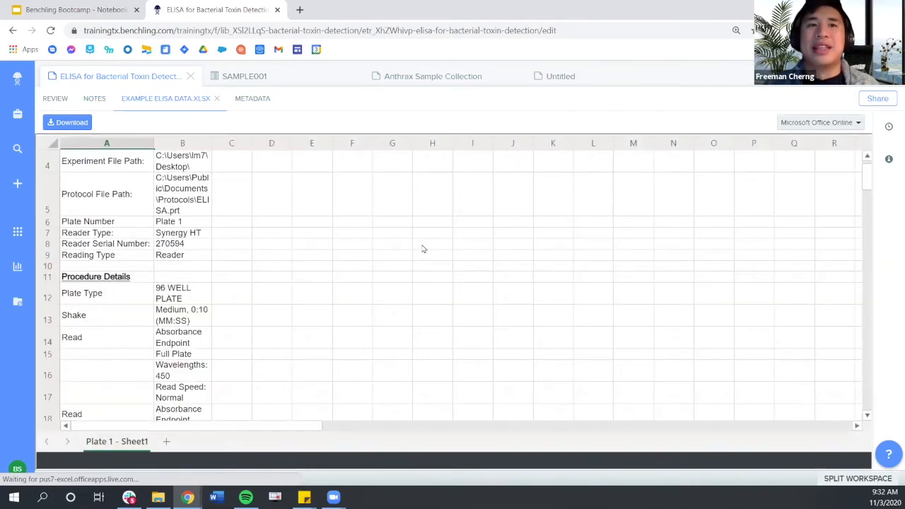
scroll(422, 254, "down", 5)
scroll(423, 265, "down", 5)
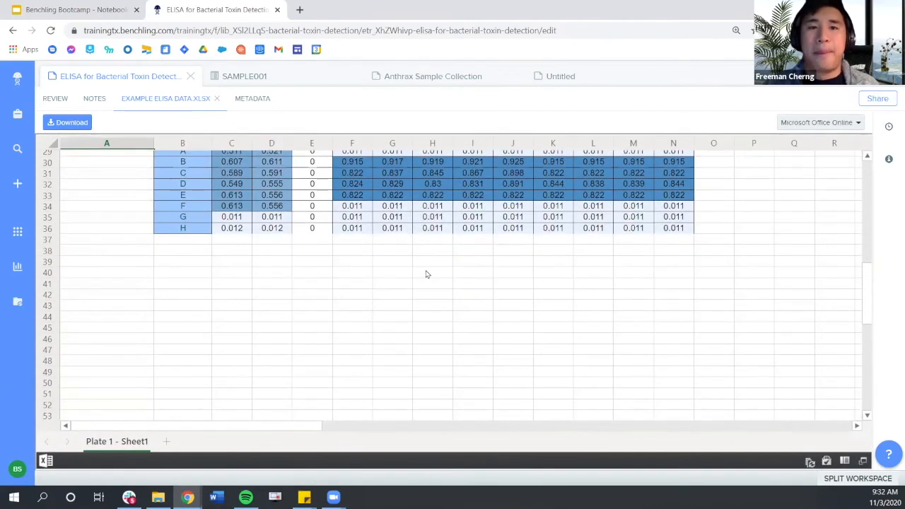
scroll(425, 263, "up", 3)
scroll(428, 275, "up", 2)
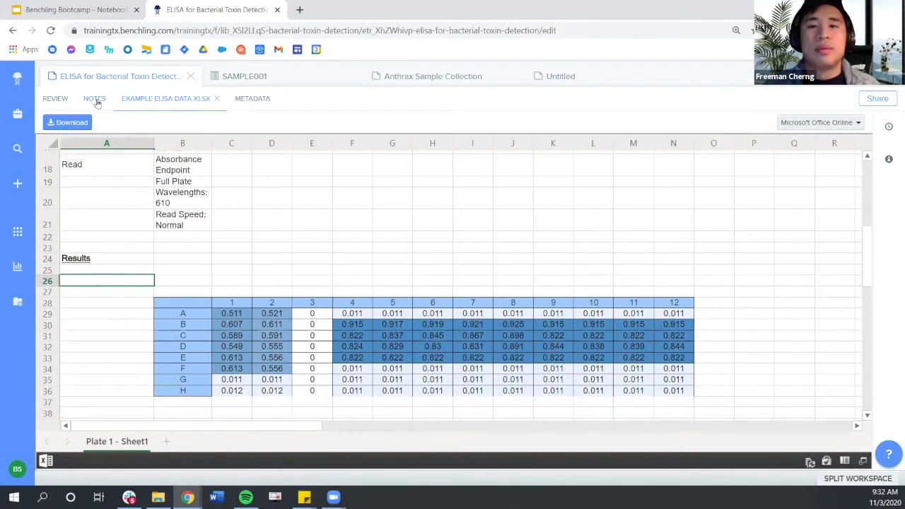
left_click(94, 99)
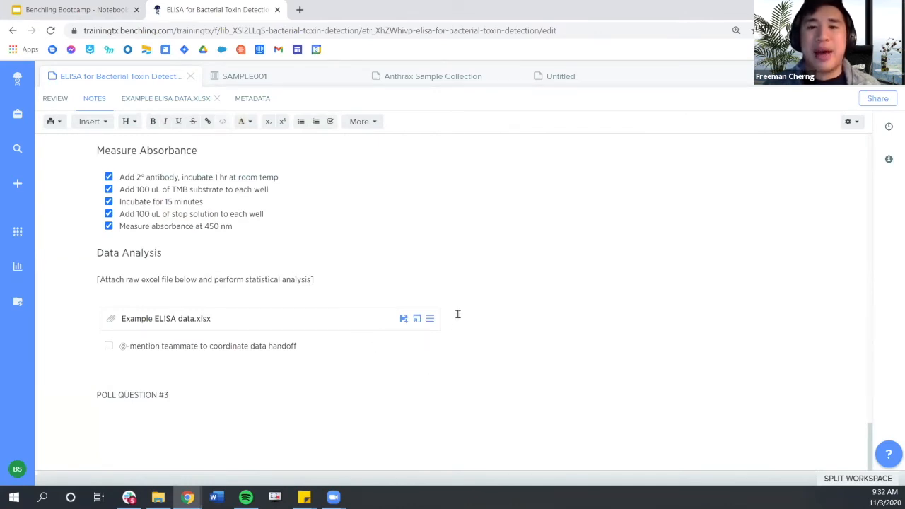
- Review the file actions offered for the Example ELISA data.xlsx attachment without choosing any
left_click(430, 320)
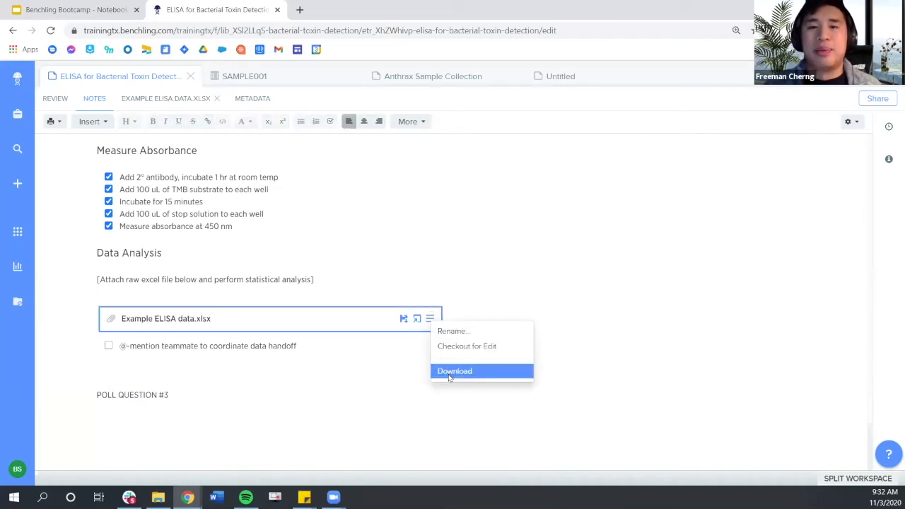
left_click(476, 314)
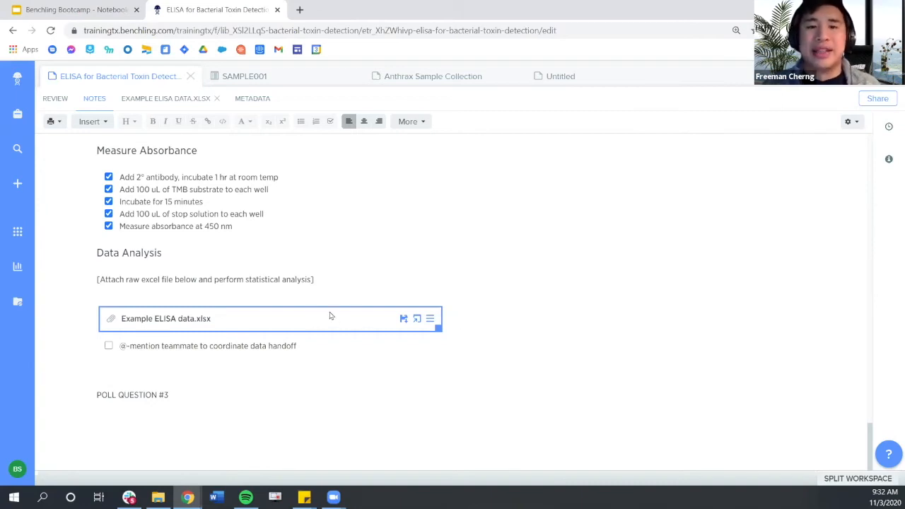
left_click(495, 312)
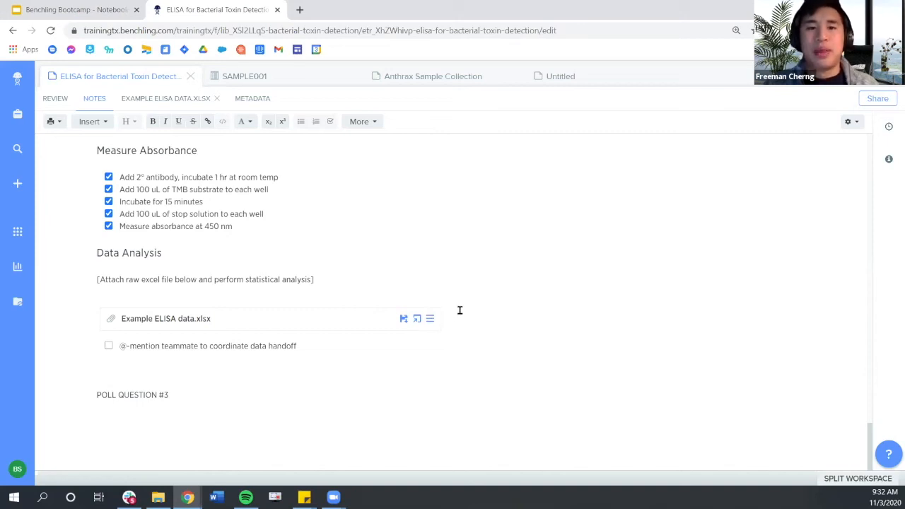
- Reopen the preview of the attached ELISA workbook to examine the Results section of Plate 1 - Sheet1, and return to the notes
left_click(417, 320)
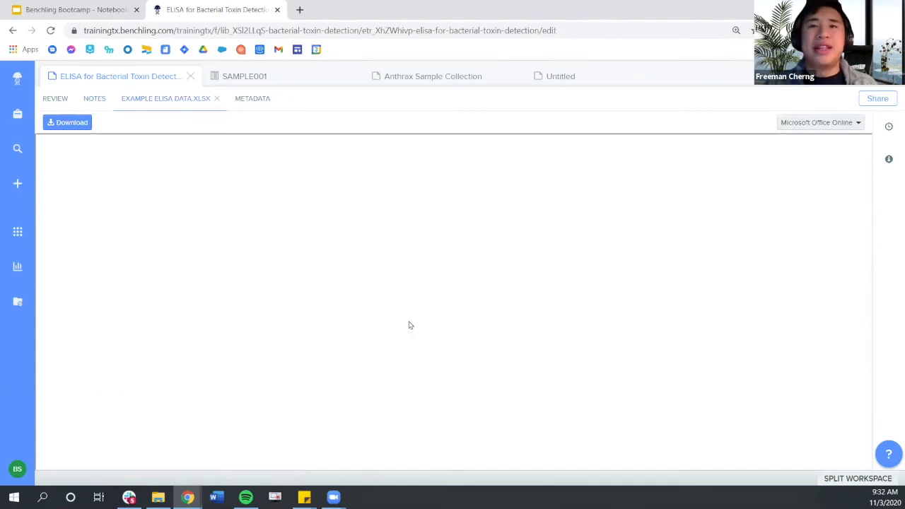
scroll(397, 300, "down", 5)
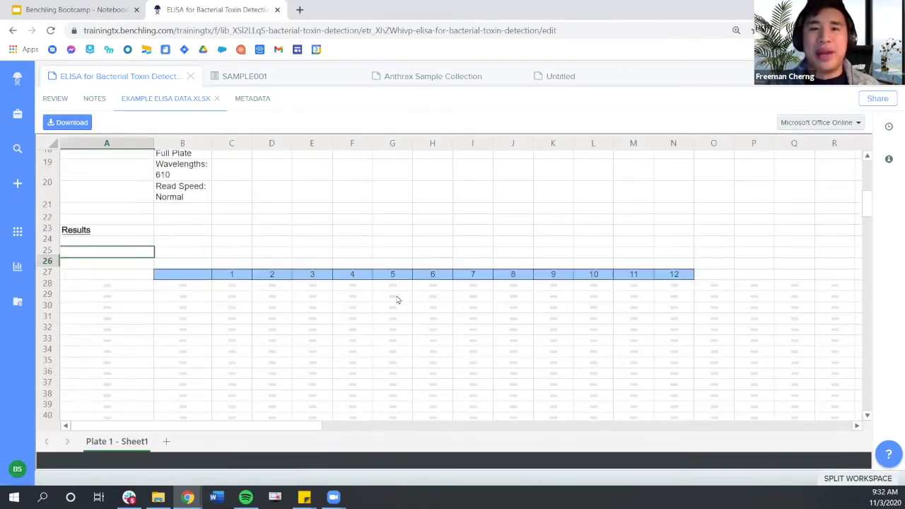
scroll(398, 299, "down", 7)
scroll(495, 279, "up", 8)
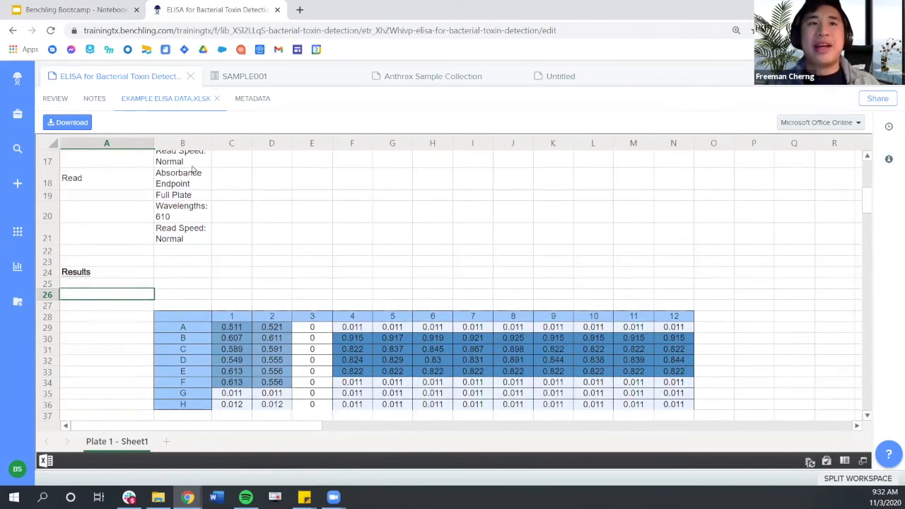
left_click(95, 99)
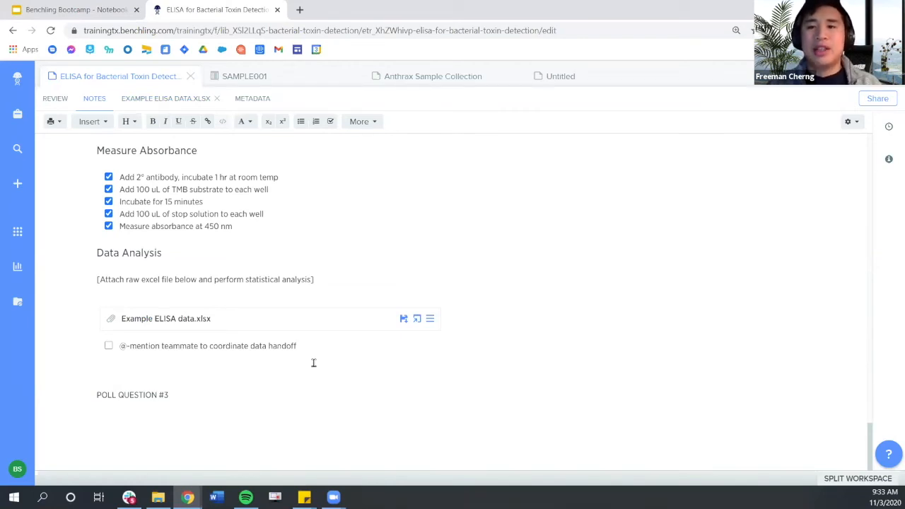
- Insert an @-mention of the teammate on the line below the data handoff checklist item
type("@")
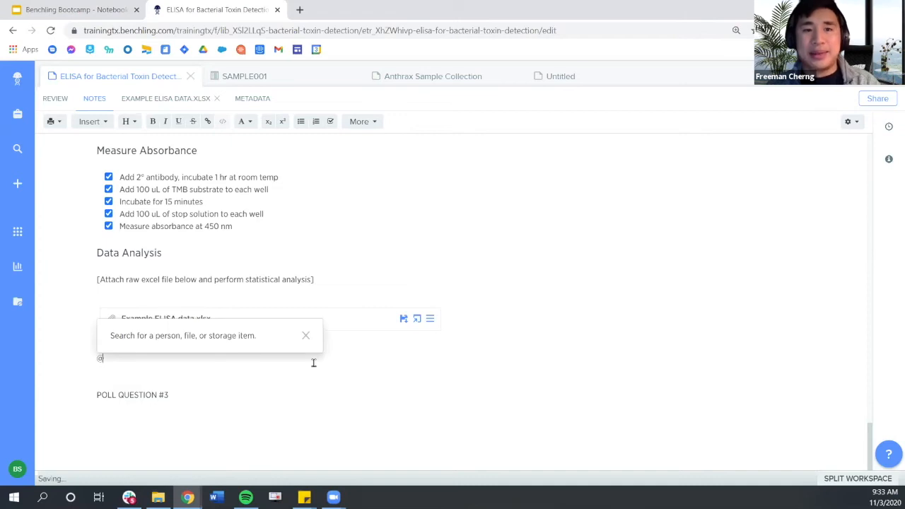
type("chin")
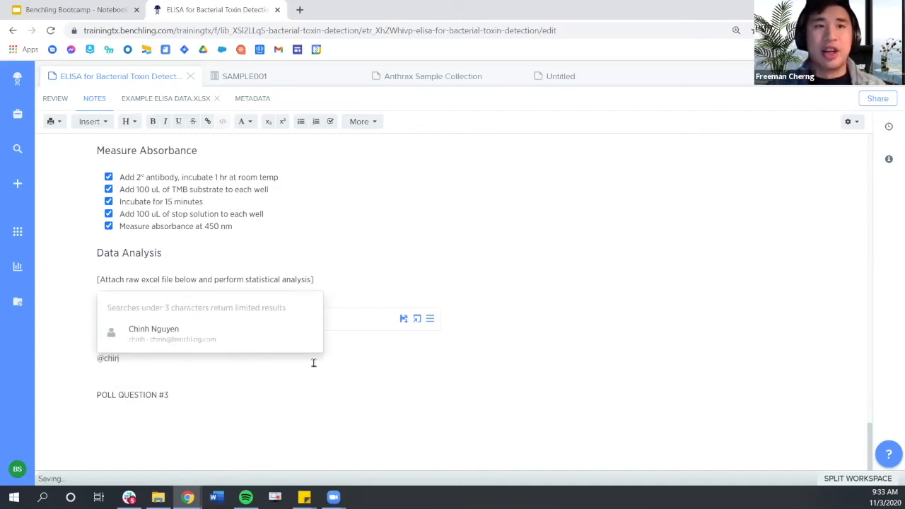
type("h")
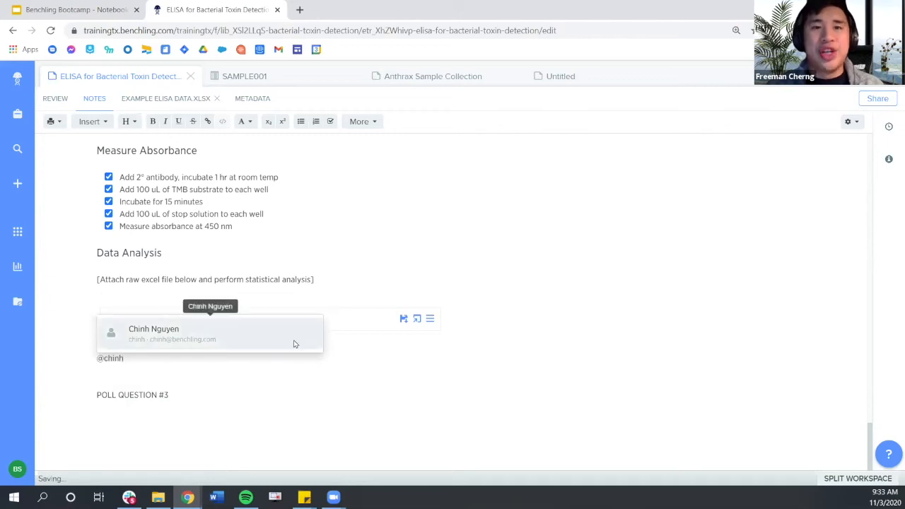
left_click(295, 344)
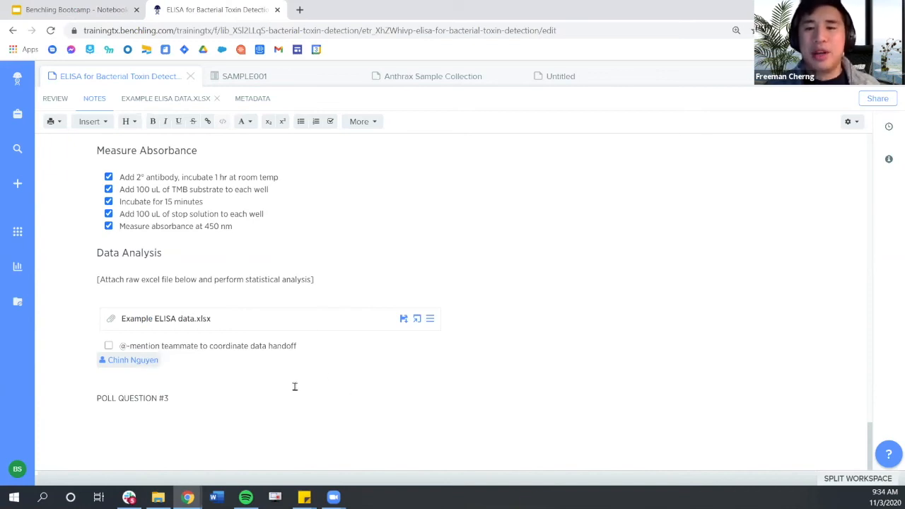
- Add the message ", take a look at cell B4 and let me know what you think!" after the teammate's @-mention
type(",")
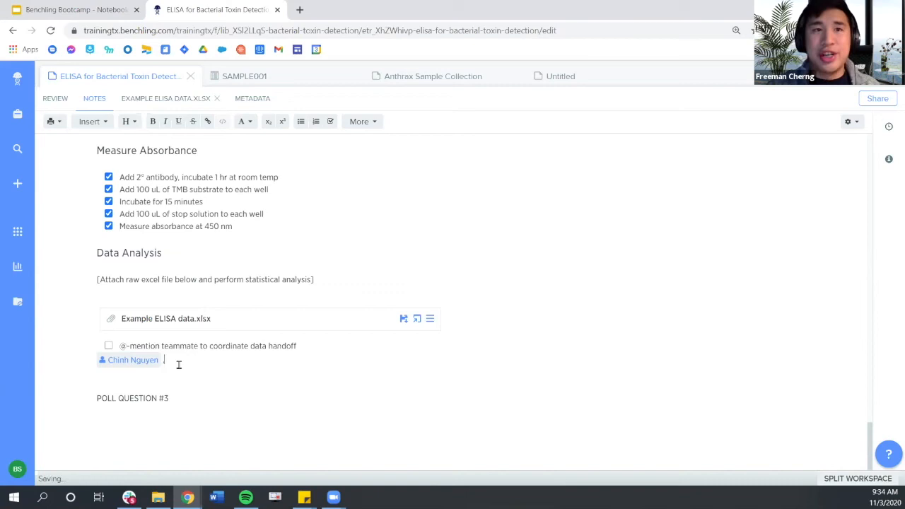
type(" take")
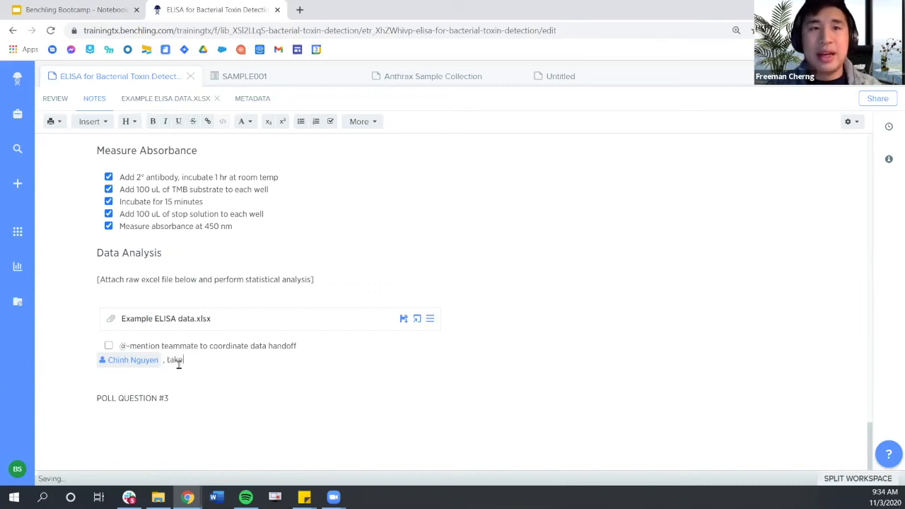
type(" a look at cell B")
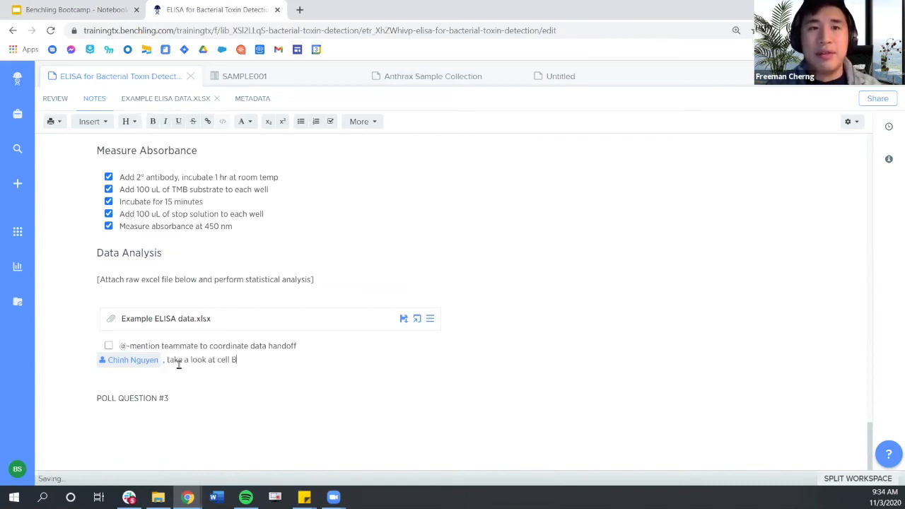
type("4 and let")
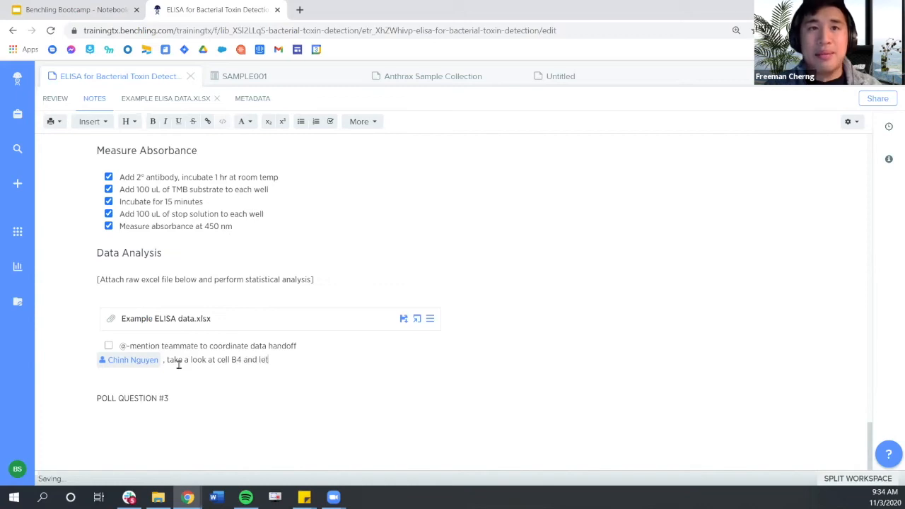
type(" me know what you th")
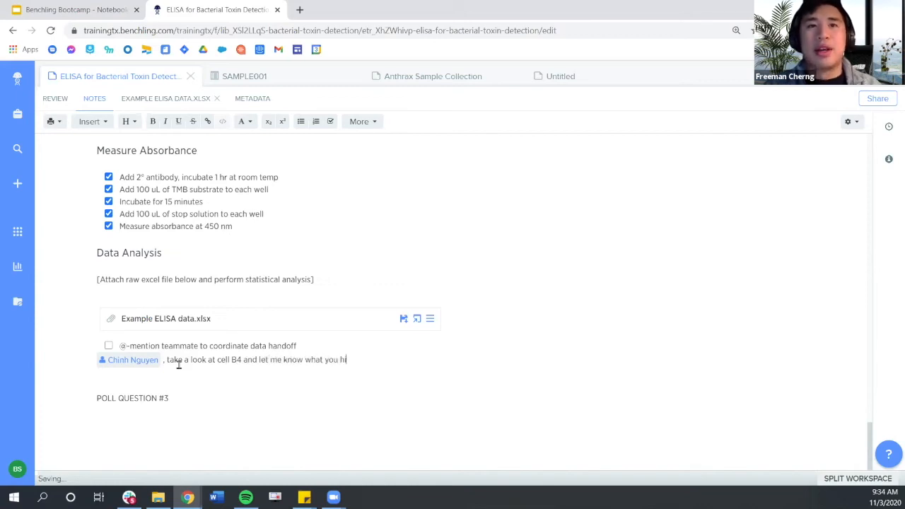
type("ink!")
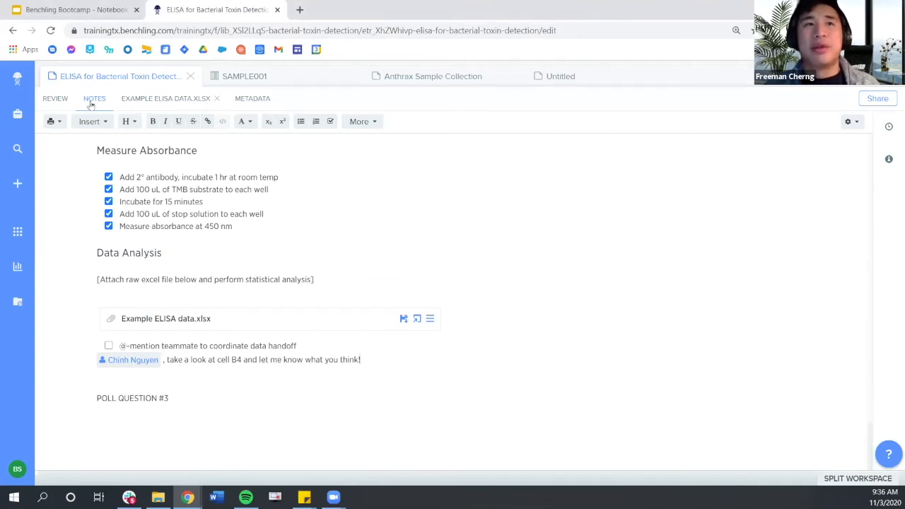
- Add the teammate as a second author in the ELISA entry's metadata and save the change
left_click(246, 99)
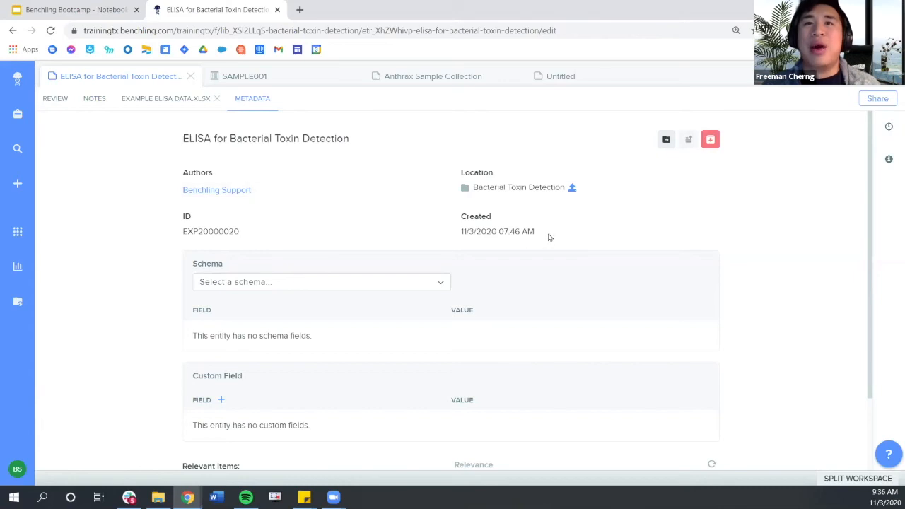
left_click_drag(242, 234, 175, 235)
left_click(177, 234)
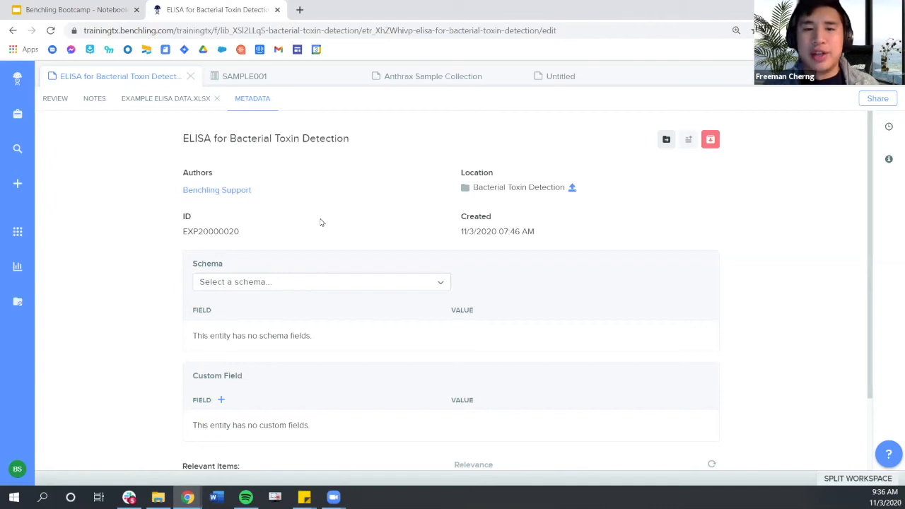
left_click(423, 192)
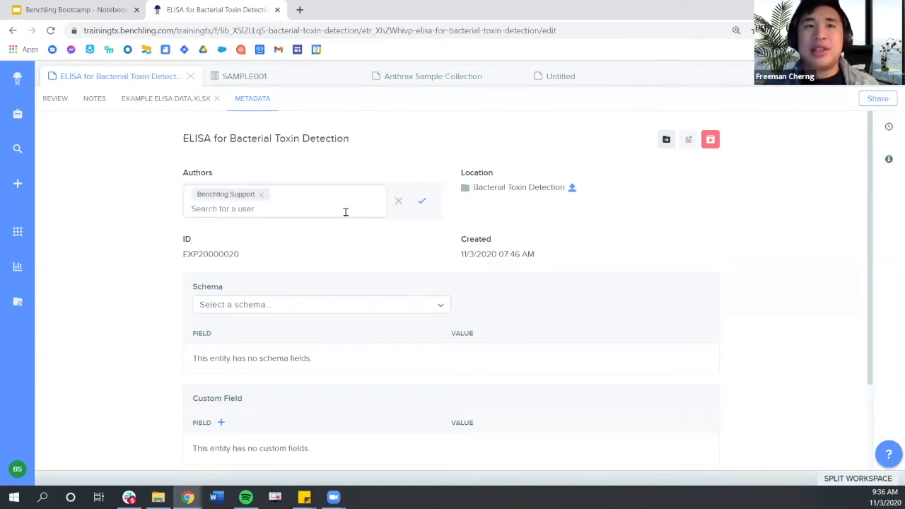
type("C")
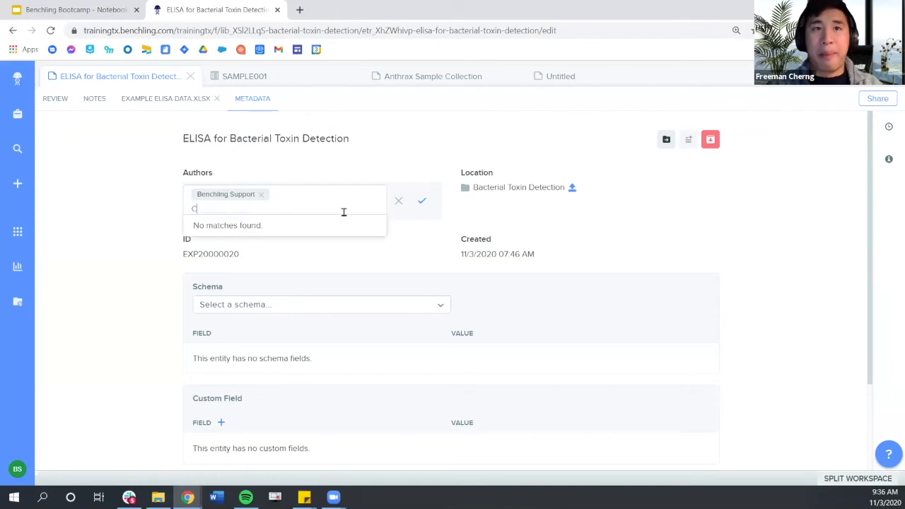
type("hinh")
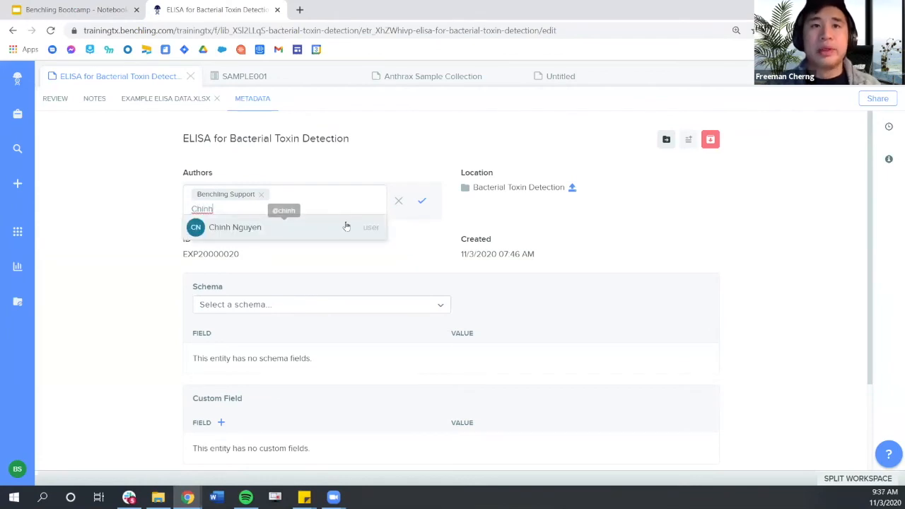
left_click(368, 229)
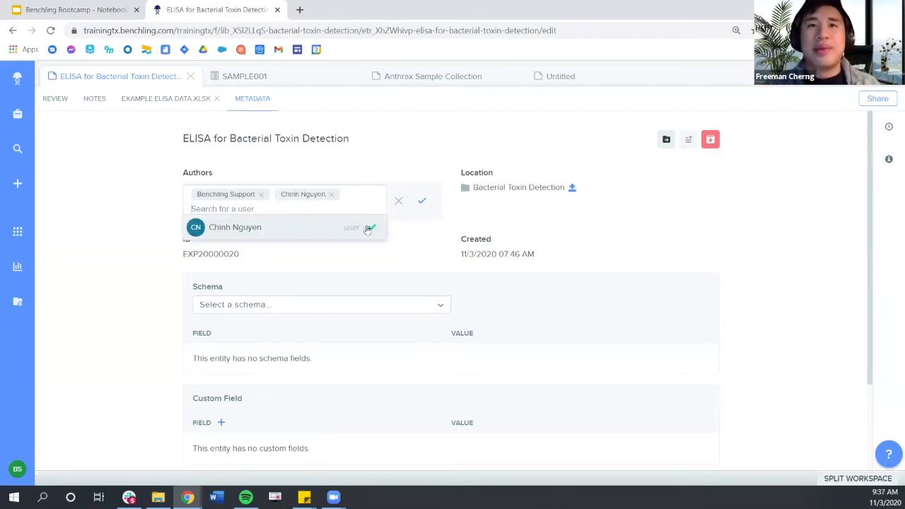
left_click(427, 227)
left_click(371, 203)
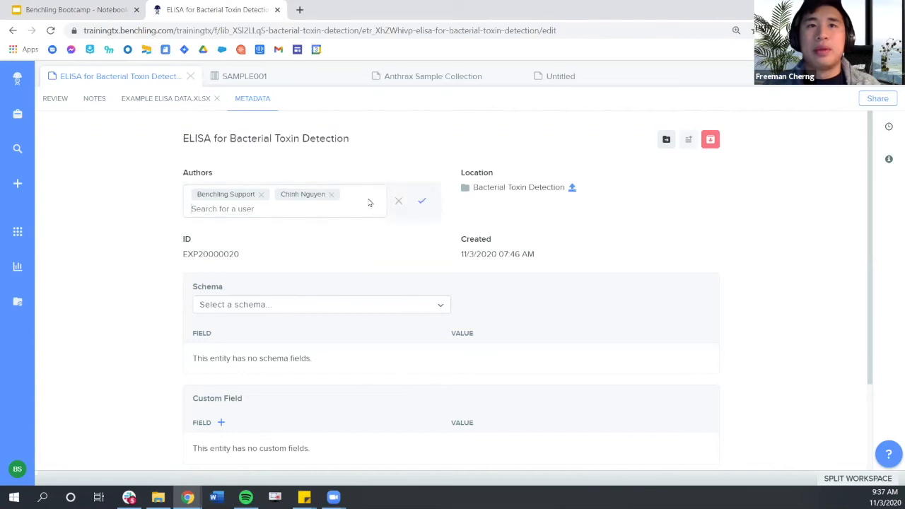
left_click(425, 201)
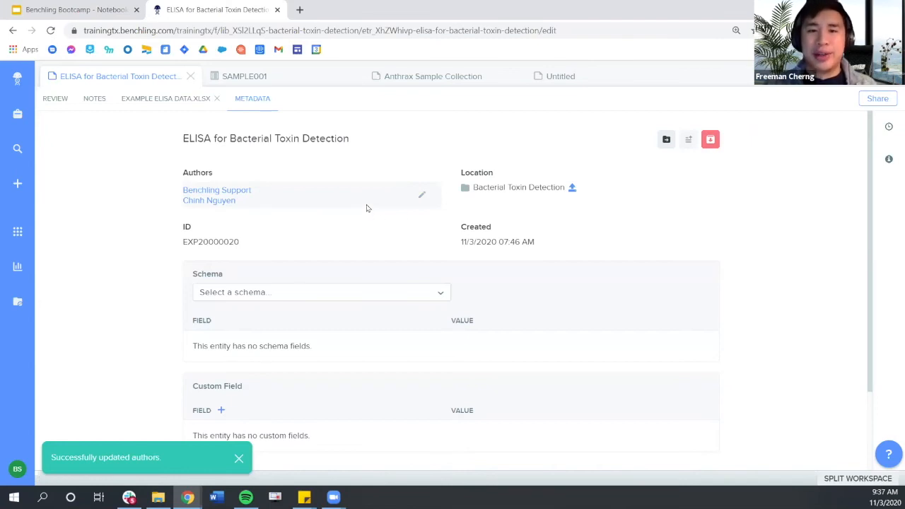
- Return to the notes and switch the Timestamps display on and back off
left_click(96, 99)
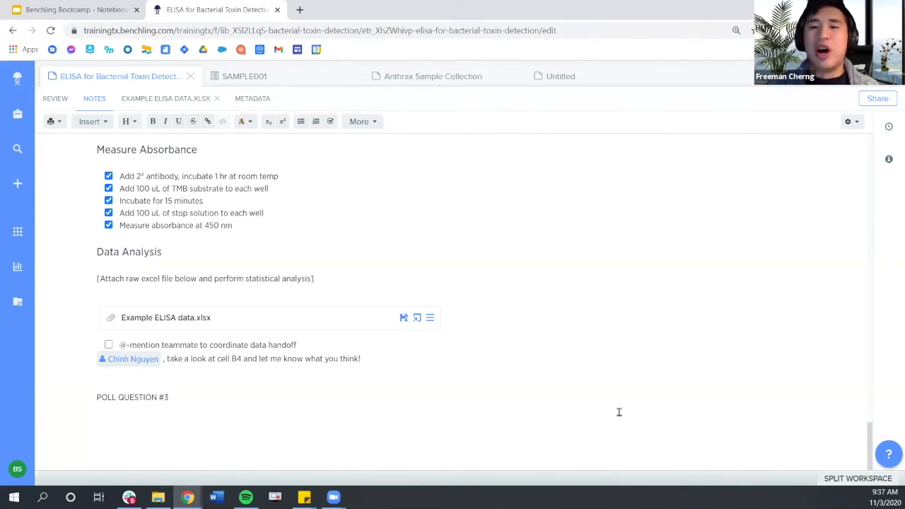
scroll(636, 391, "up", 15)
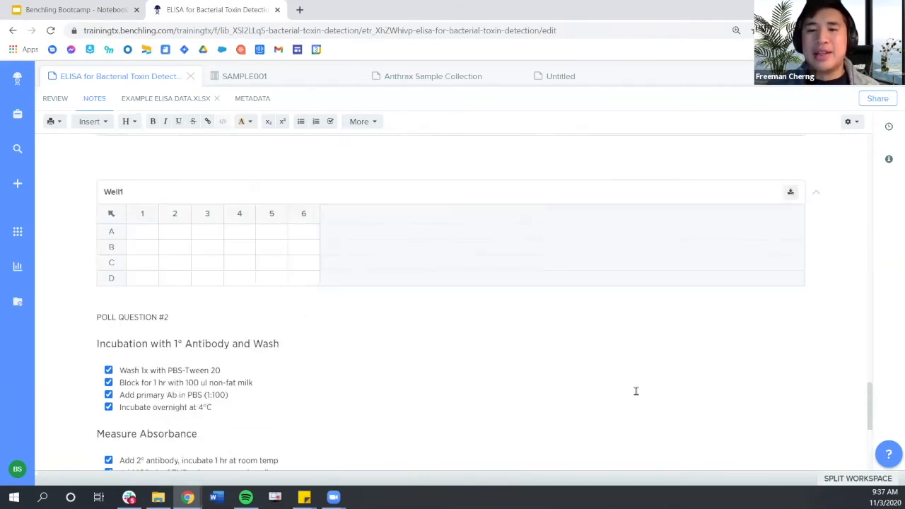
left_click(851, 122)
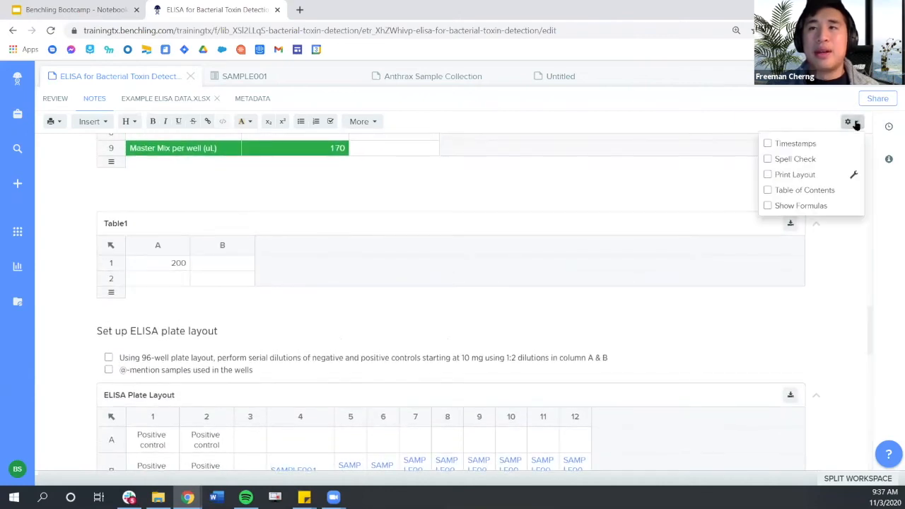
left_click(814, 145)
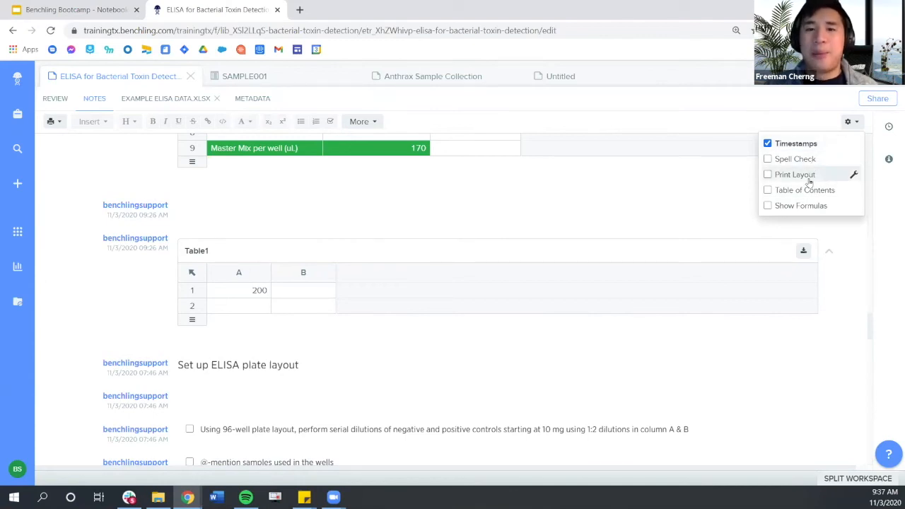
left_click(767, 143)
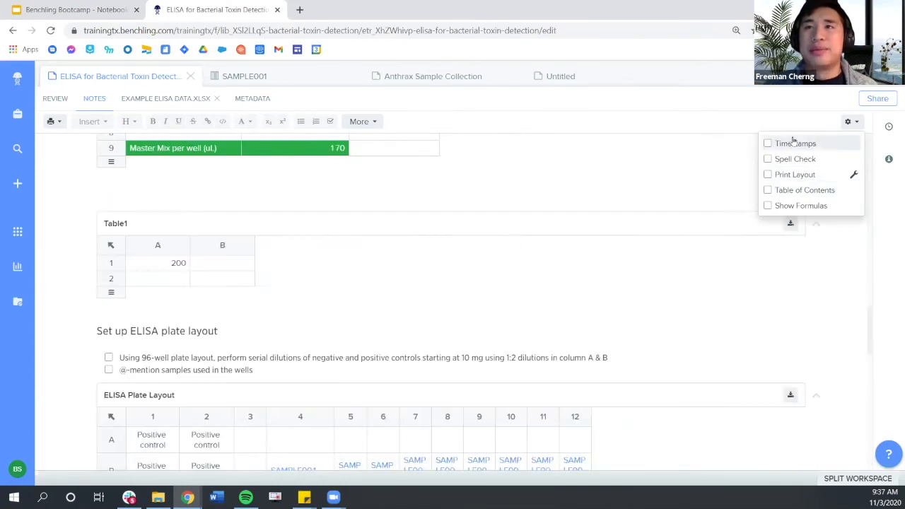
- Turn on the Table of Contents for the entry and view it beside the Objective section
left_click(800, 188)
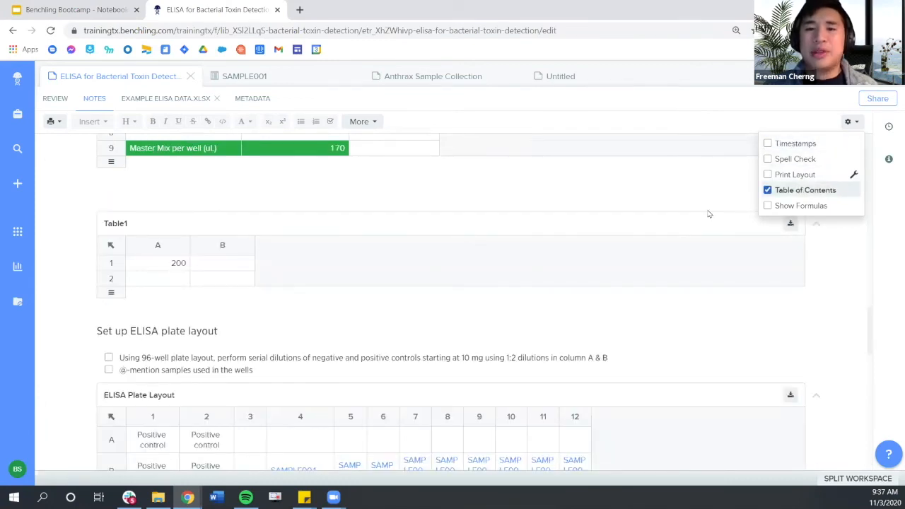
scroll(678, 371, "up", 2)
scroll(678, 371, "up", 15)
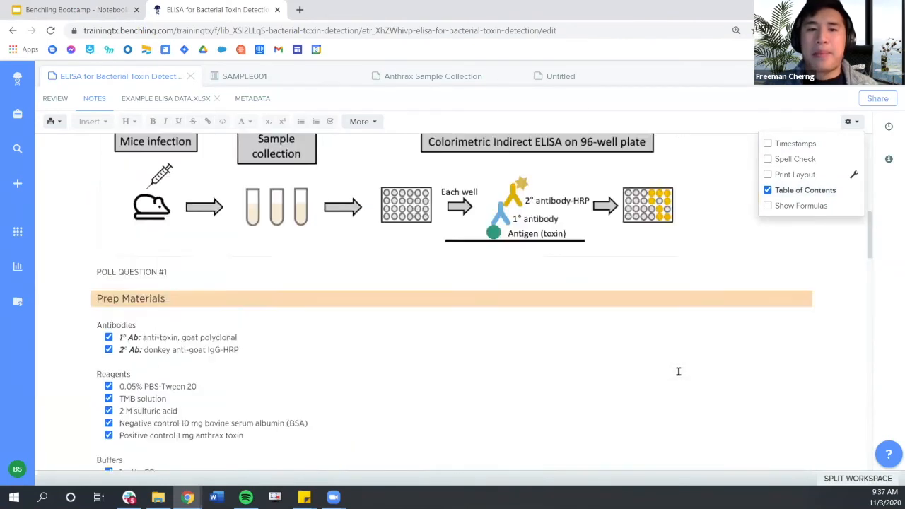
left_click(851, 121)
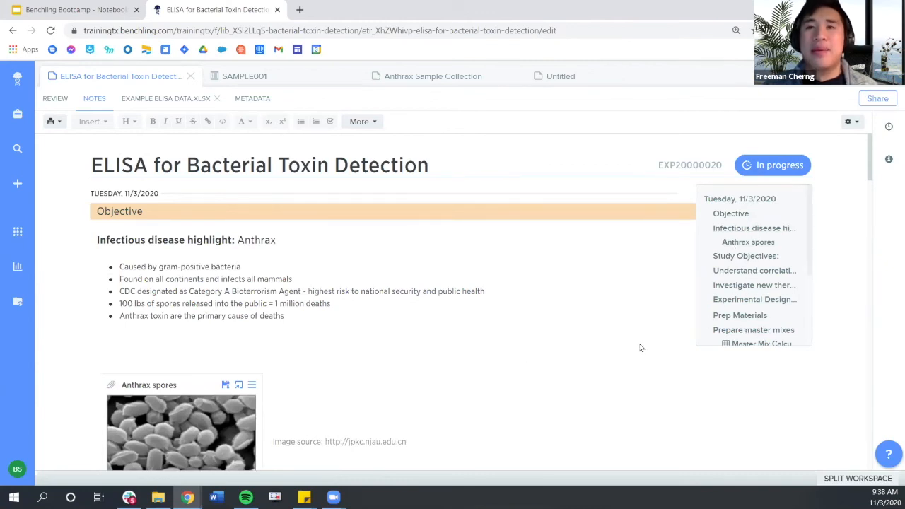
- Add the line "Example Header" directly above POLL QUESTION #3 at the end of the notes
scroll(641, 348, "down", 20)
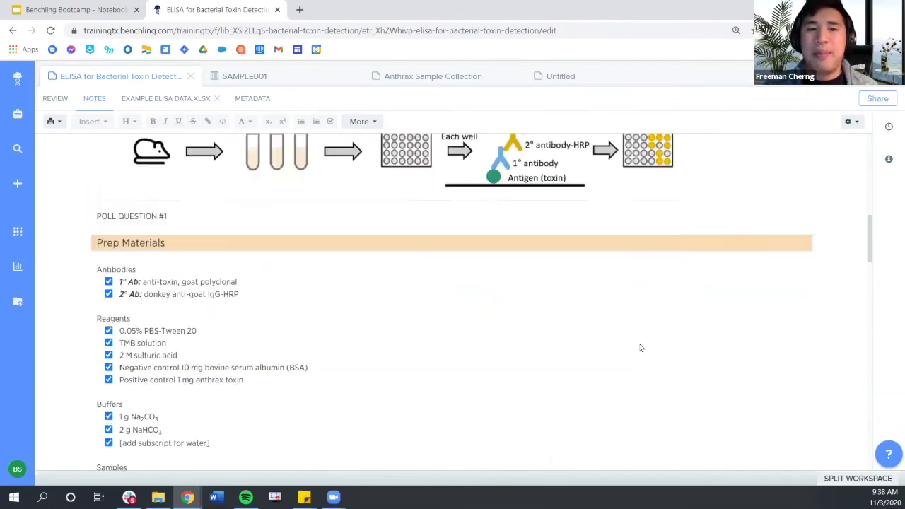
left_click(133, 380)
type("Example Heaer")
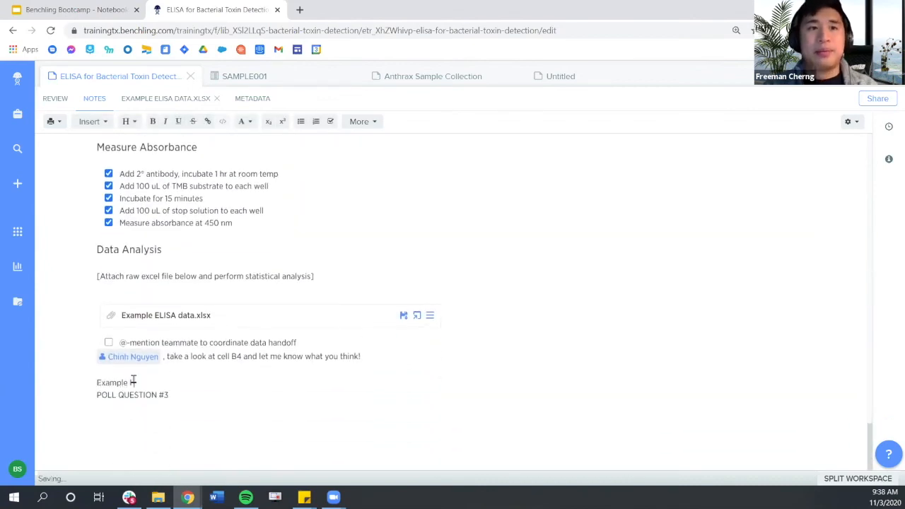
key("Left")
key("Left")
type("d")
- Format the Example Header line as Header 1
left_click_drag(222, 385, 101, 387)
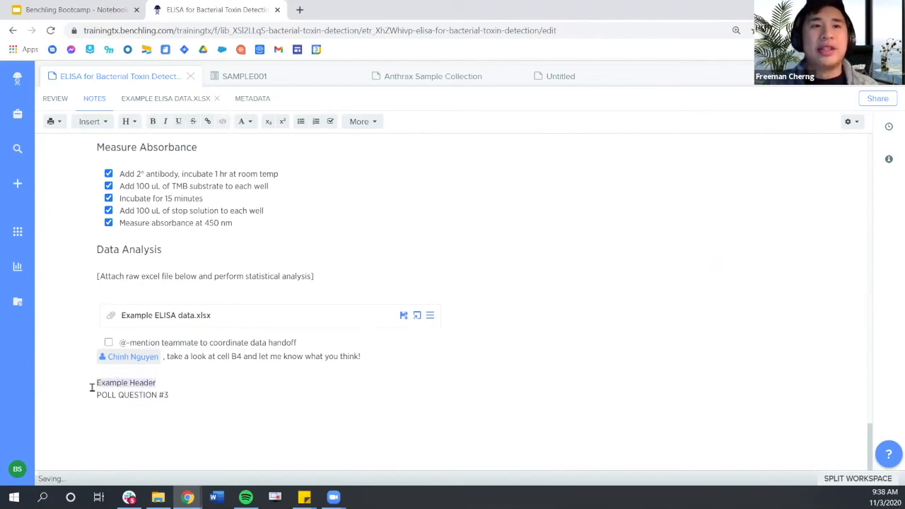
left_click(132, 122)
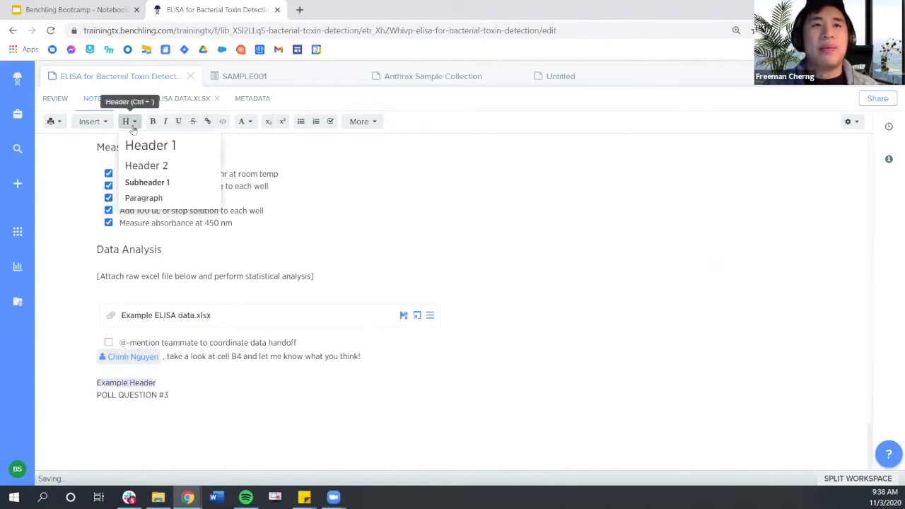
left_click(147, 145)
left_click(554, 418)
- Jump to Example Header through the table of contents, and return to the entry's start to look over the listed sections and tables
scroll(660, 428, "up", 20)
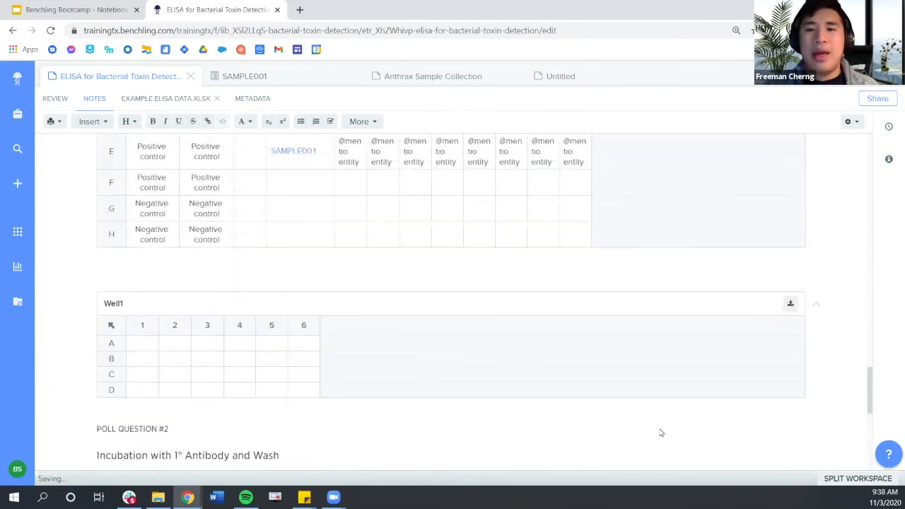
scroll(752, 301, "down", 2)
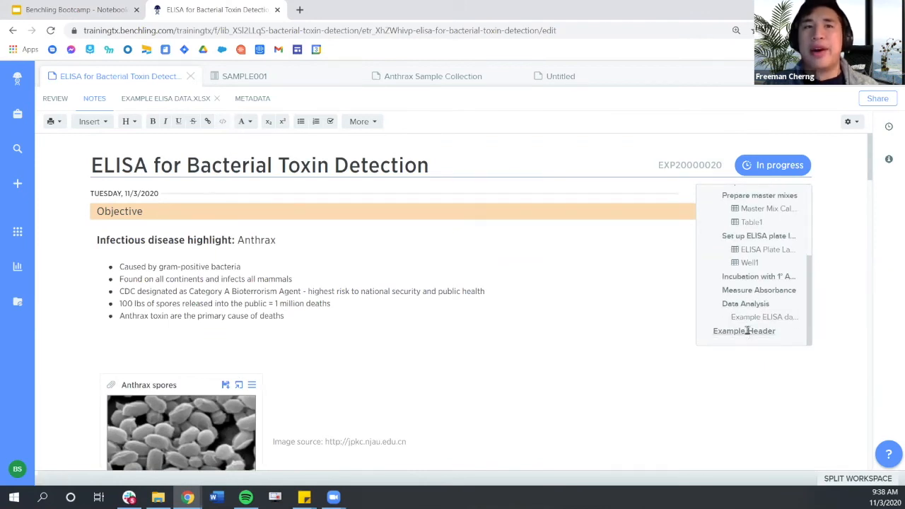
left_click(748, 332)
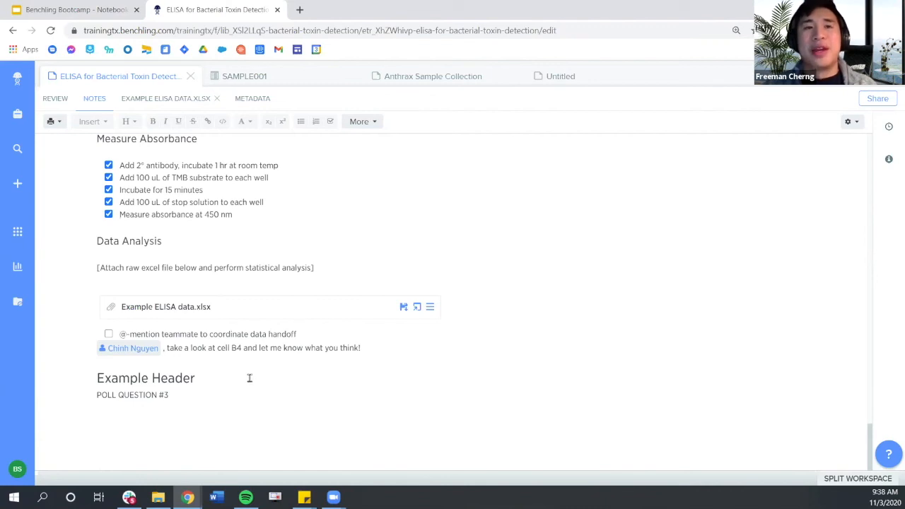
scroll(804, 285, "up", 5)
scroll(804, 285, "up", 10)
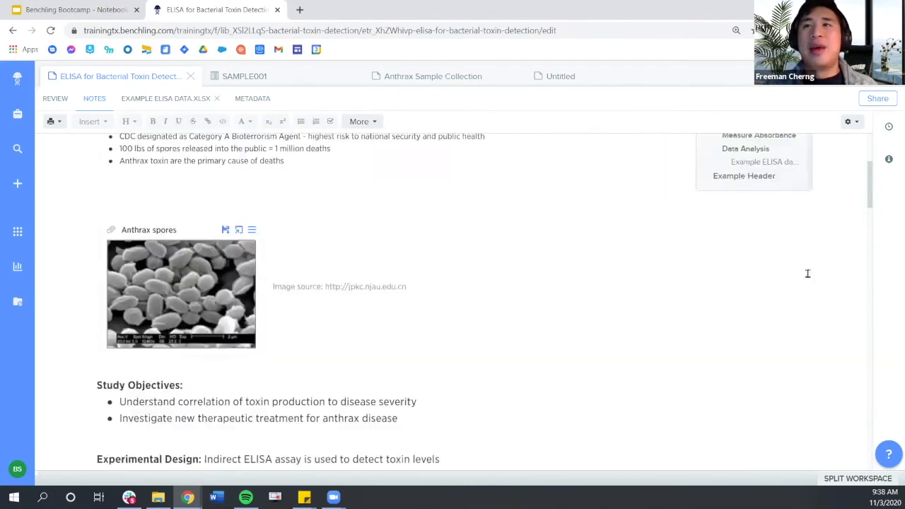
scroll(764, 293, "up", 3)
scroll(764, 297, "down", 3)
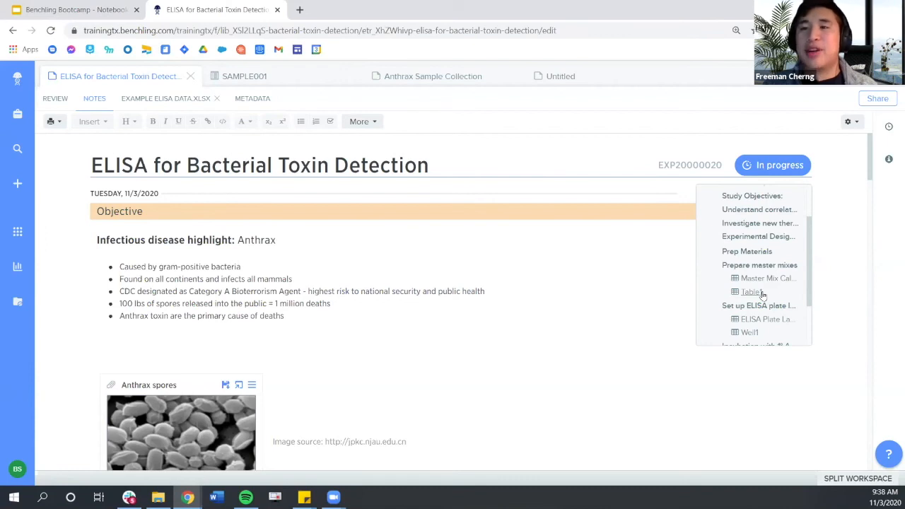
- Turn off the Table of Contents for the entry
left_click(851, 122)
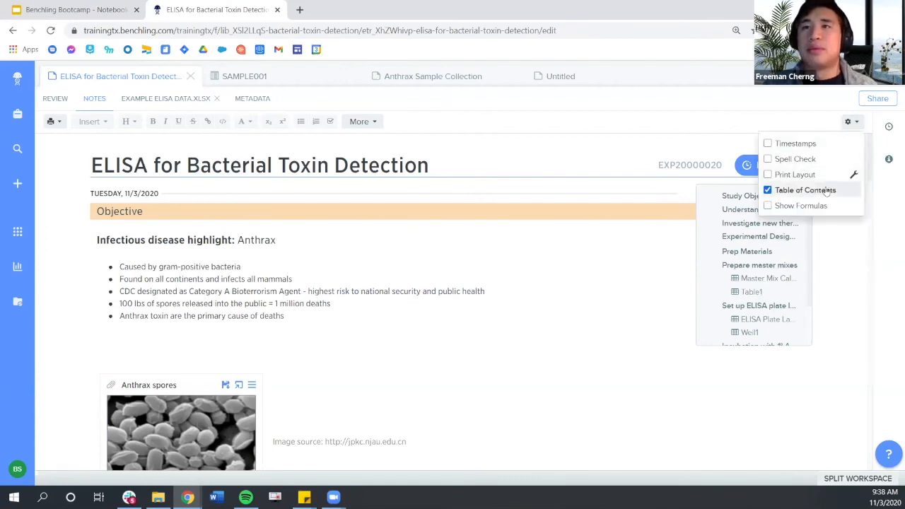
left_click(804, 190)
left_click(710, 333)
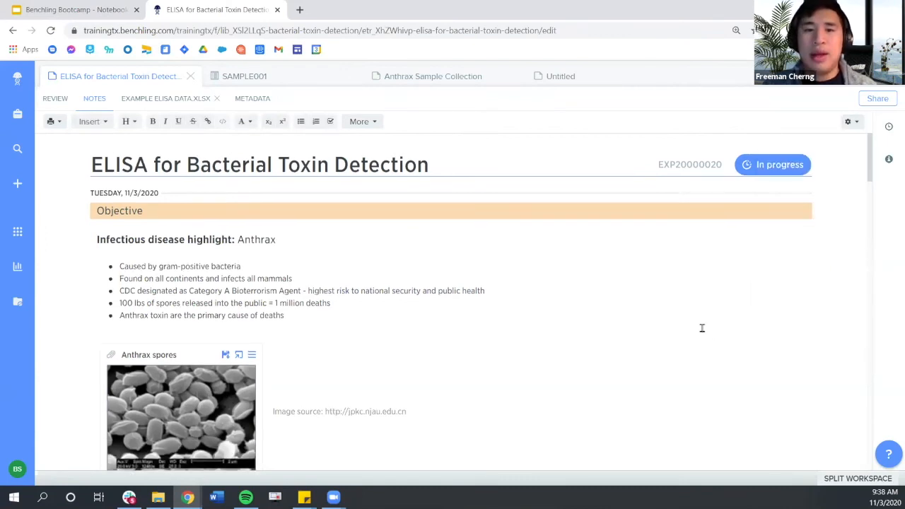
- Examine the 11/3/2020 09:30 AM version in the entry's history, and return to the 09:38 AM version before closing the history
scroll(703, 328, "down", 20)
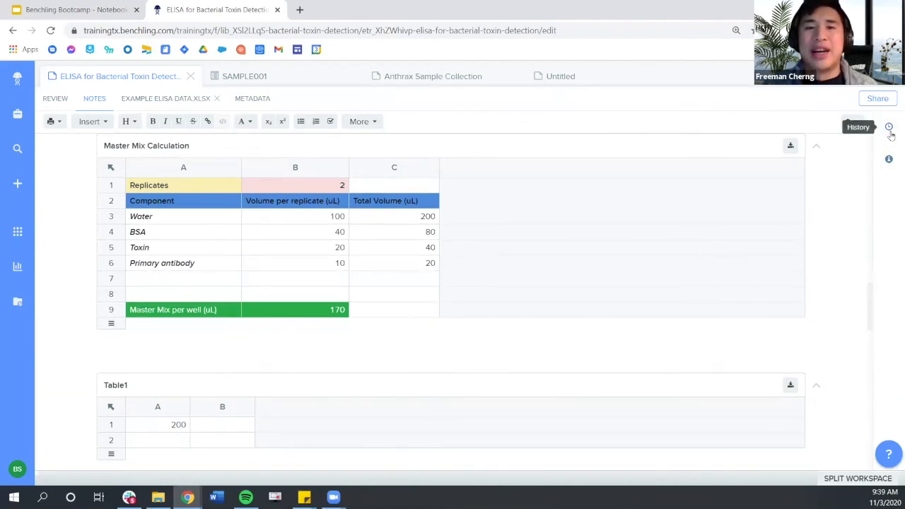
left_click(890, 129)
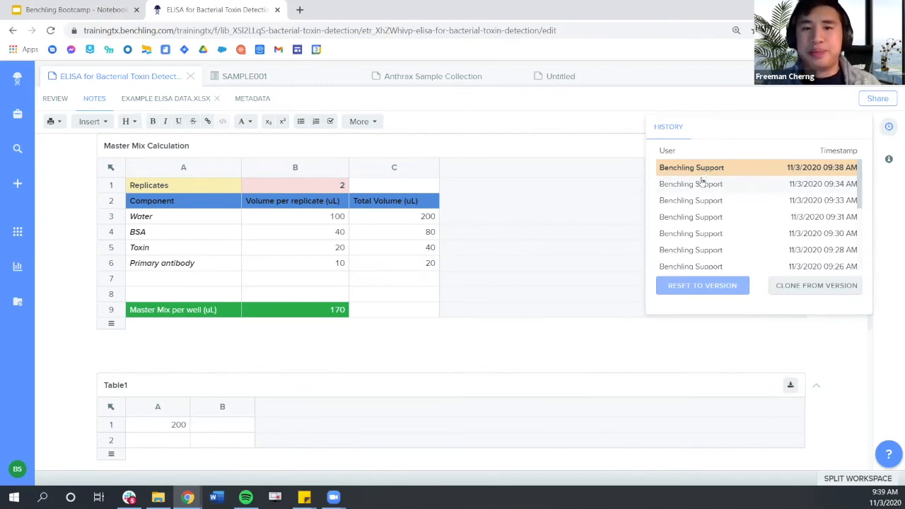
left_click(742, 236)
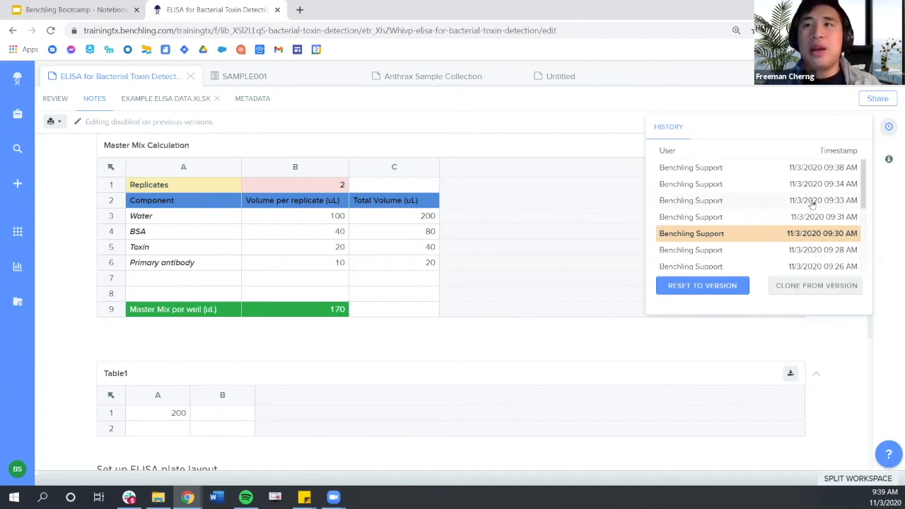
left_click(751, 168)
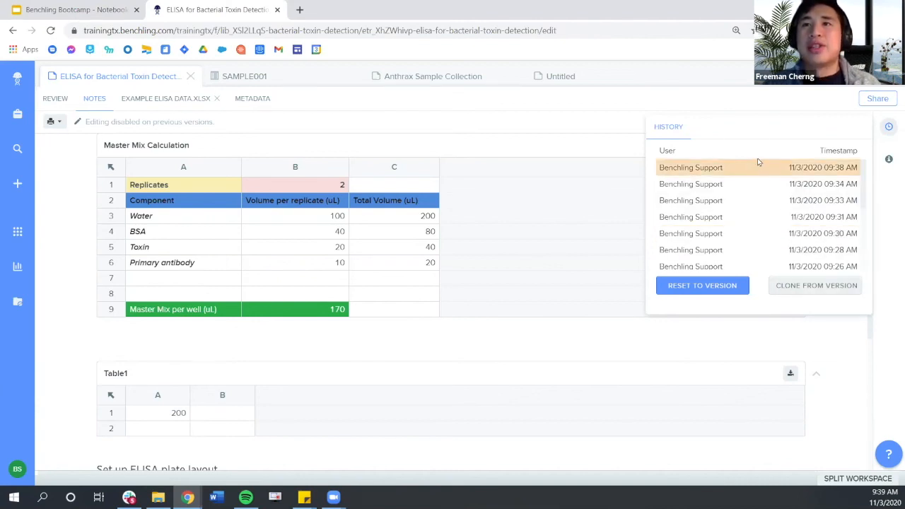
left_click(889, 127)
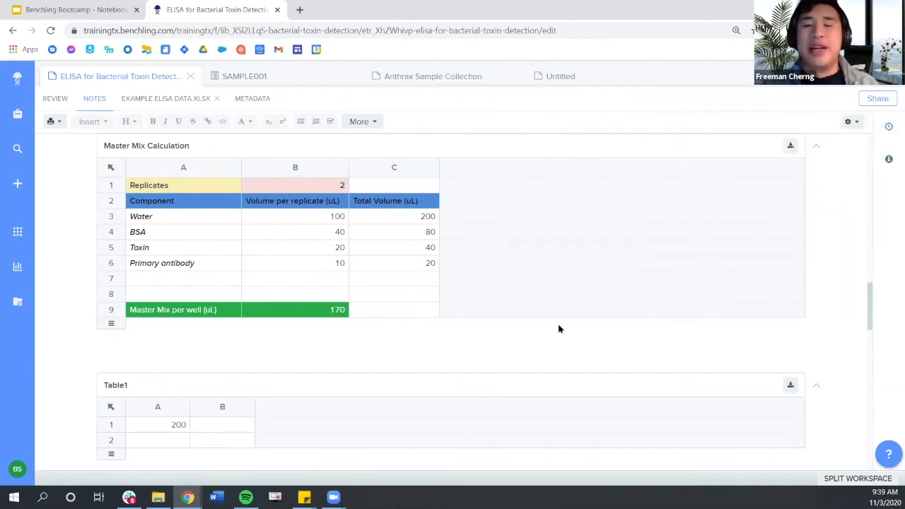
- Show the contents of the Bacterial Toxin Detection project beside the open entry
scroll(559, 328, "down", 3)
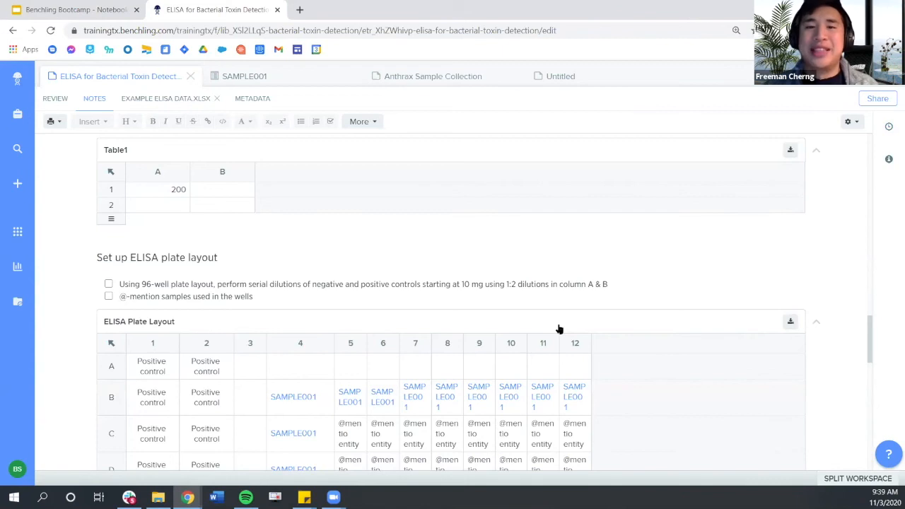
scroll(558, 328, "down", 3)
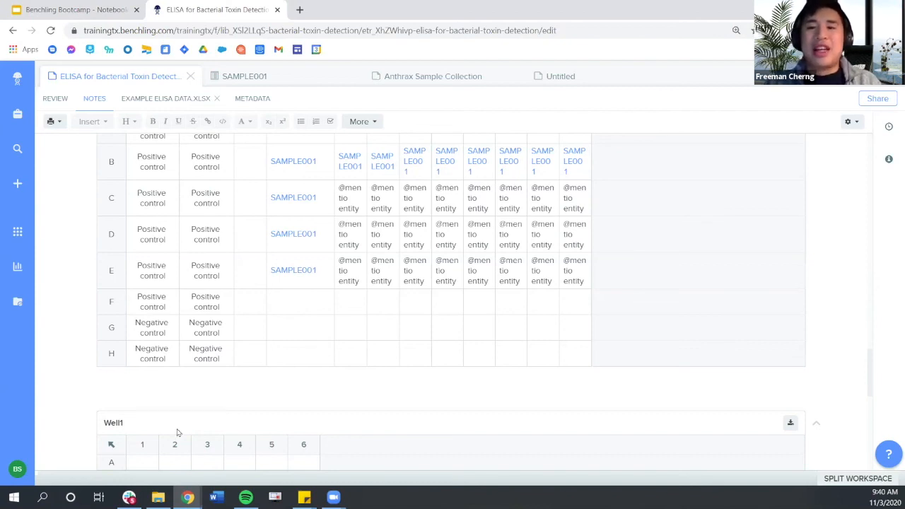
left_click(16, 116)
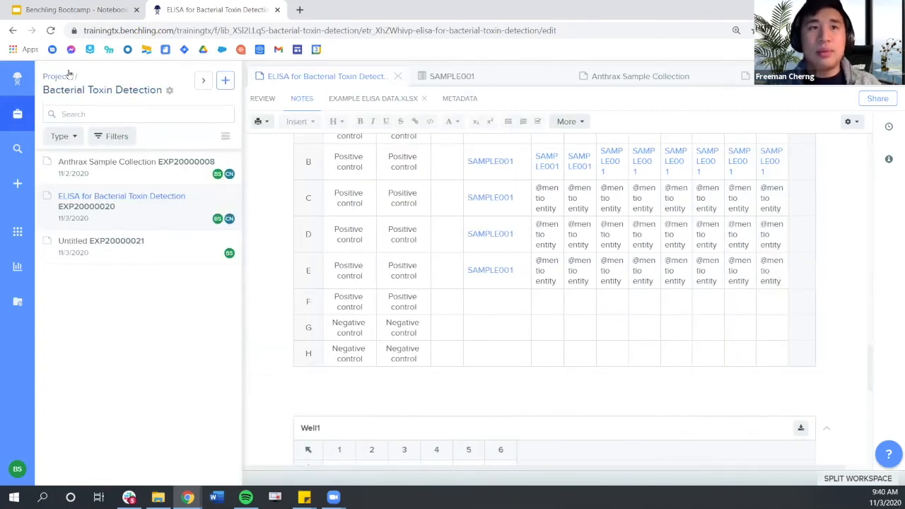
- Open the settings of the Bacterial Toxin Detection project and review its description, collaborators and the permission levels available for the ELISA Team
left_click(62, 76)
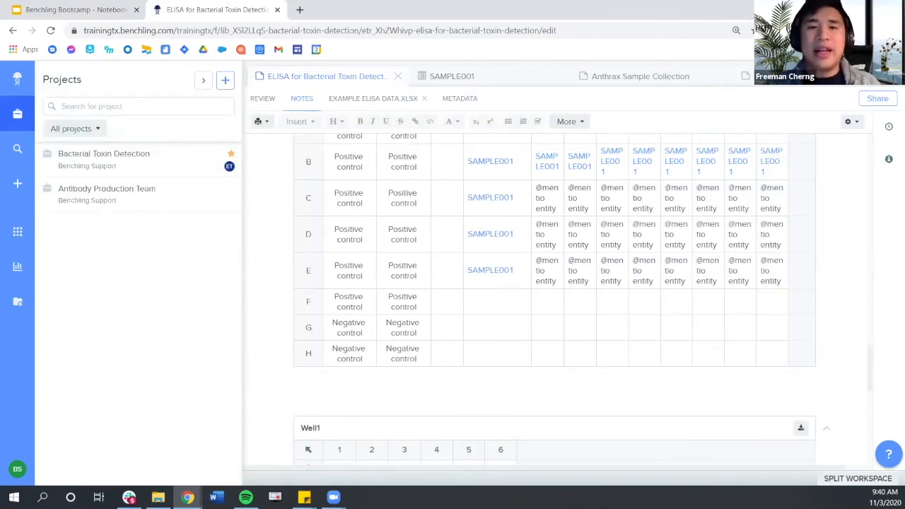
right_click(157, 164)
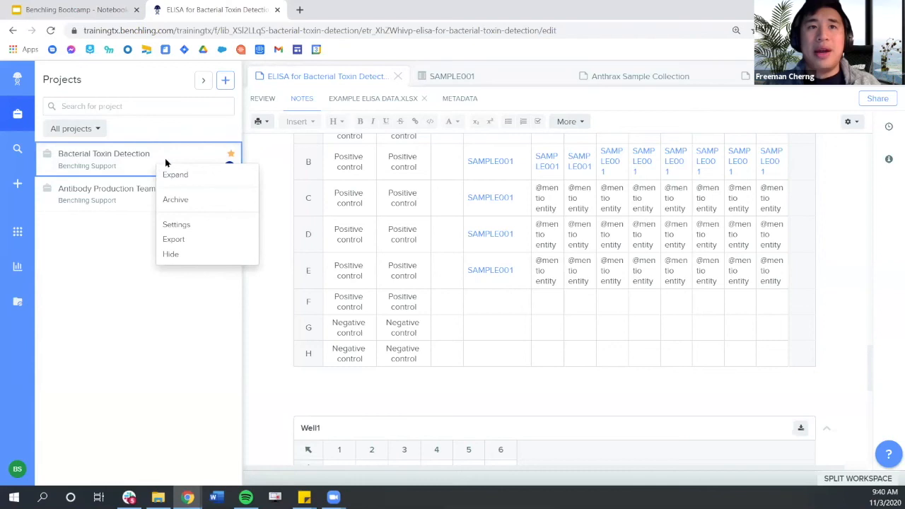
left_click(201, 224)
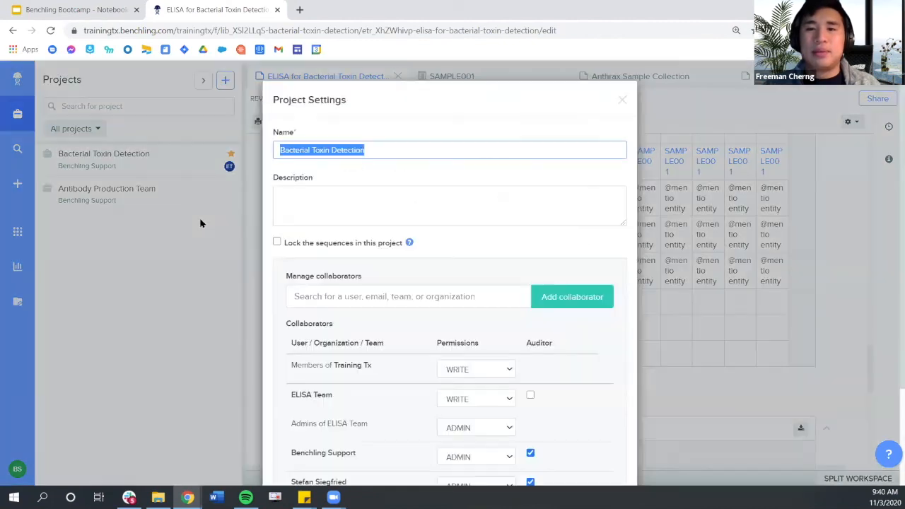
left_click(450, 188)
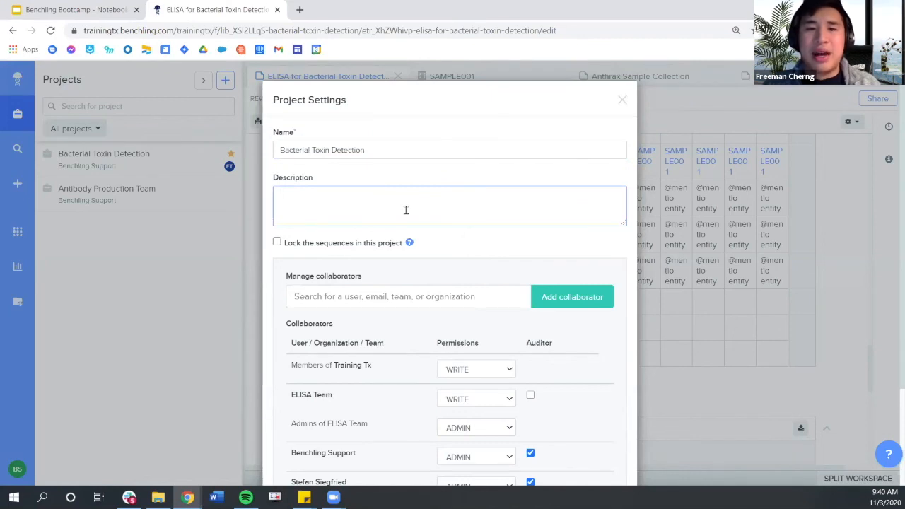
scroll(406, 211, "down", 2)
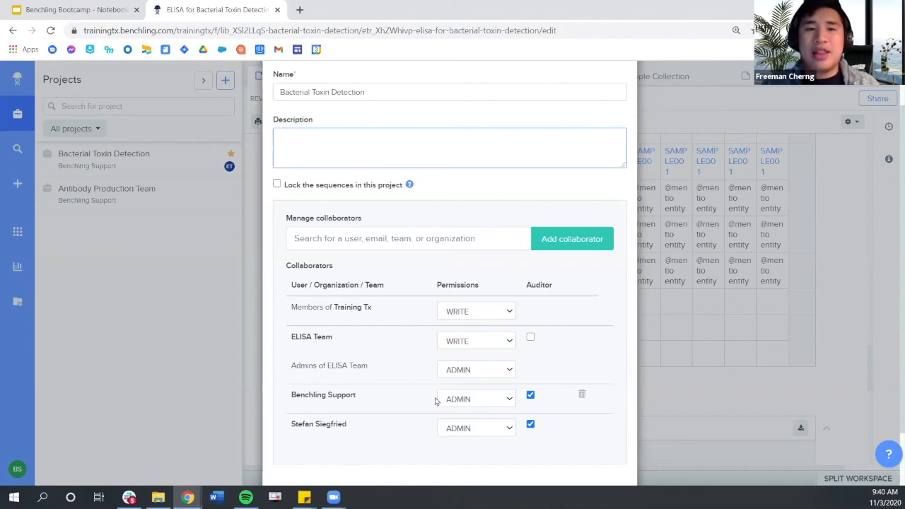
left_click(468, 345)
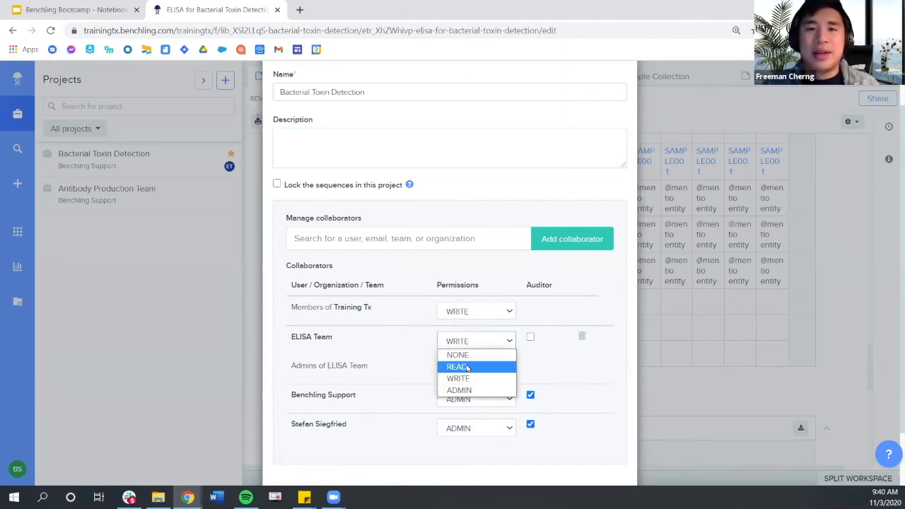
left_click(576, 369)
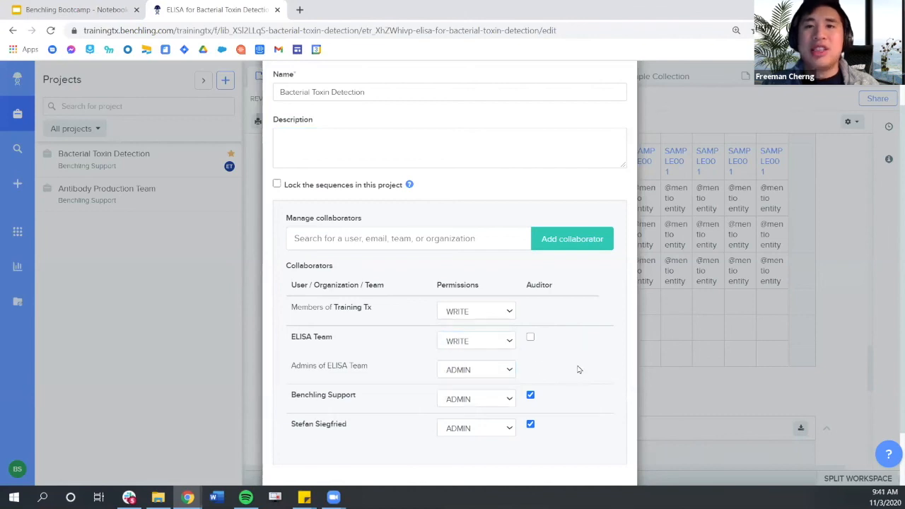
- Add a user as a project collaborator, and remove that collaborator again before closing the project settings
left_click(406, 238)
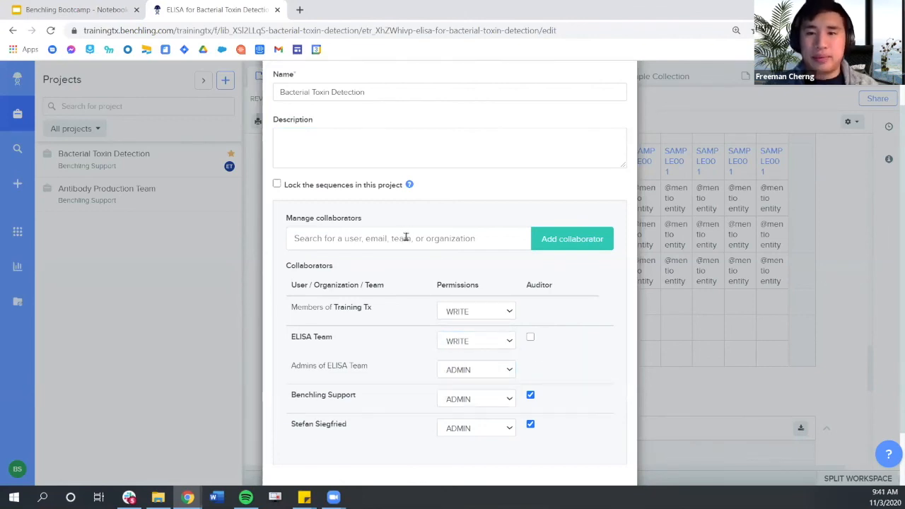
type("Chinh")
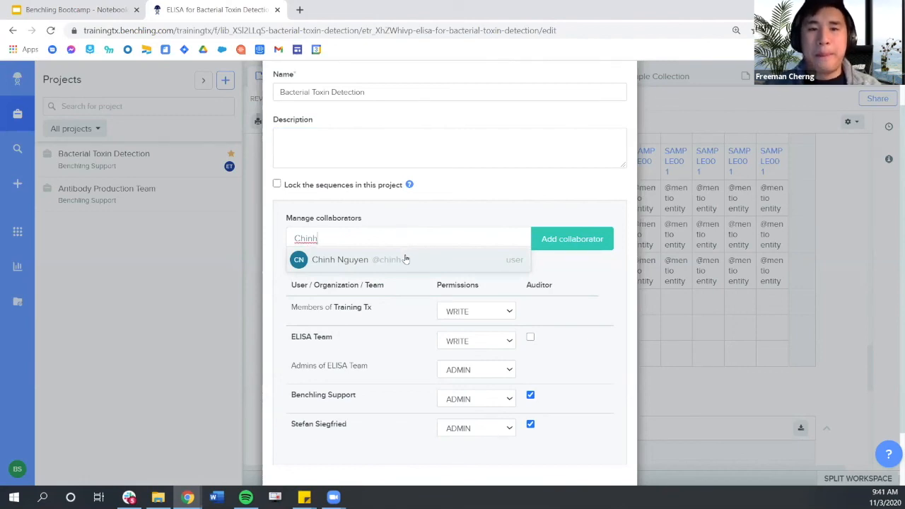
left_click(406, 260)
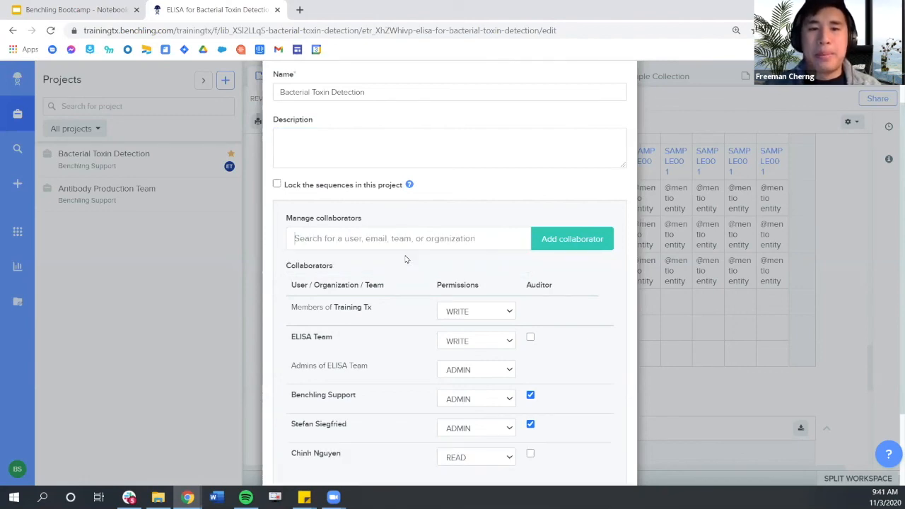
left_click(582, 456)
scroll(513, 286, "up", 2)
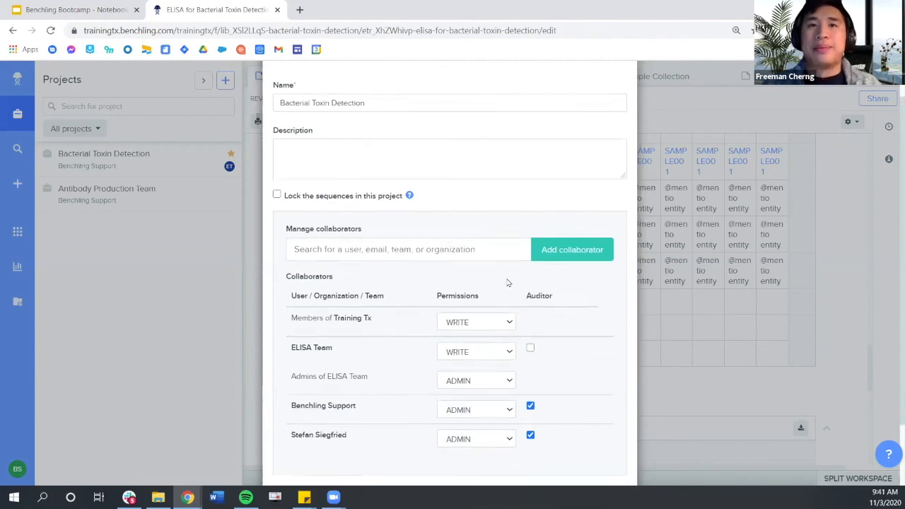
left_click(623, 99)
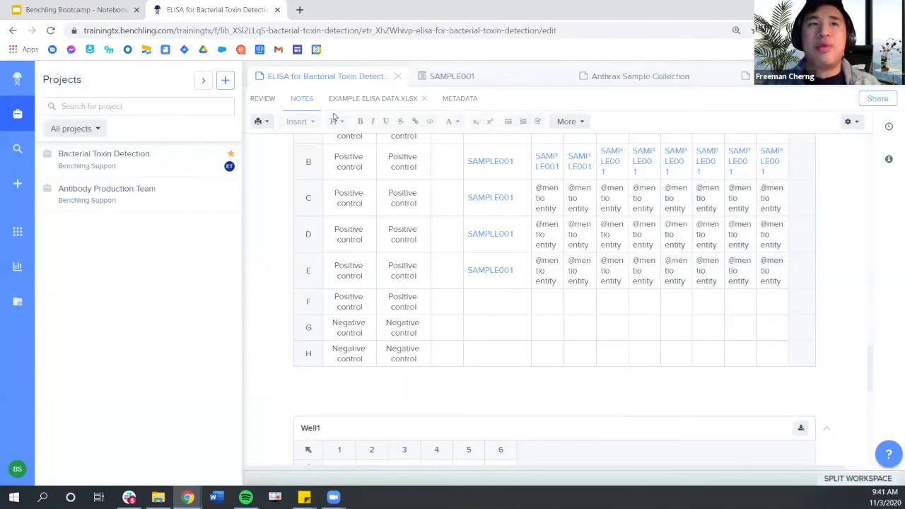
- Return to the Bacterial Toxin Detection project's contents, view the actions available for the Untitled entry, and hide the project list
left_click(169, 165)
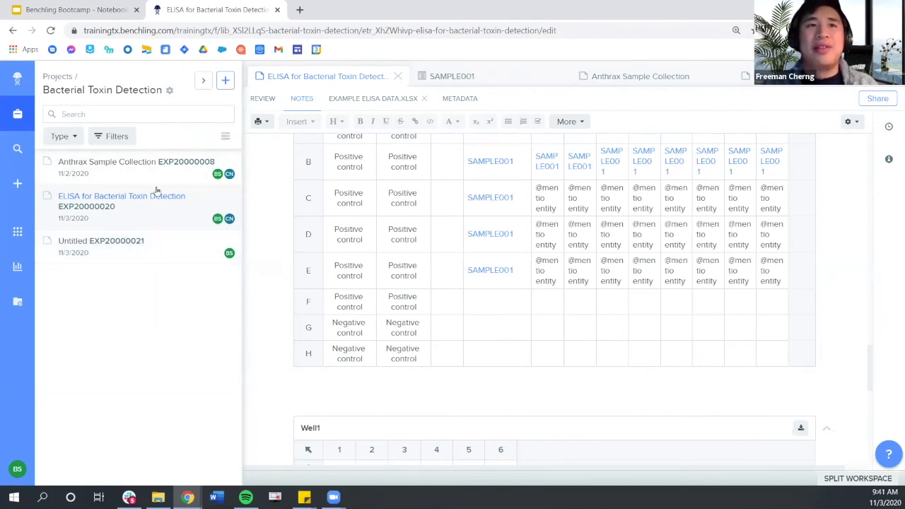
right_click(154, 254)
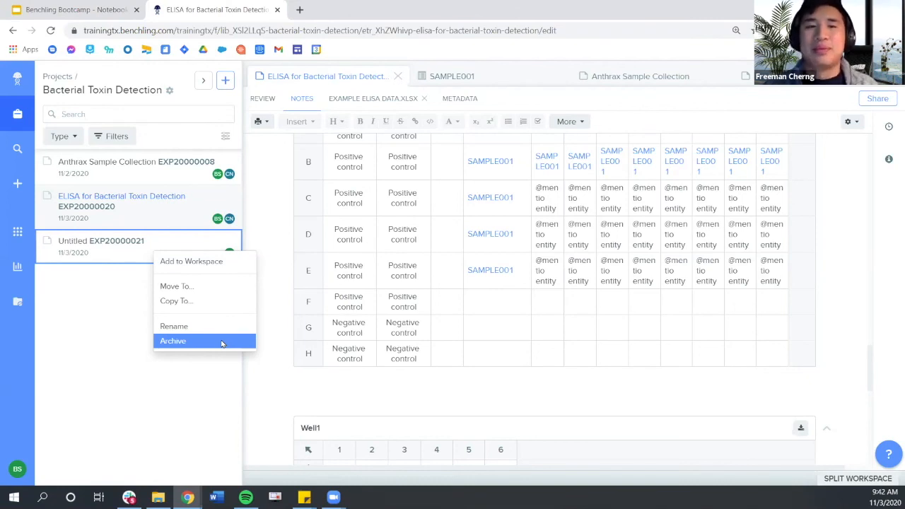
left_click(121, 382)
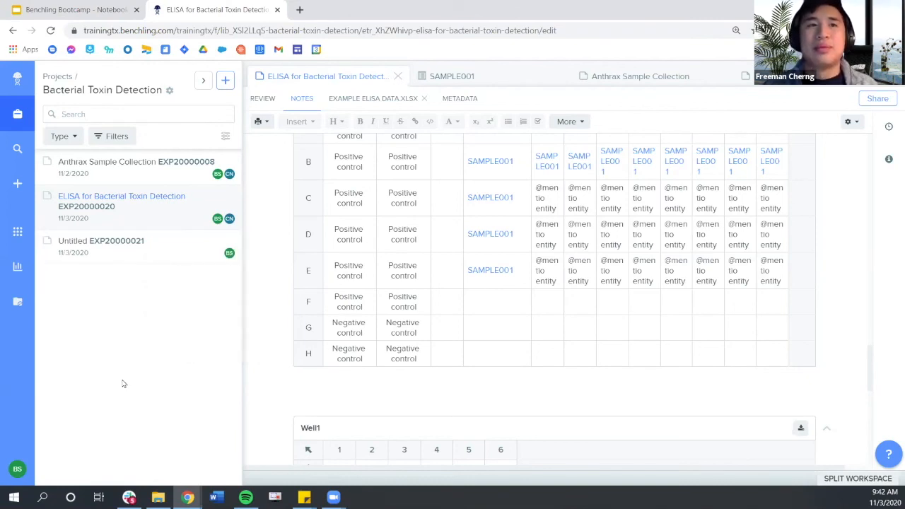
left_click(26, 111)
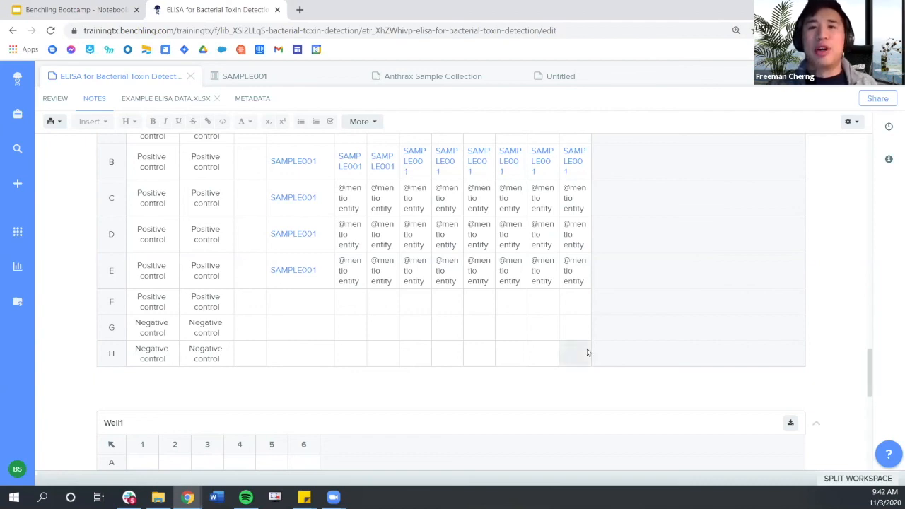
- Review the ELISA entry from the Objective section through the materials, master mix table and plate layout to the Example Header
scroll(592, 351, "up", 10)
scroll(592, 339, "up", 7)
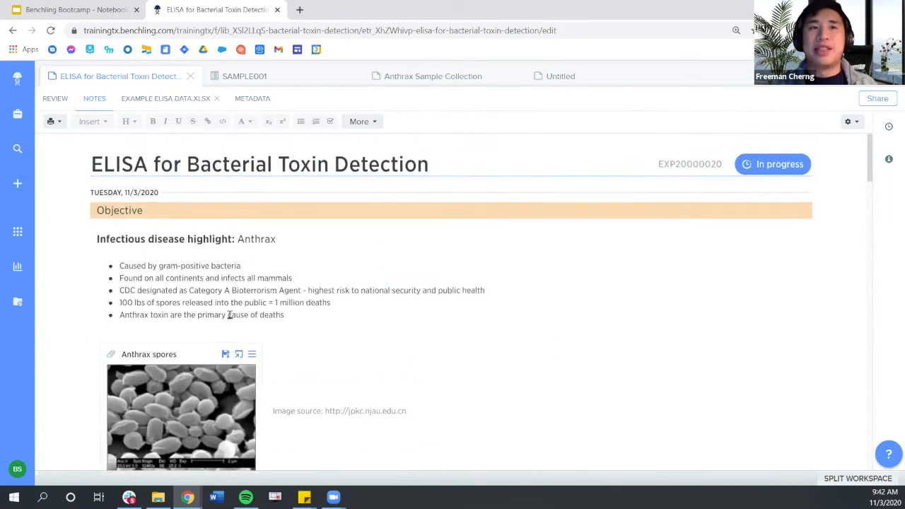
scroll(229, 318, "down", 4)
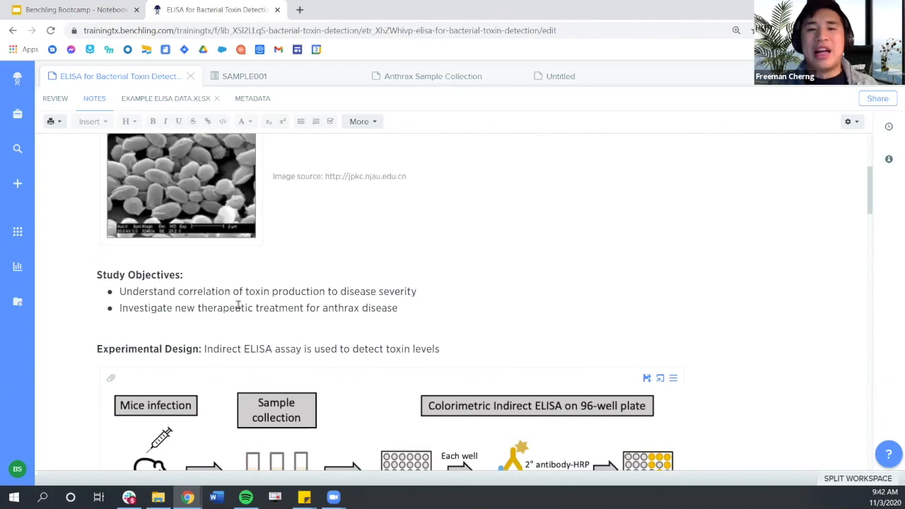
scroll(239, 311, "down", 1)
scroll(238, 312, "down", 3)
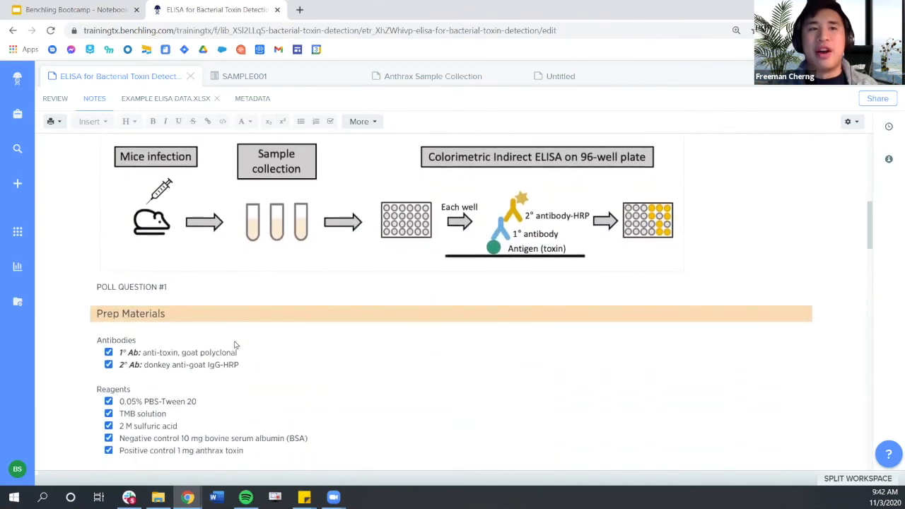
scroll(235, 345, "down", 4)
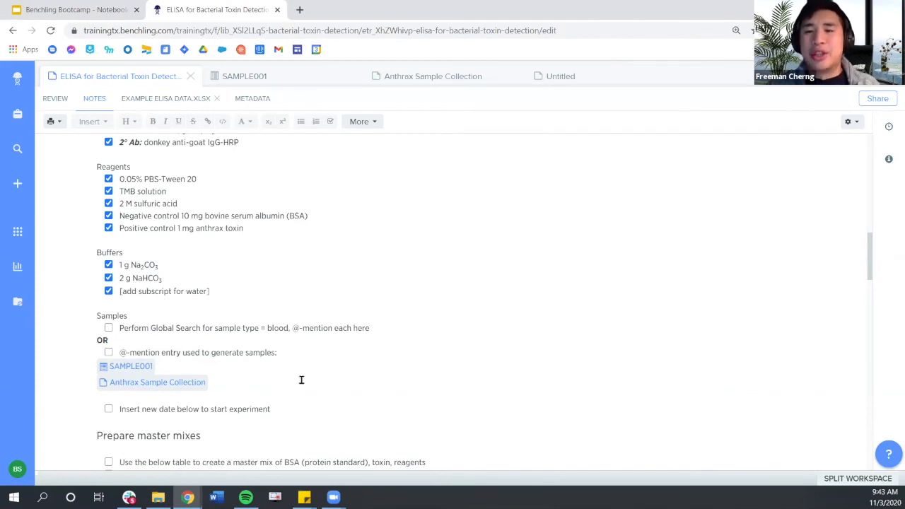
scroll(304, 374, "down", 4)
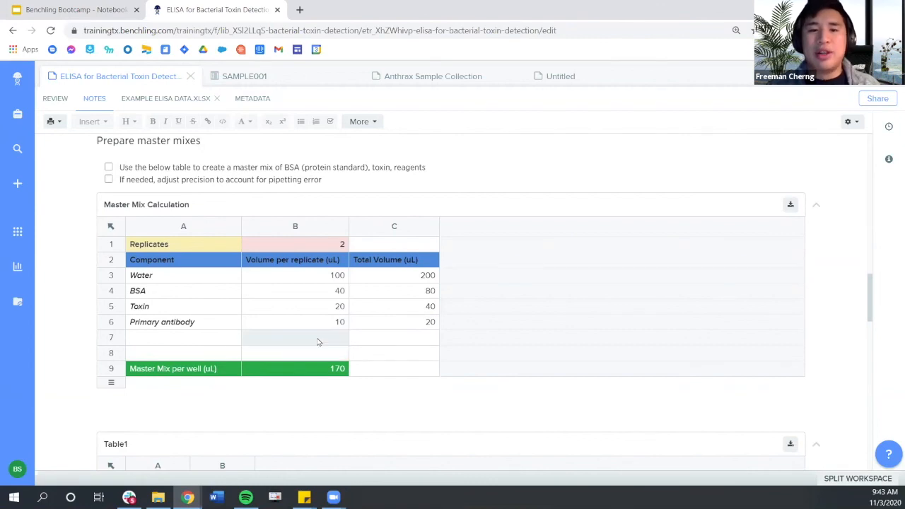
scroll(322, 343, "down", 2)
scroll(326, 340, "down", 3)
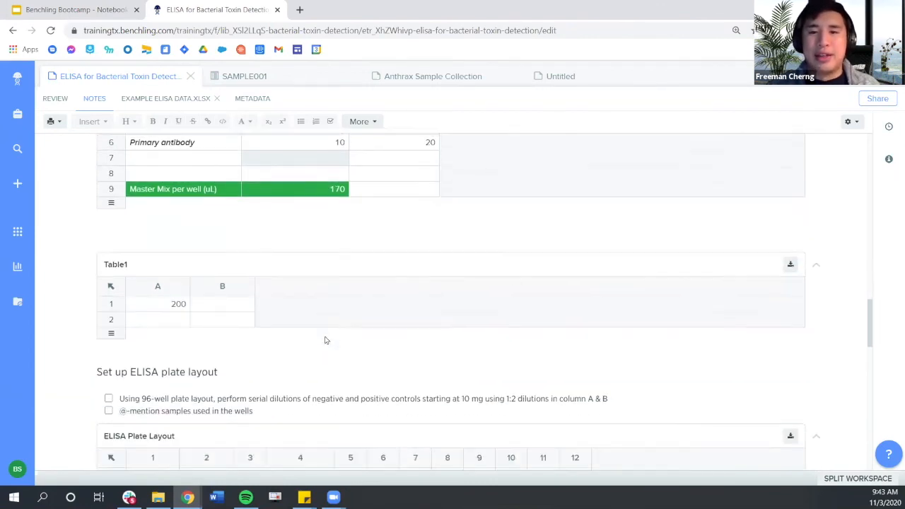
scroll(326, 340, "down", 2)
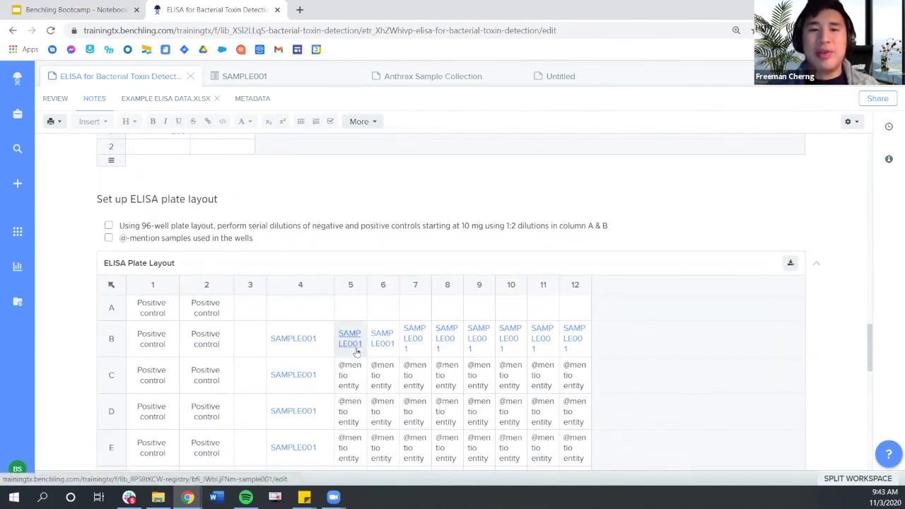
scroll(357, 352, "down", 5)
scroll(356, 351, "down", 7)
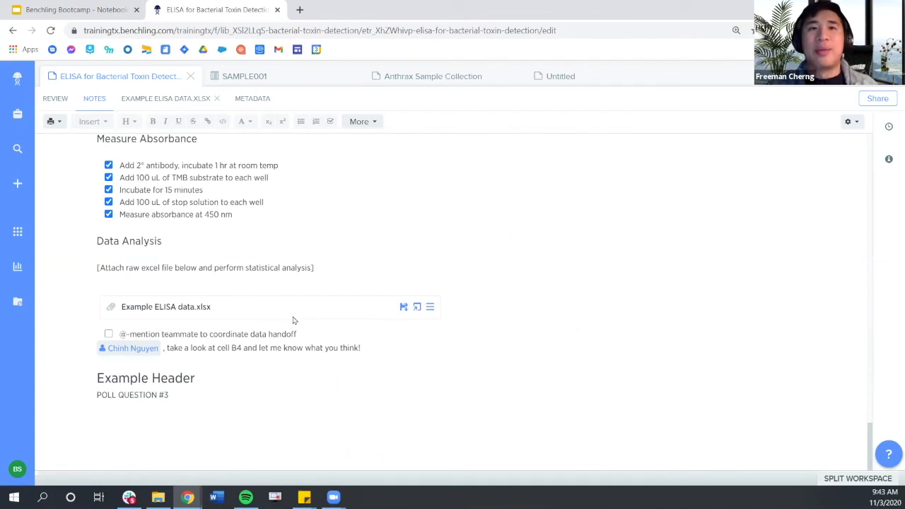
- Check the entry's metadata, and return to the notes to look through the version history before closing it
left_click(261, 100)
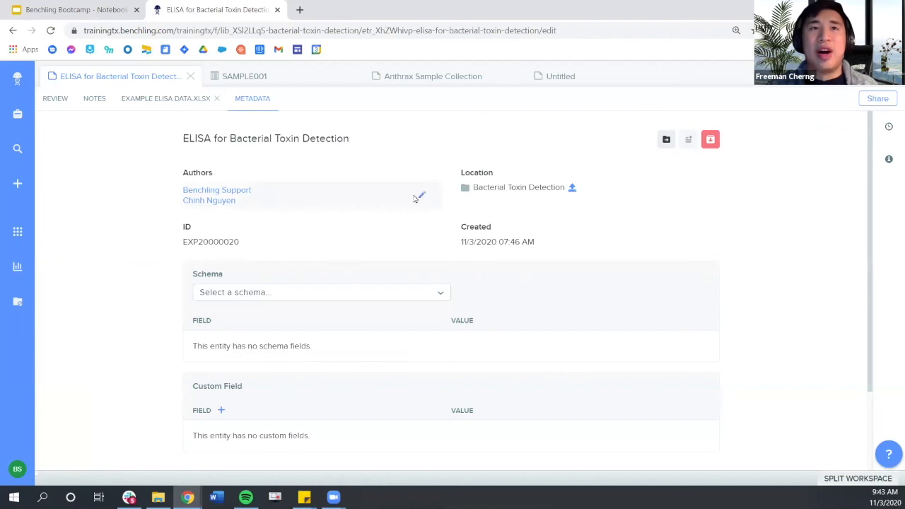
left_click(106, 104)
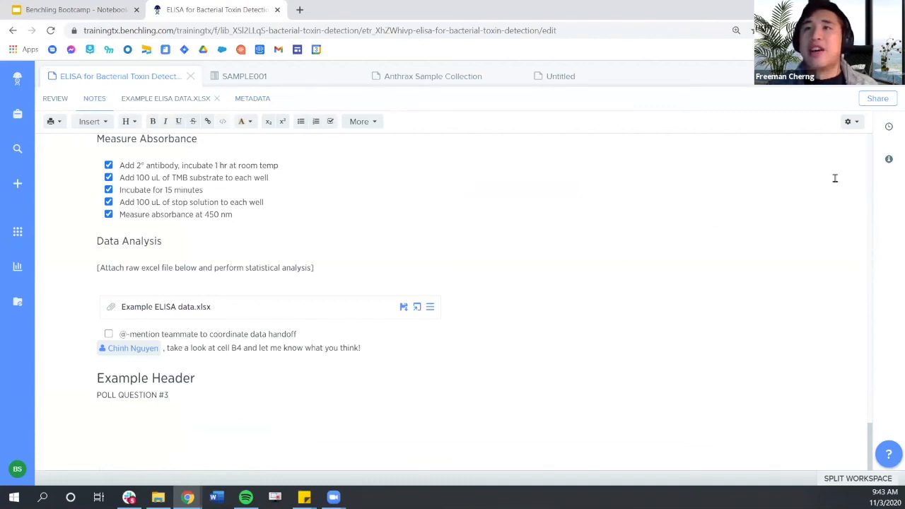
left_click(890, 127)
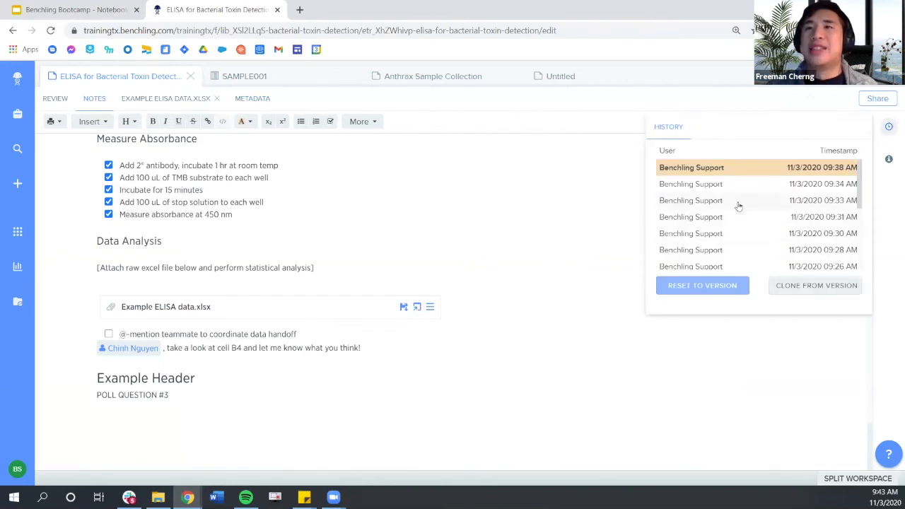
scroll(738, 208, "down", 5)
scroll(738, 206, "up", 5)
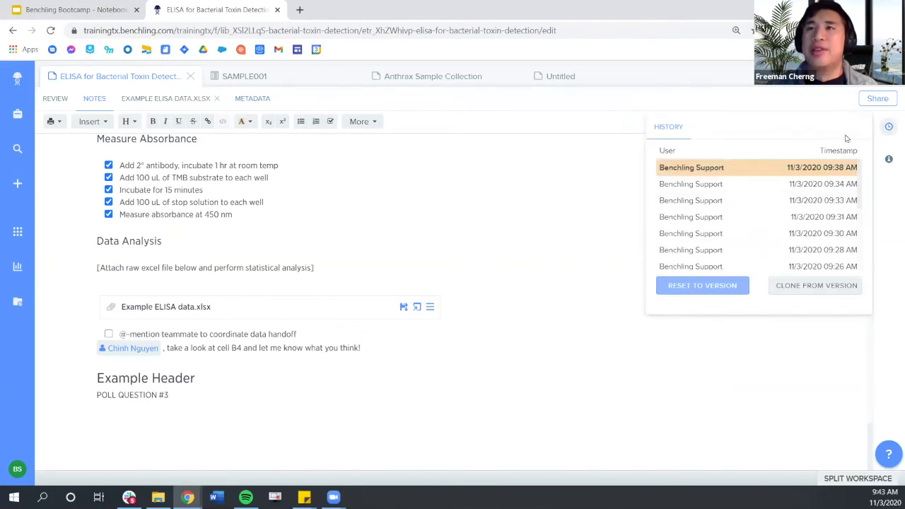
left_click(888, 127)
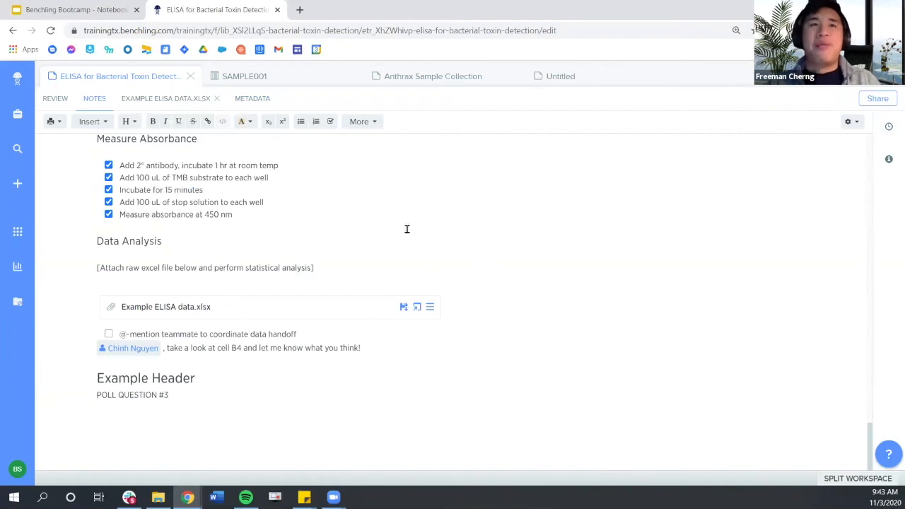
- Switch to the Benchling Bootcamp - Notebook Basics presentation in Google Slides and present it up to the New Notebook Functionality slide
left_click(106, 11)
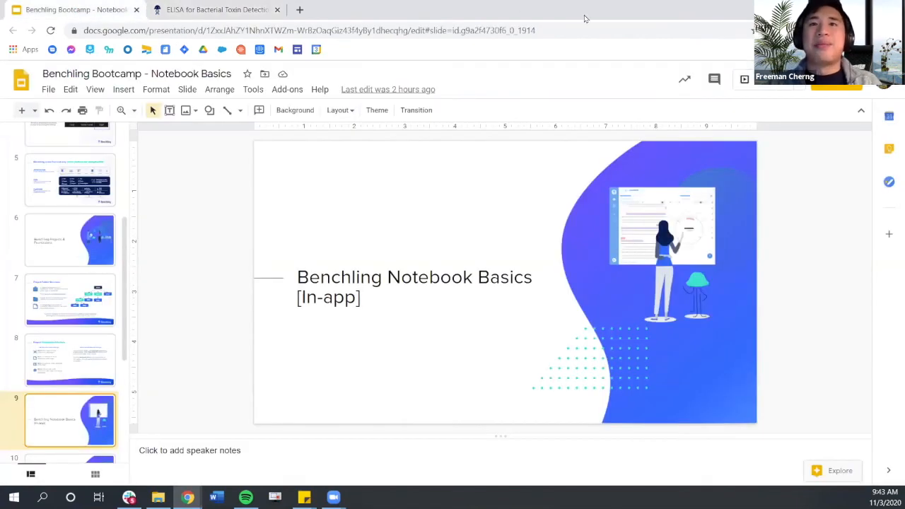
left_click(763, 85)
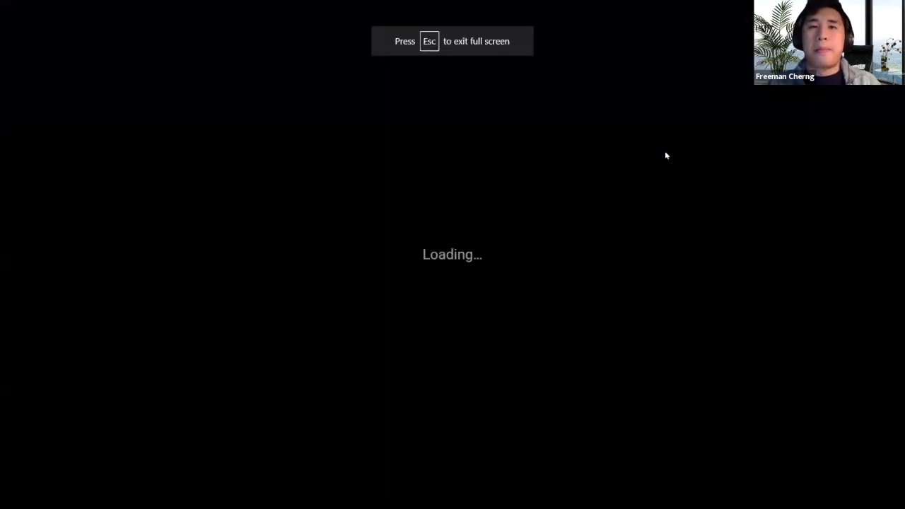
key("Right")
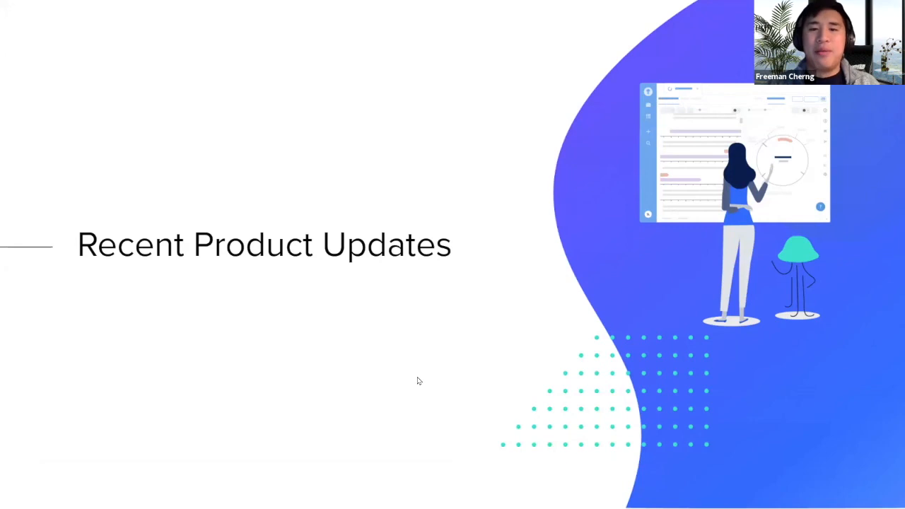
key("Right")
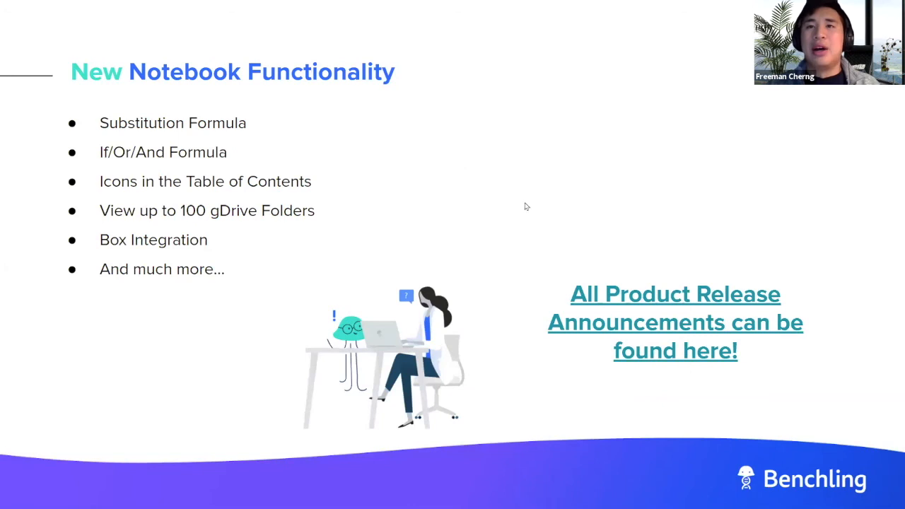
- Open the linked page of all product release announcements and look over the monthly release notes
left_click(652, 319)
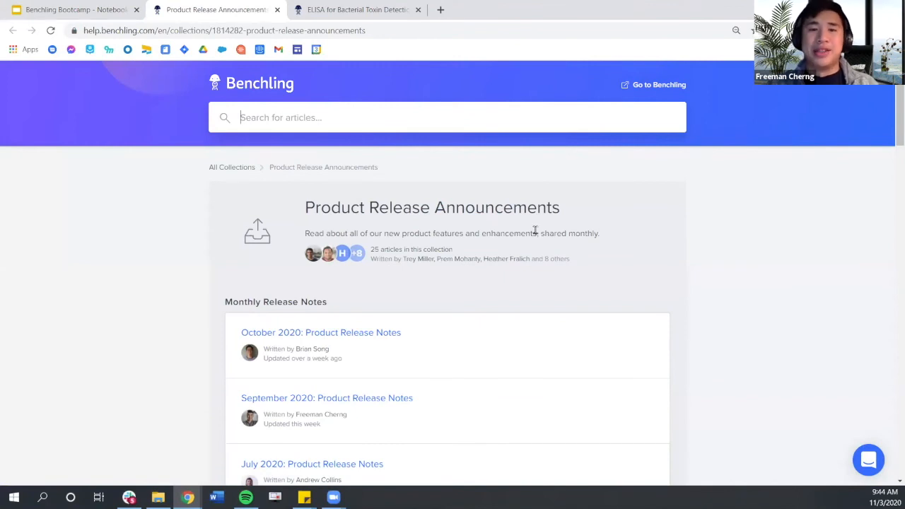
scroll(522, 302, "down", 2)
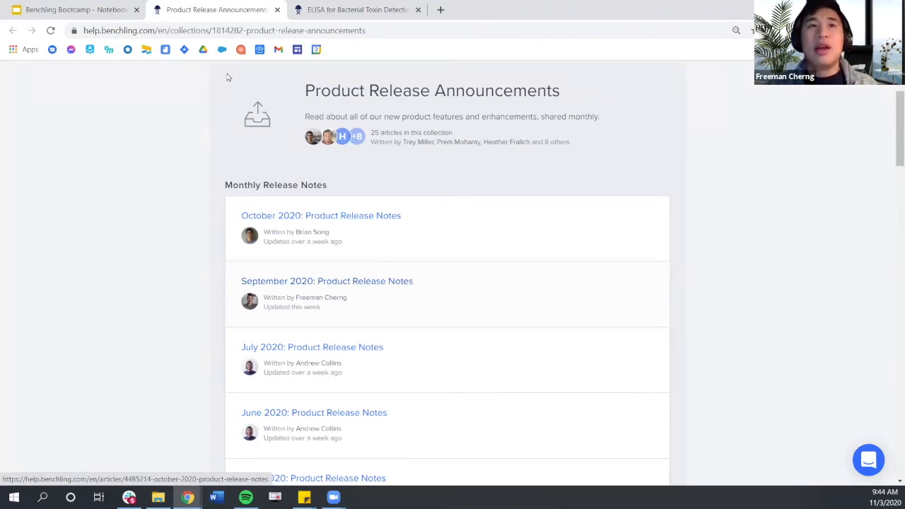
- Return to the Benchling Bootcamp presentation in Google Slides and continue past the Training Survey slide to the Resources slide
left_click(106, 10)
left_click(615, 176)
key("Left")
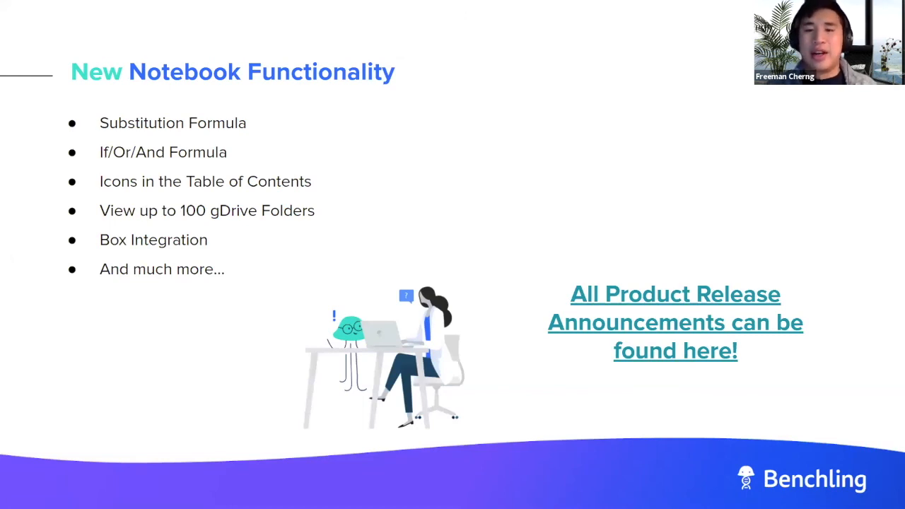
key("Right")
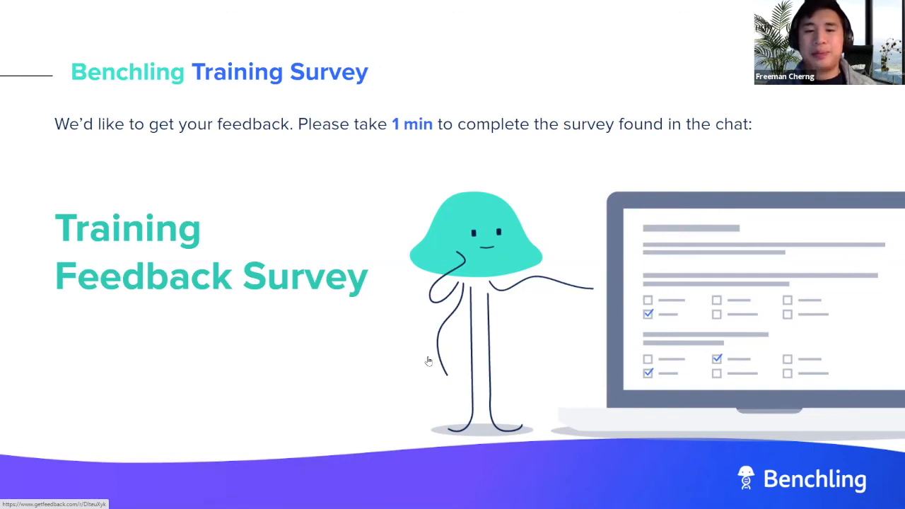
key("Right")
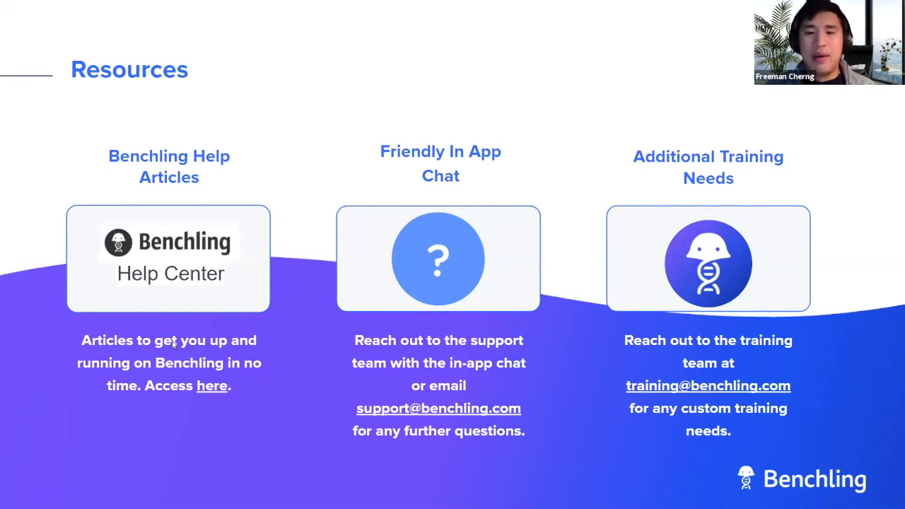
- Open the linked Benchling Help Center, look over its article collections, and return to the Resources slide
left_click(212, 387)
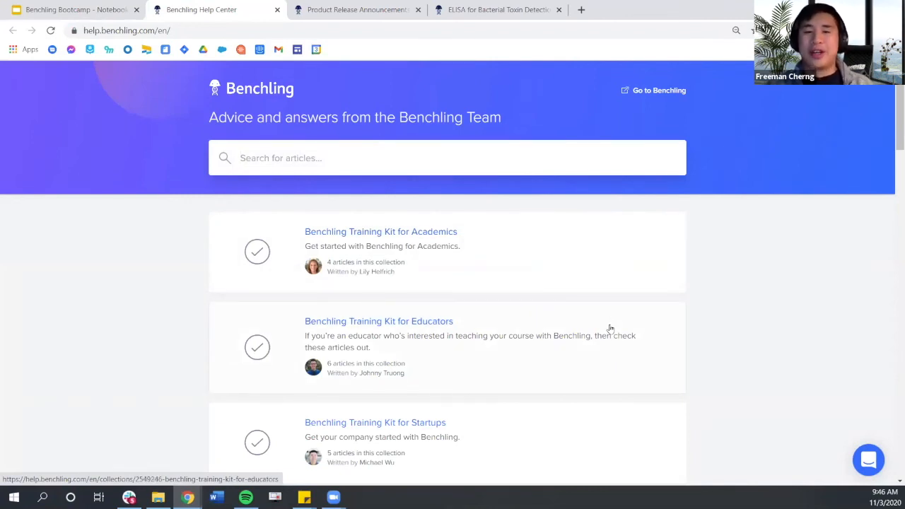
scroll(587, 354, "down", 2)
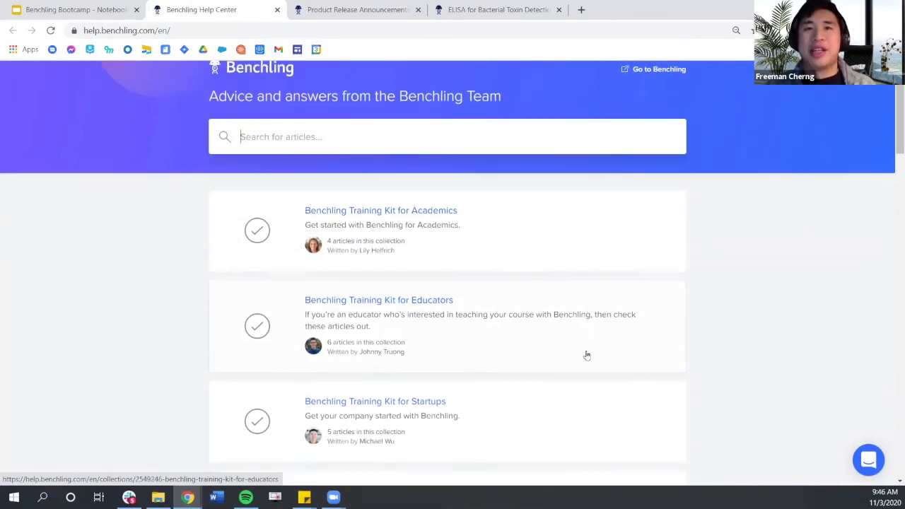
scroll(587, 382, "up", 2)
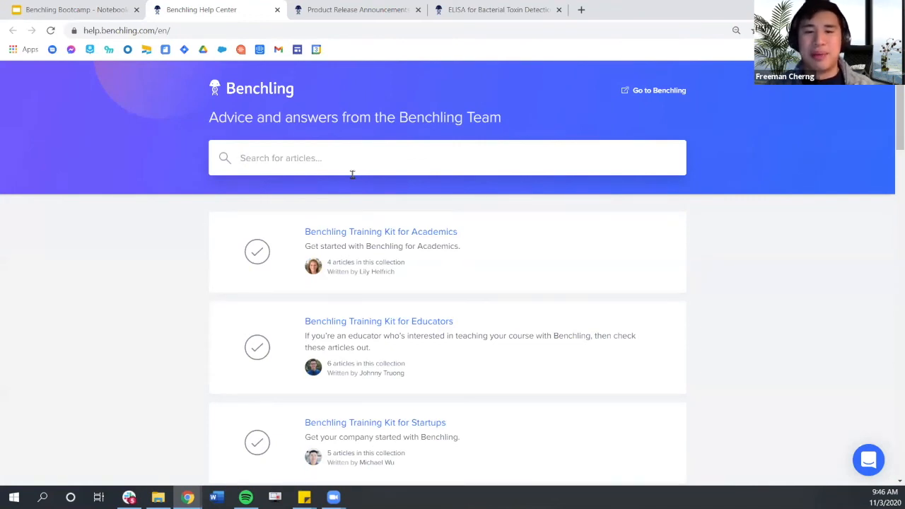
key("ctrl+shift+Tab")
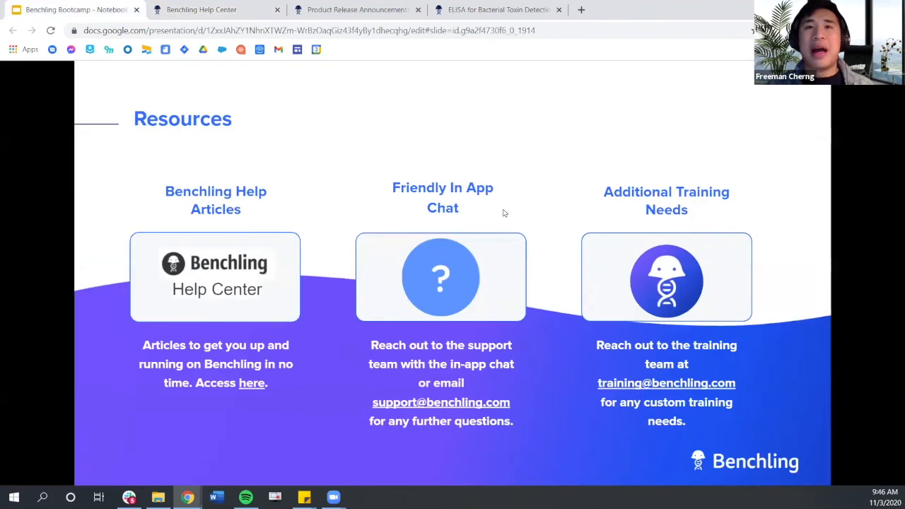